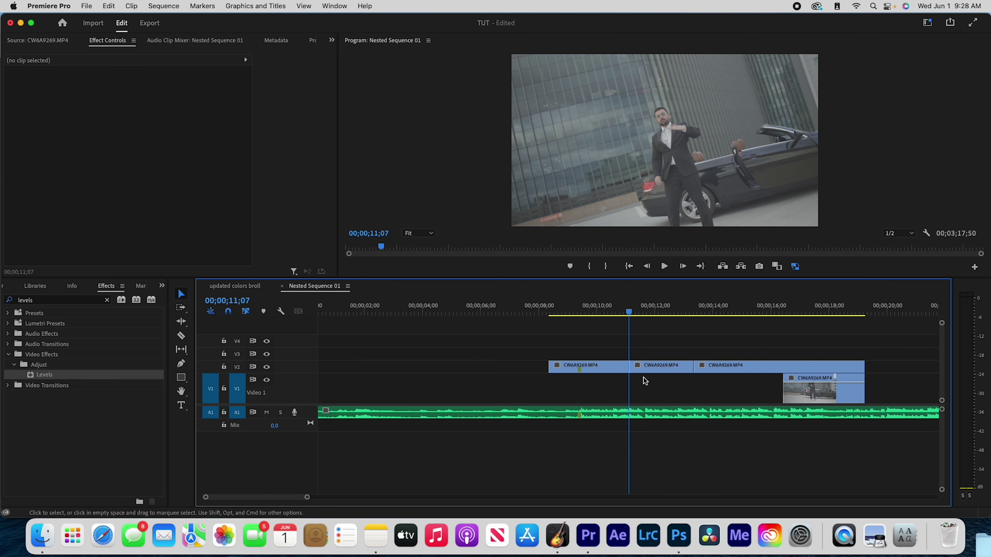
- Play back and inspect the section around the first cut on V2, from 00;00;10;16 to 00;00;11;42
key("minus")
key("equal")
key("equal")
key("minus")
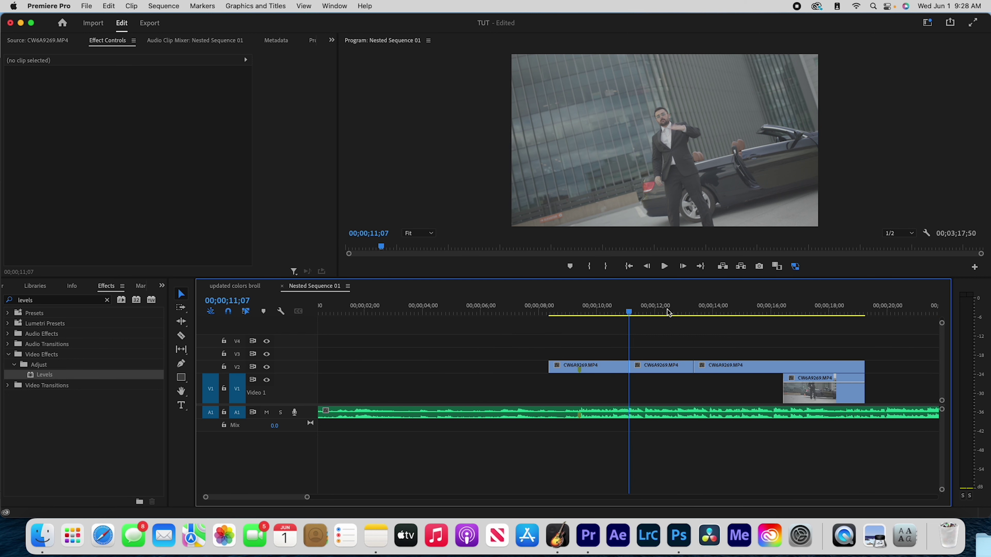
left_click(605, 313)
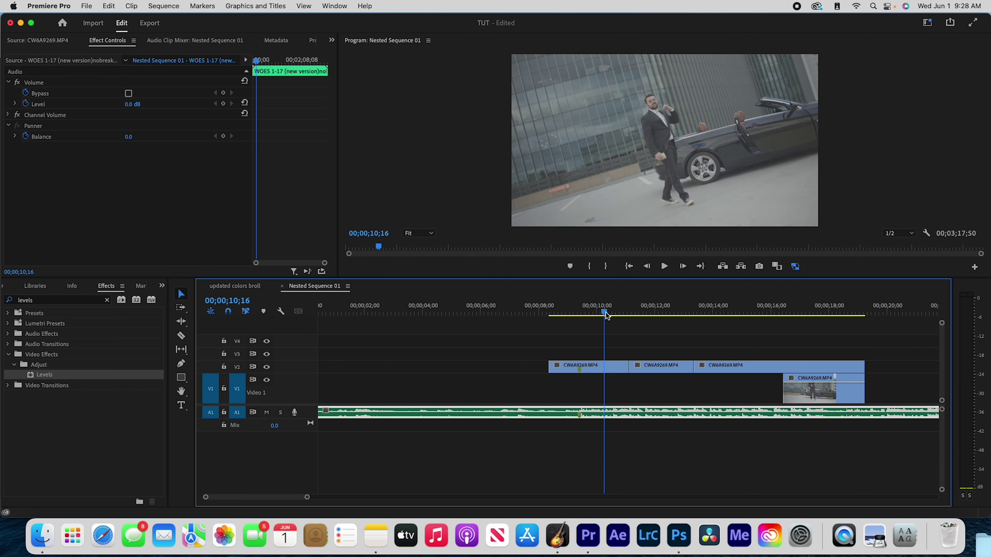
key("space")
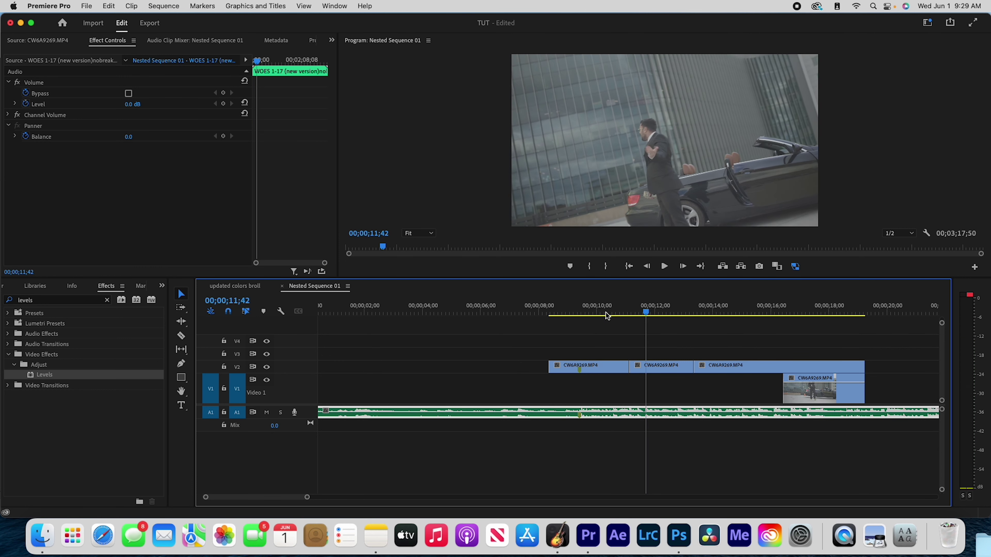
left_click_drag(631, 311, 743, 376)
key("equal")
key("equal")
key("equal")
key("equal")
key("minus")
key("minus")
key("minus")
key("minus")
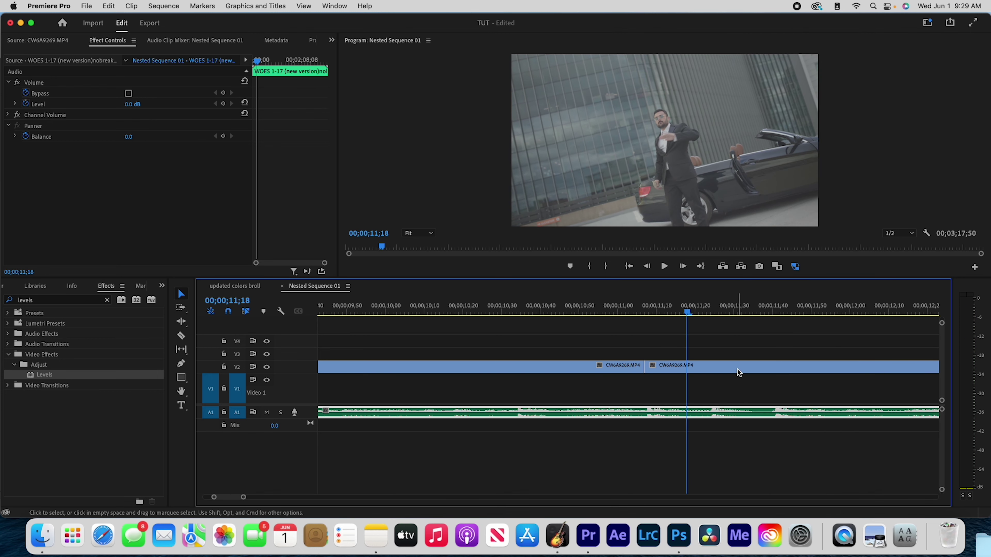
- Play through the following V2 clips up to about 00;00;17;24 and examine the cut near 00;00;13;20
left_click(676, 306)
key("space")
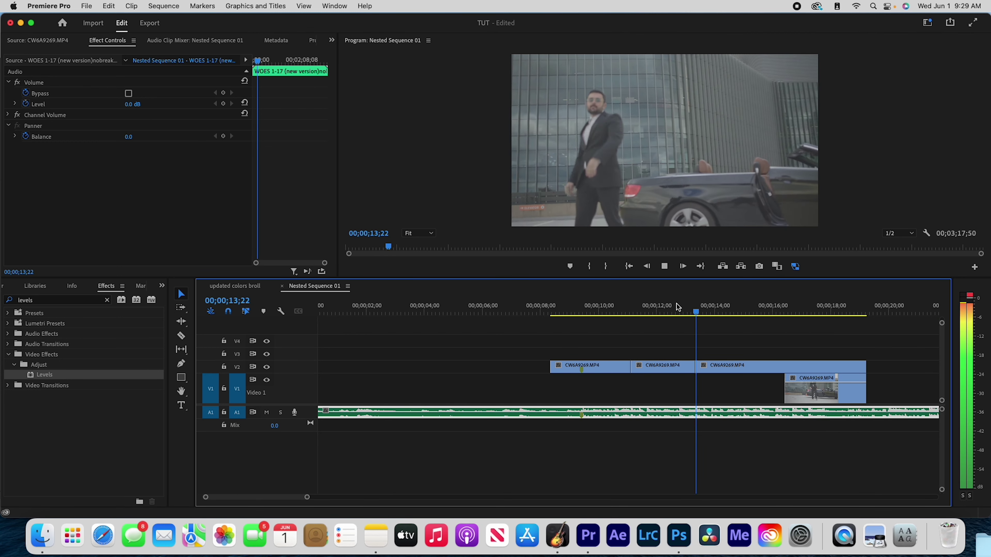
key("minus")
key("equal")
key("equal")
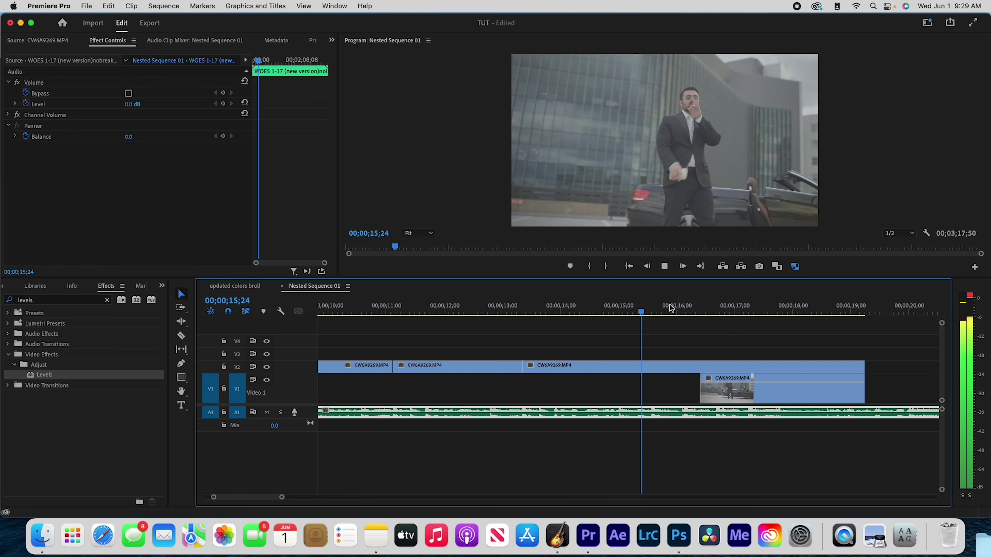
key("minus")
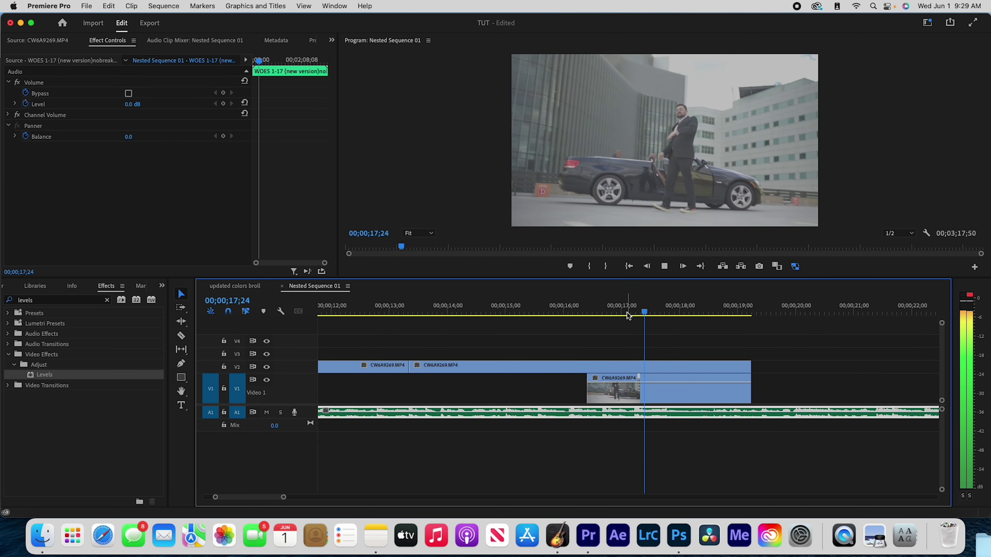
left_click(538, 308)
left_click_drag(539, 307, 518, 308)
key("equal")
key("equal")
key("minus")
key("minus")
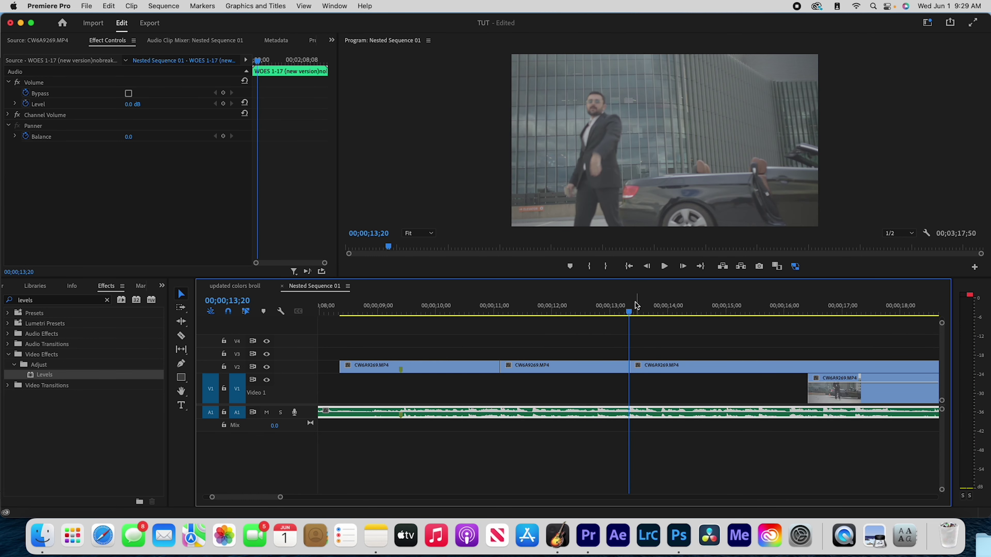
- Split the second V2 clip at about 00;00;11;18 to isolate a short segment at its start
left_click(556, 308)
key("equal")
key("equal")
left_click_drag(660, 312, 703, 348)
key("equal")
key("equal")
key("c")
left_click(699, 365)
key("v")
- Select the short V2 segment and search the effects for "flip"
left_click(649, 311)
left_click(655, 367)
left_click(107, 300)
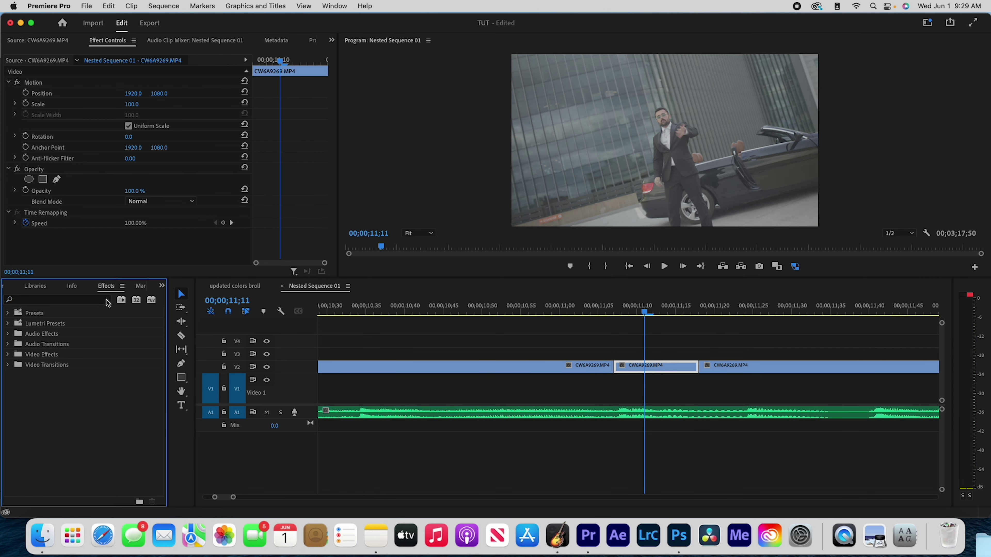
type("flip")
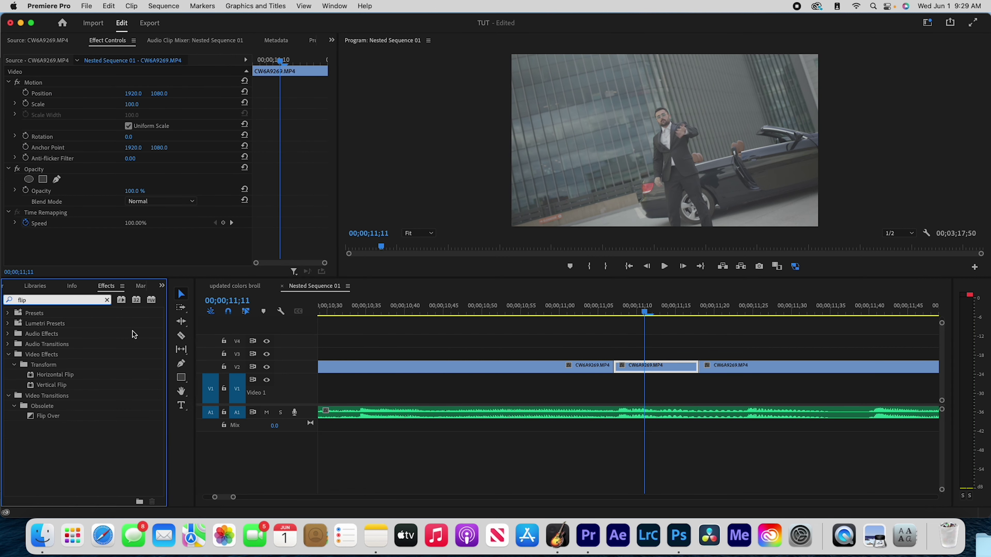
- Apply Horizontal Flip to the short V2 segment and play back the section around it
left_click_drag(118, 378, 646, 365)
key("j")
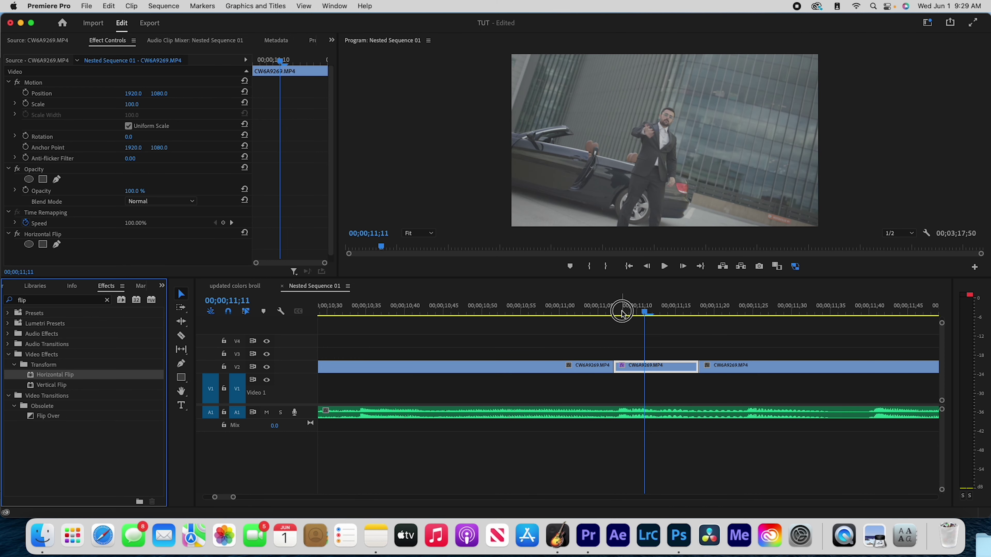
key("space")
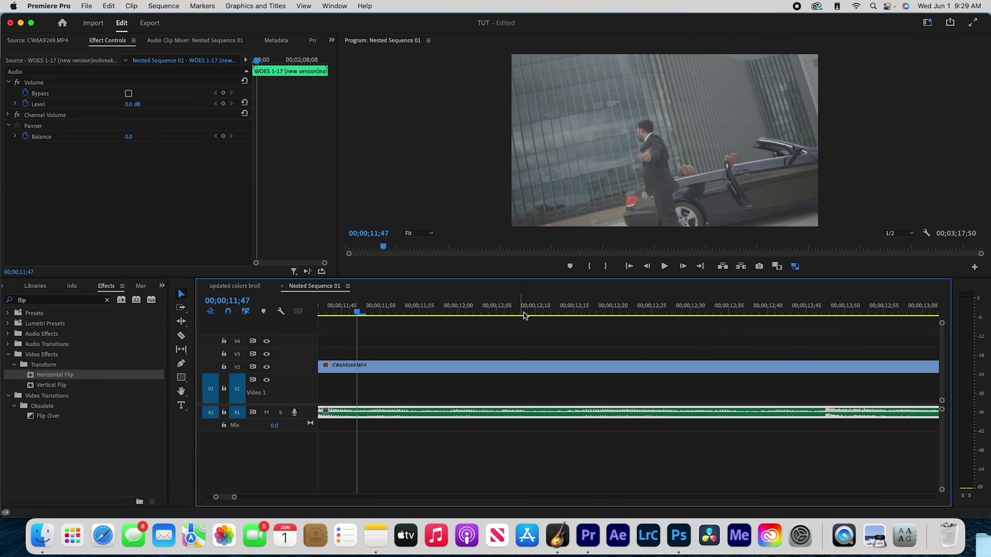
key("minus")
key("minus")
left_click_drag(489, 302, 451, 339)
key("space")
key("space")
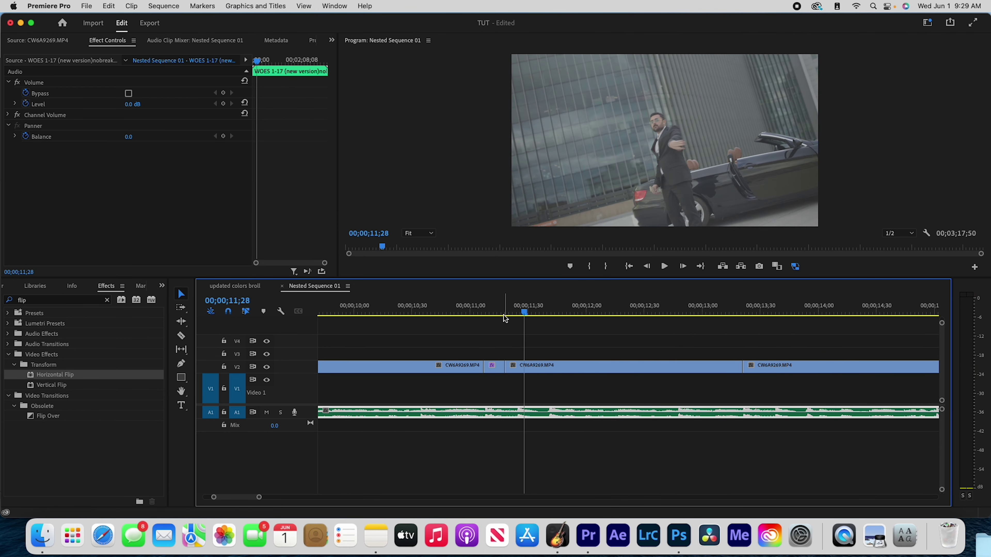
- Split the second V2 clip at 00;00;11;24 and apply Horizontal Flip to the short segment before the cut, checking it in playback
left_click_drag(521, 308, 516, 311)
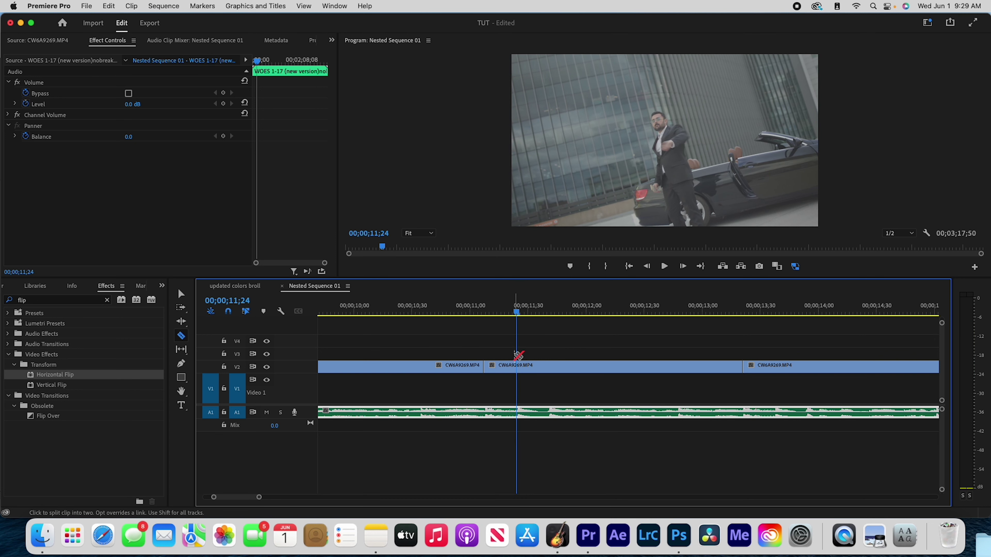
key("super+k")
left_click_drag(67, 374, 495, 367)
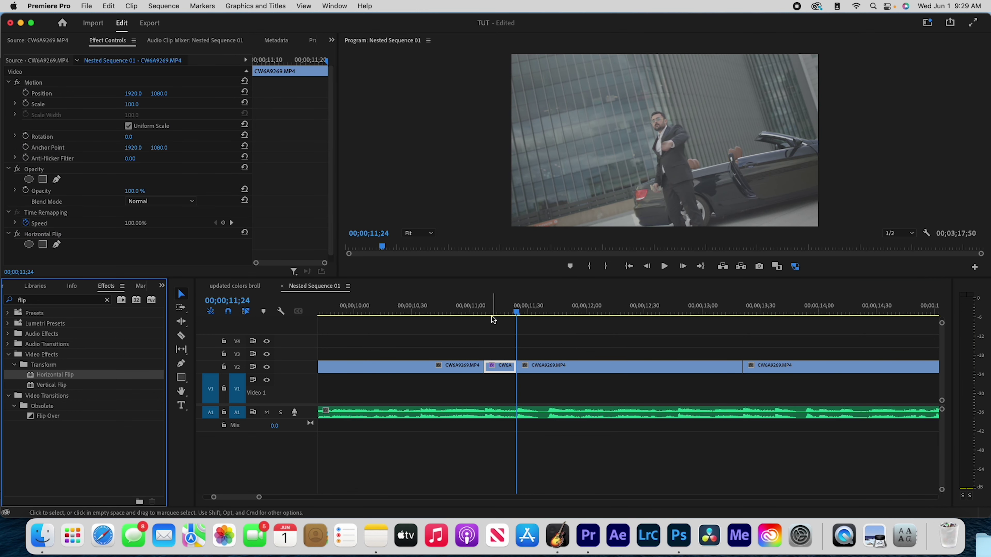
left_click_drag(493, 312, 401, 343)
key("space")
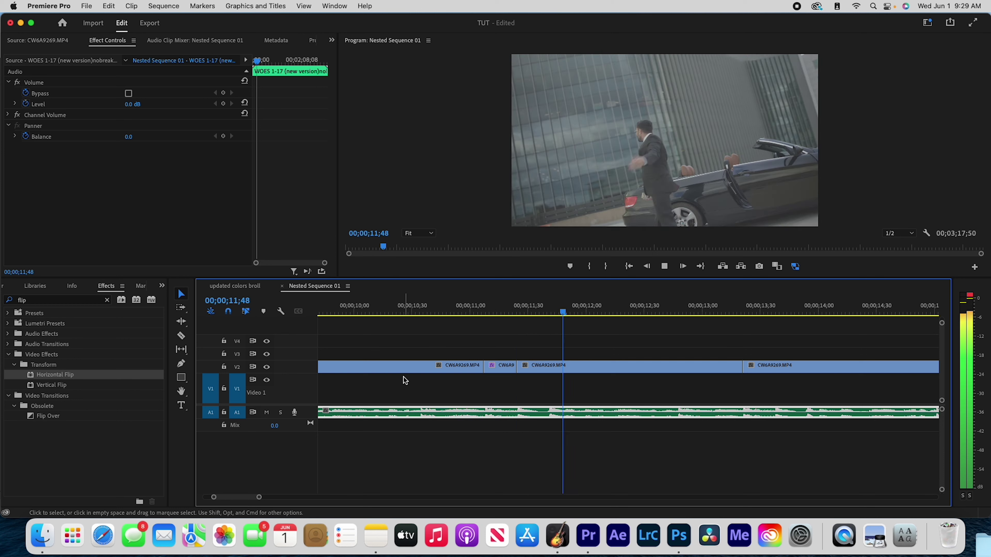
key("space")
- Enable Position and Scale keyframes at 00;00;11;24, the start of the clip that follows the flipped segment
key("=")
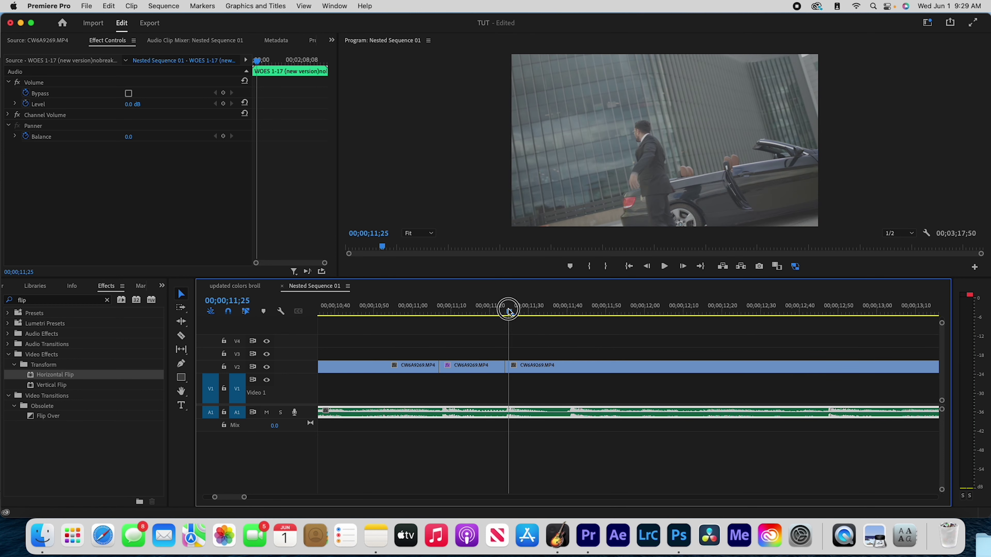
left_click(507, 312)
left_click(541, 367)
key("=")
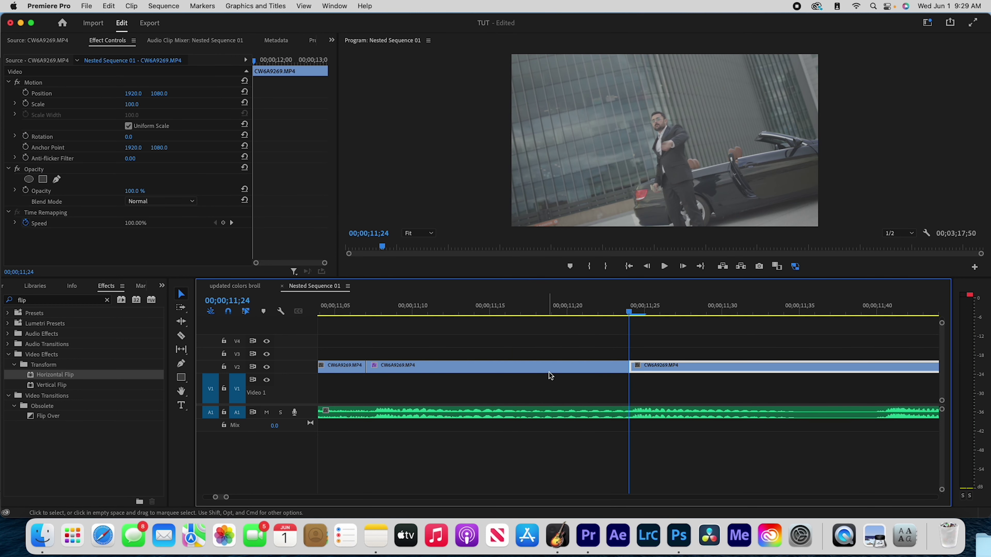
key("minus")
left_click(26, 94)
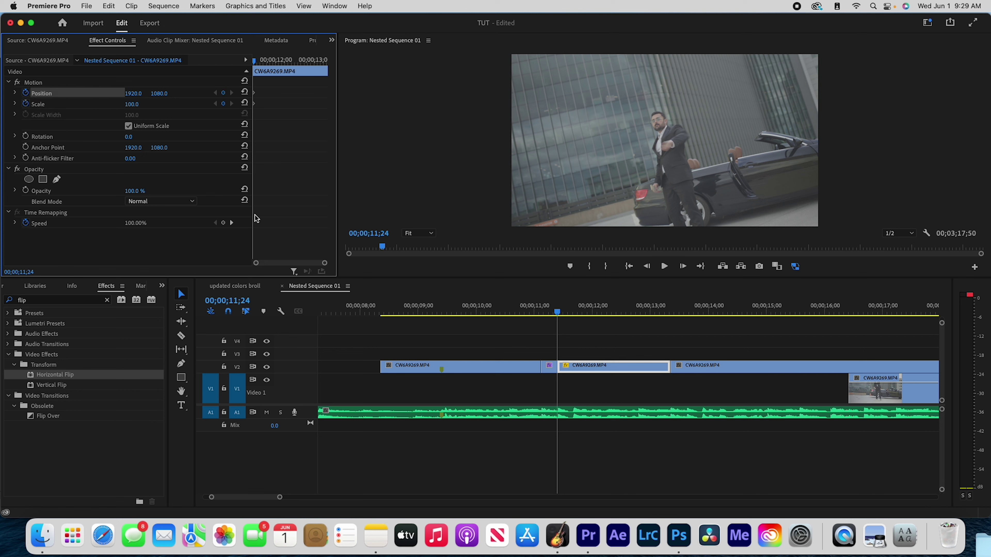
- Keyframe the clip's Scale to 169.2 and Position to 2446.1, 1410.3 at its end, 00;00;13;18
left_click_drag(650, 311, 667, 306)
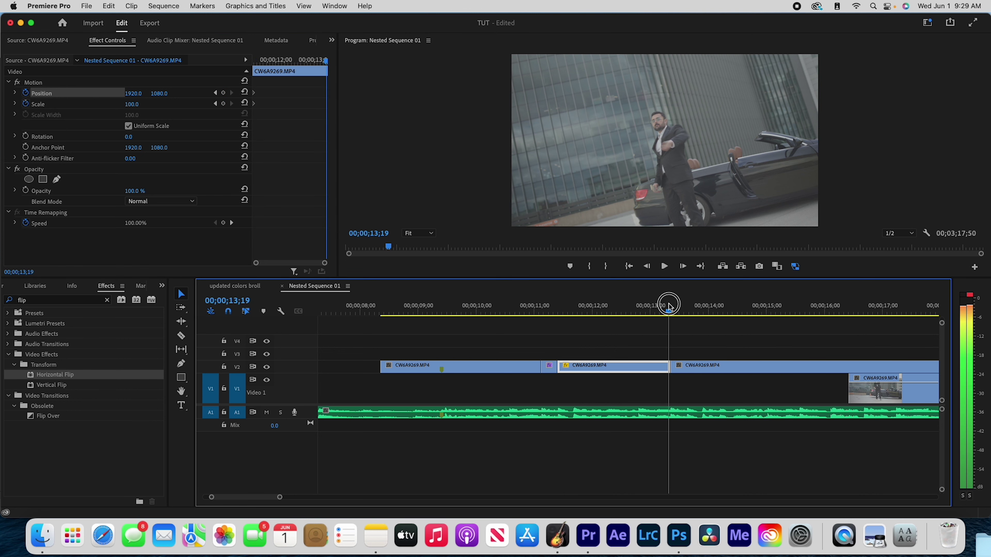
left_click_drag(141, 109, 159, 93)
left_click_drag(326, 84, 328, 106)
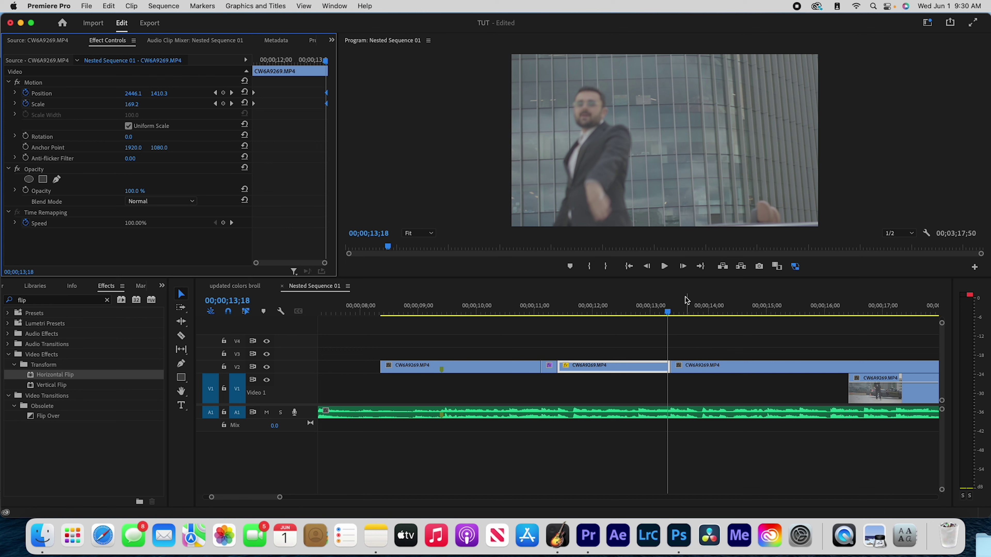
- Play back the flipped segment and the zooming clip several times to examine their timing against the music
left_click(535, 308)
left_click(535, 413)
key("space")
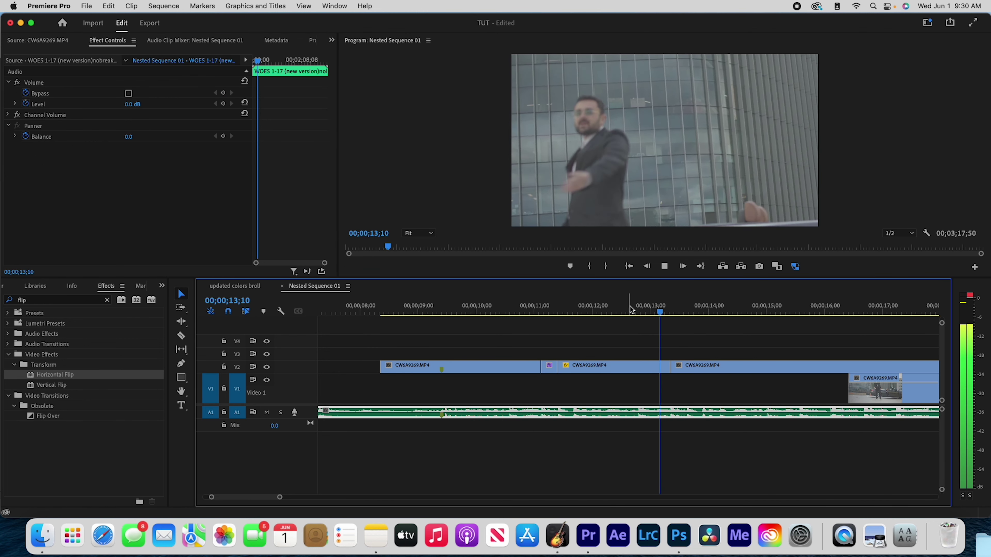
key("space")
left_click(537, 308)
key("space")
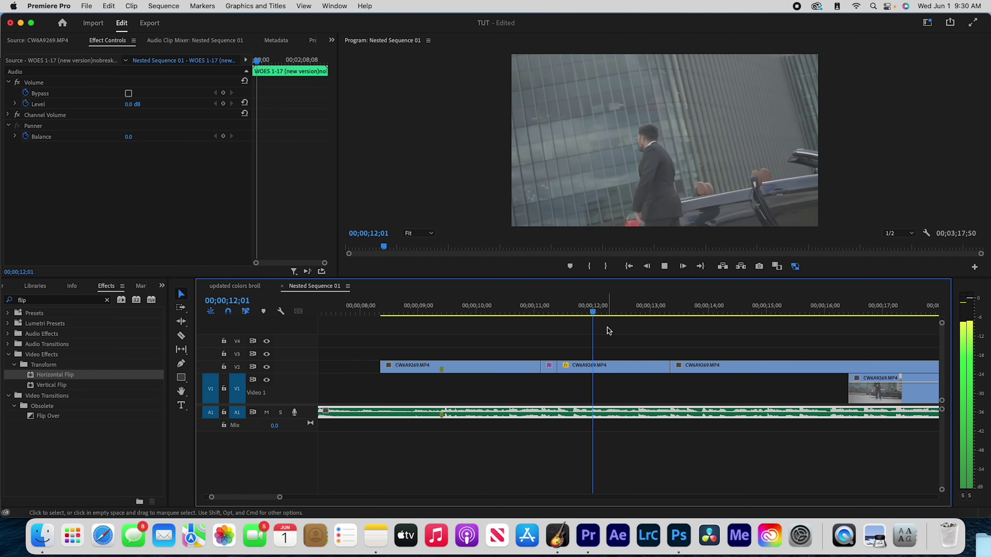
key("space")
left_click(550, 306)
key("space")
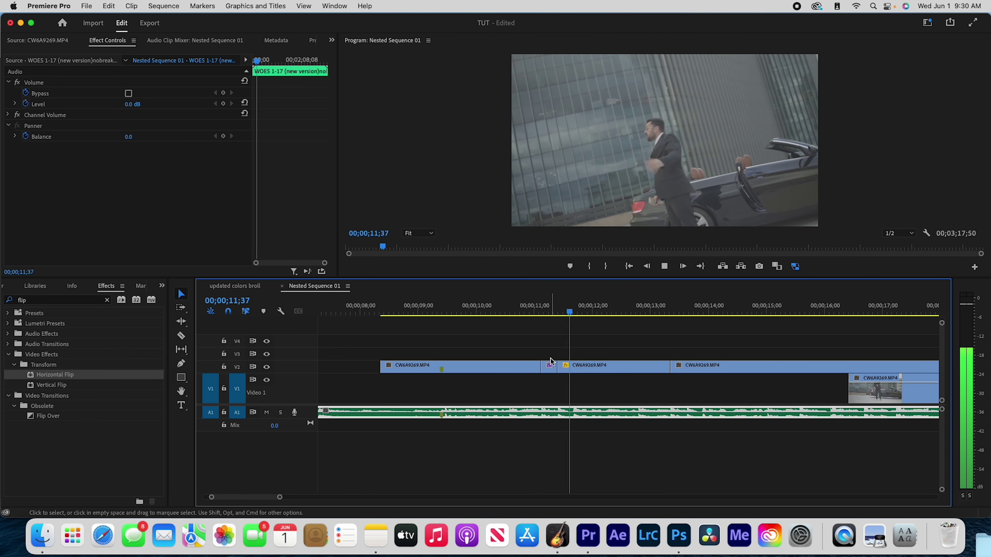
left_click(533, 308)
key("space")
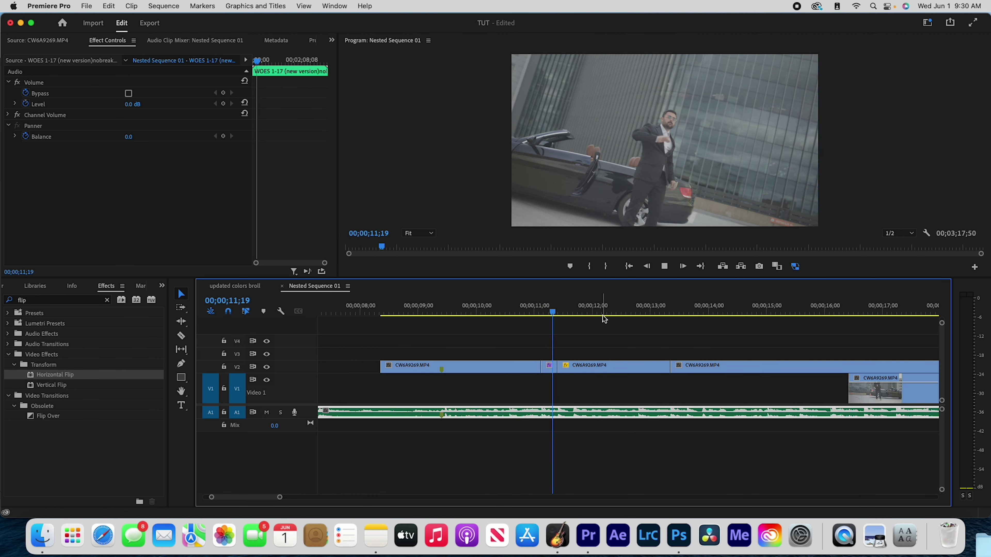
key("space")
left_click(524, 311)
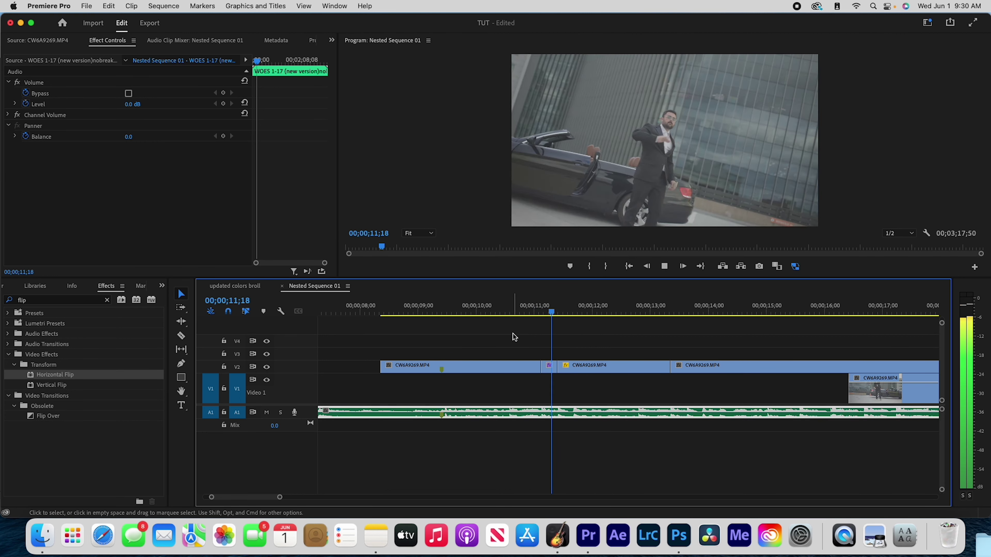
key("space")
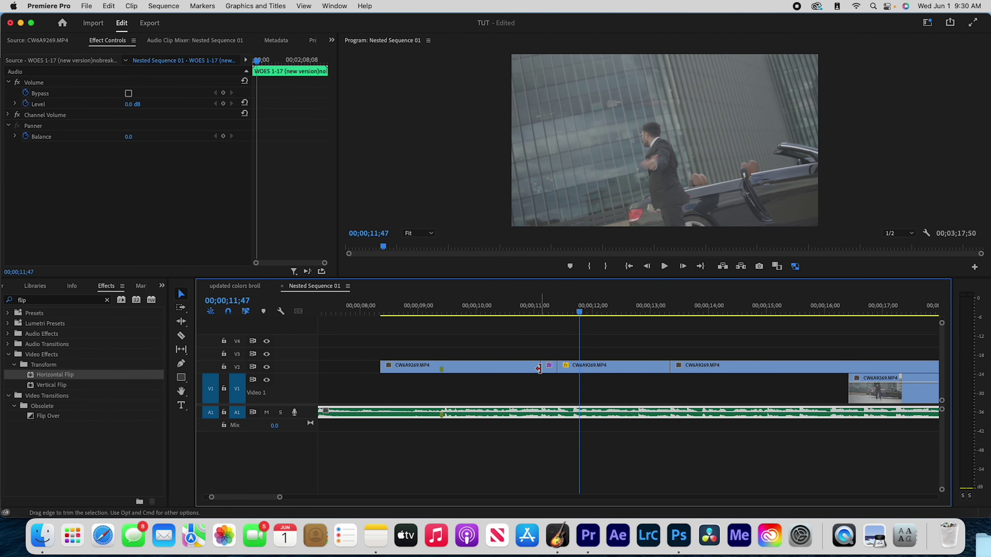
- Search the effects for "levels" and apply Levels to the flipped segment on V2
left_click(545, 310)
left_click(106, 300)
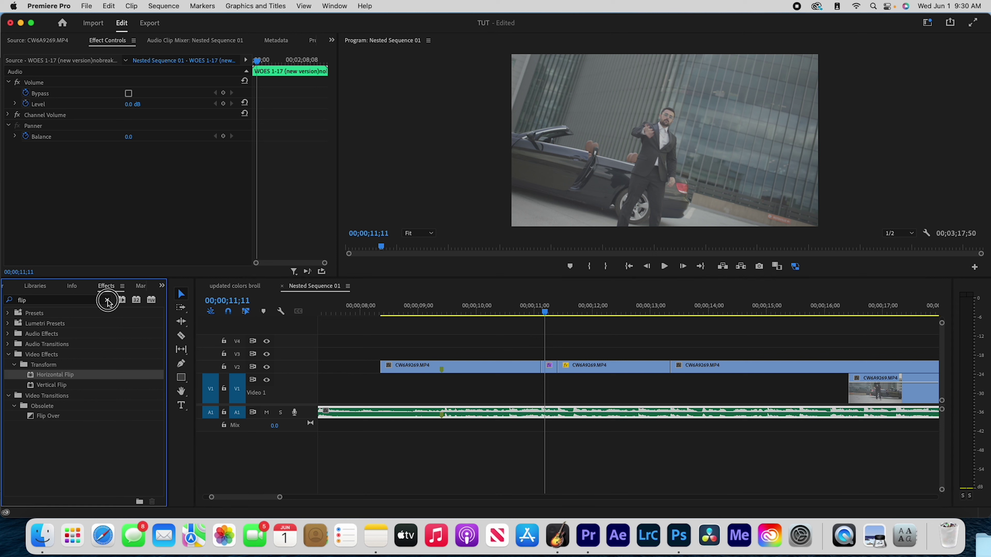
type("levels")
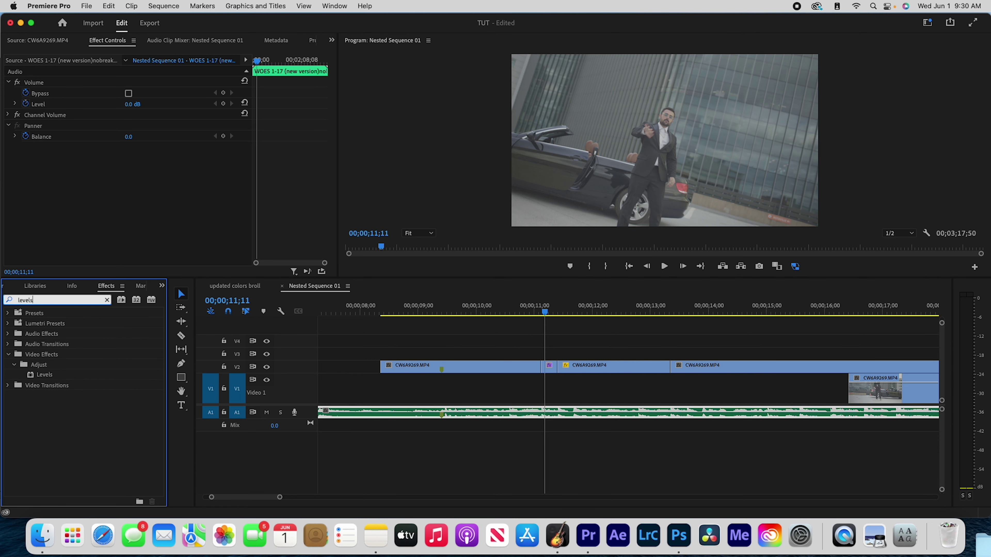
left_click_drag(89, 375, 546, 369)
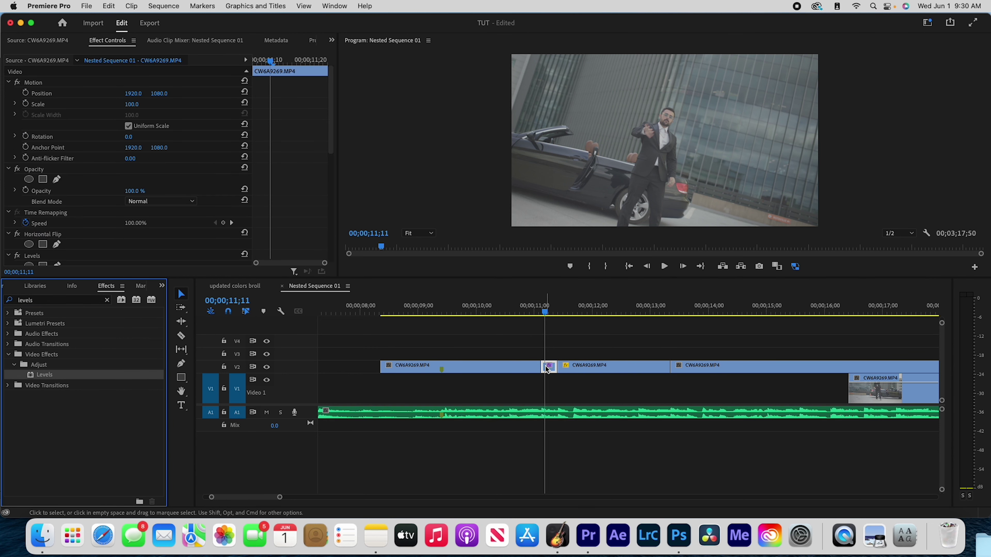
- Enable keyframing of the Levels effect's (RGB) White Input Level at 00;00;11;09 on the flipped segment
key("=")
key("=")
key("=")
key("-")
left_click(621, 311)
left_click(632, 367)
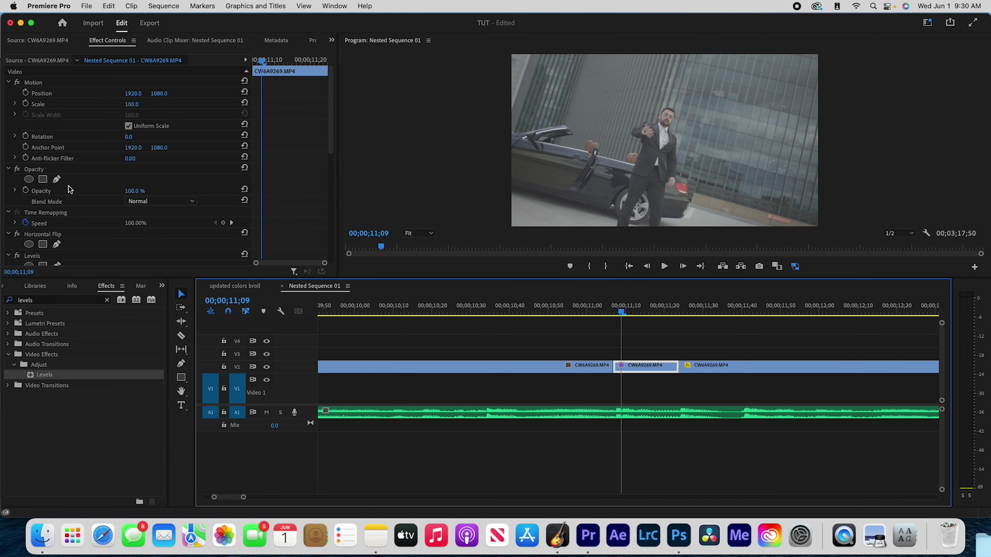
scroll(224, 92, "down", 10)
left_click(25, 93)
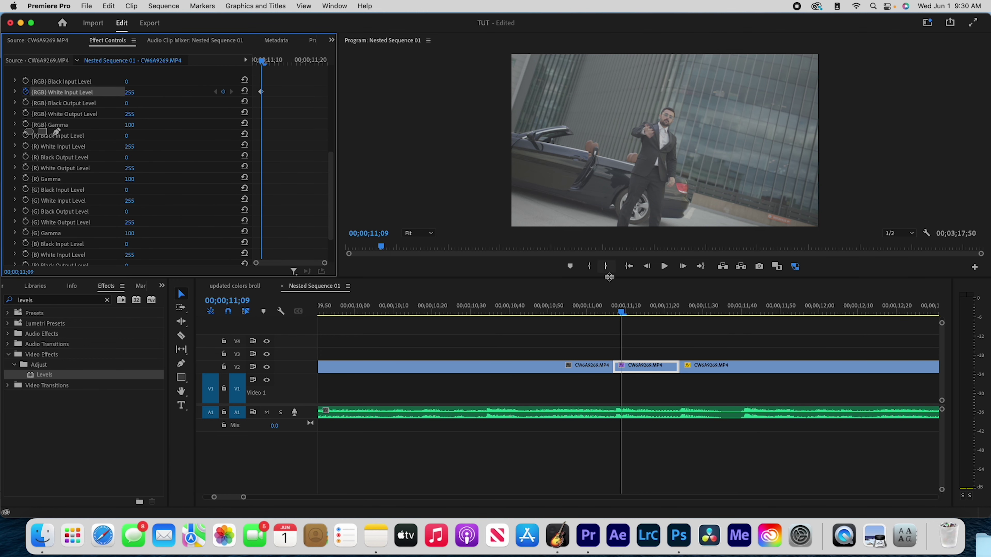
- Keyframe the (RGB) White Input Level to 94 near 00;00;11;11 on the flipped segment to create a white flash
left_click(262, 92)
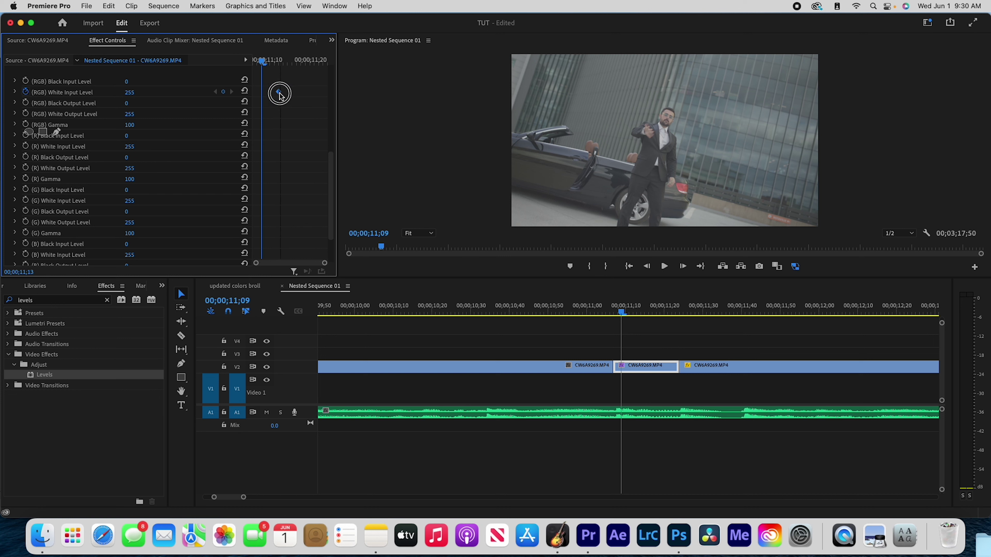
key("space")
left_click_drag(129, 92, 140, 93)
left_click_drag(292, 90, 244, 99)
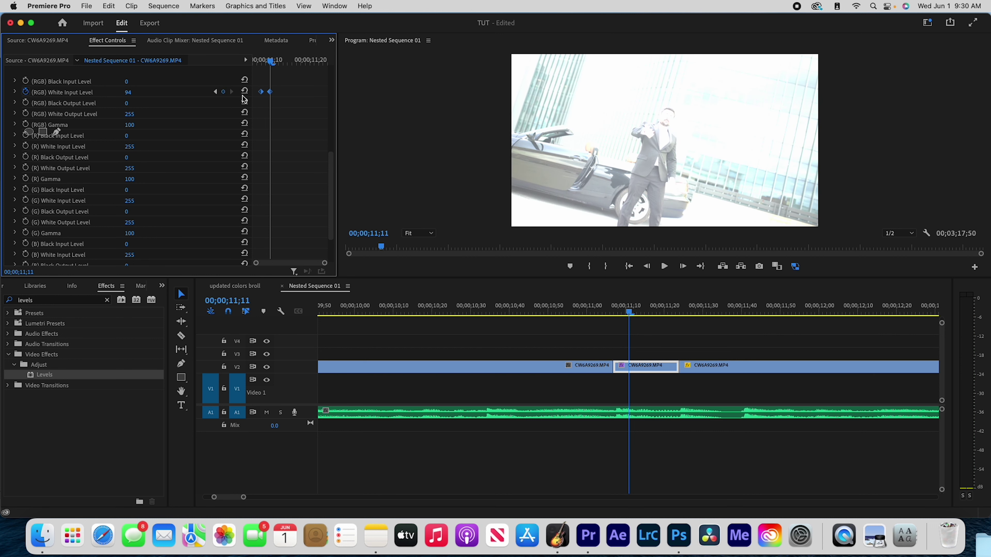
left_click(531, 316)
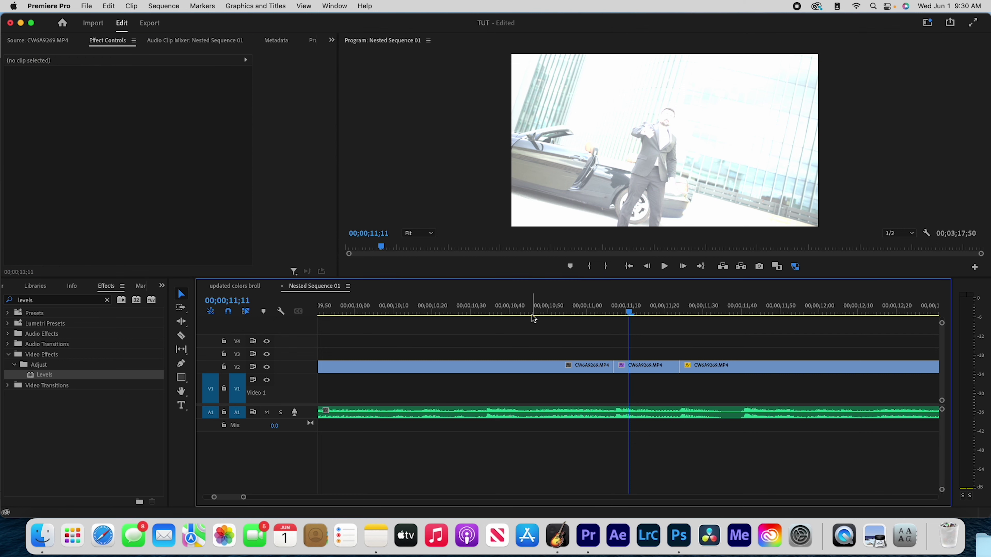
- Paste copies of the flipped segment's (RGB) White Input Level keyframes at 00;00;11;13 and 00;00;11;17 to repeat the white flash
left_click(622, 367)
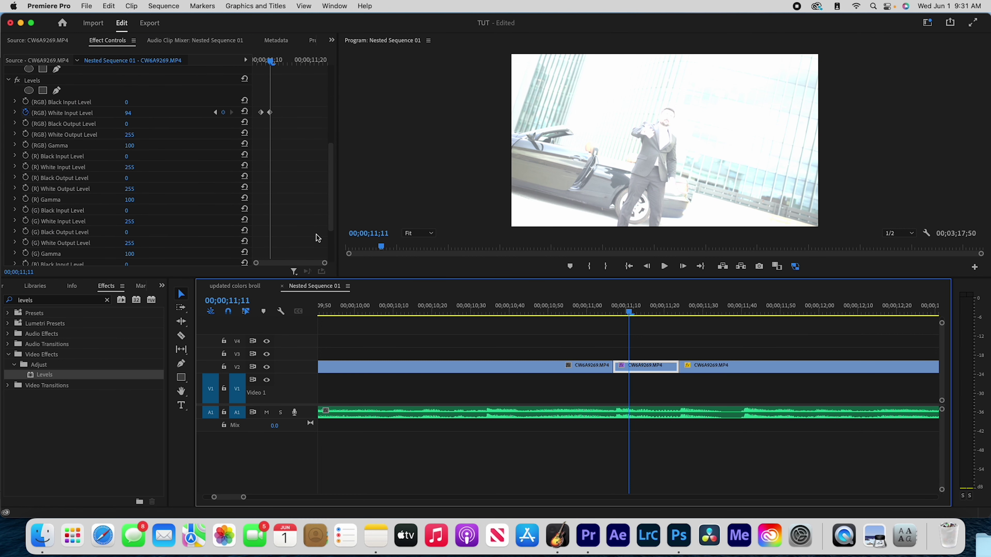
key("space")
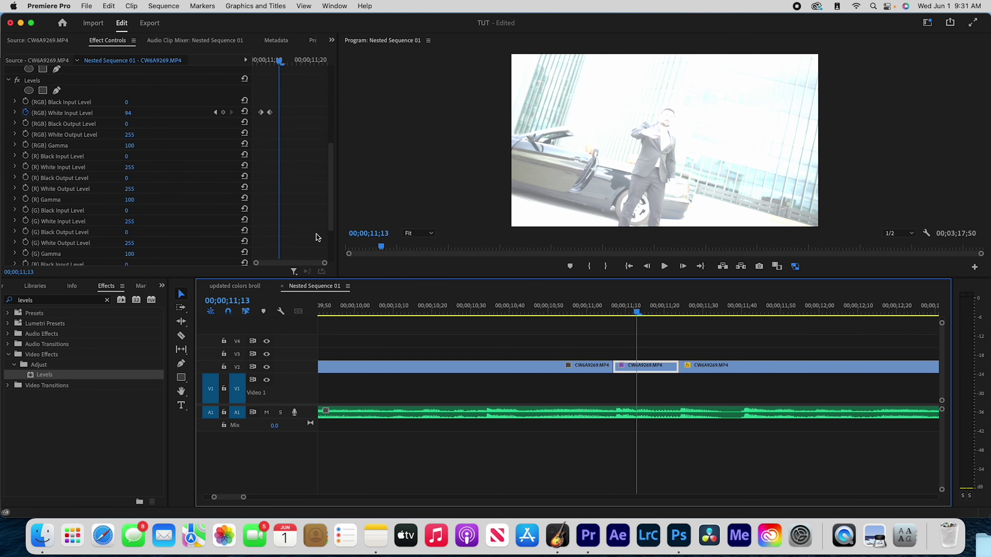
left_click(284, 170)
key("super+v")
left_click_drag(304, 108, 253, 116)
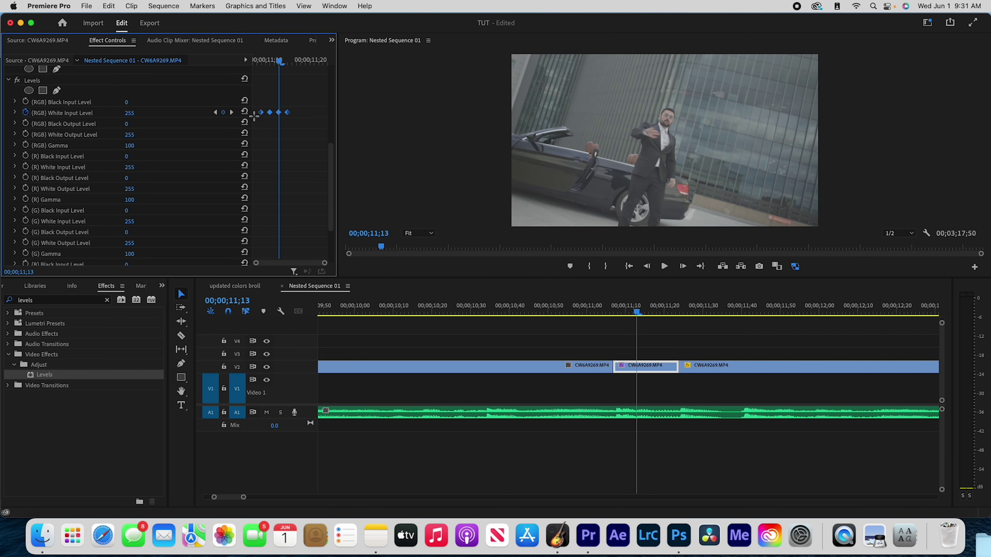
key("space")
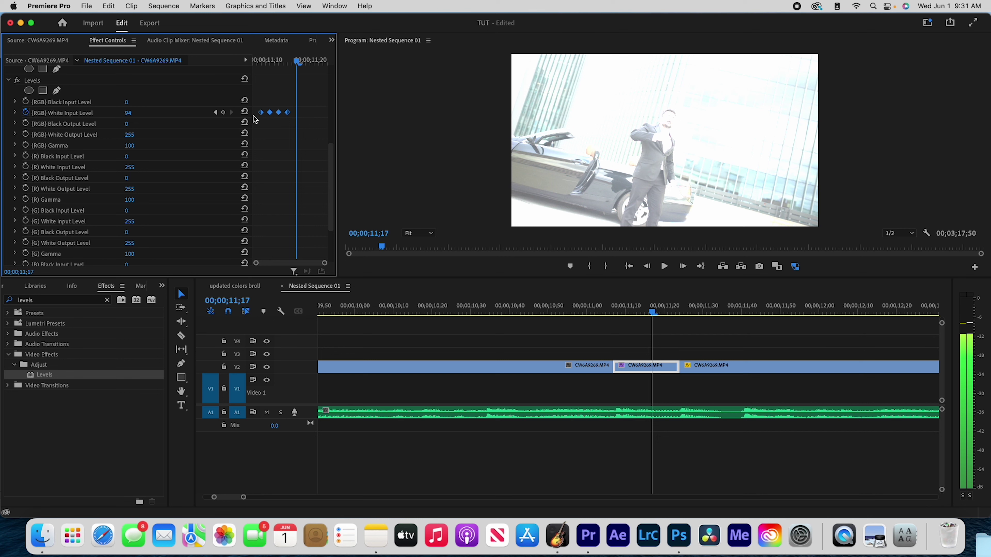
key("super+v")
left_click_drag(254, 103, 279, 113)
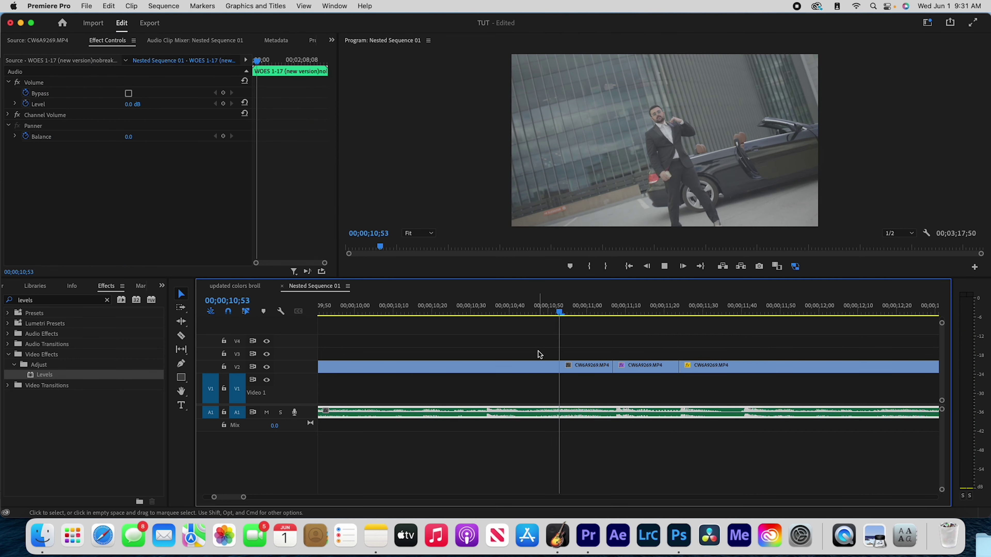
- Play back the cuts around the flipped segment to examine the repeated white flashes against the music
key("space")
key("space")
key("minus")
mouse_move(570, 313)
left_mouse_down()
mouse_move(569, 323)
mouse_move(581, 326)
mouse_move(538, 340)
mouse_move(580, 333)
mouse_move(569, 327)
left_mouse_up()
key("space")
key("minus")
key("minus")
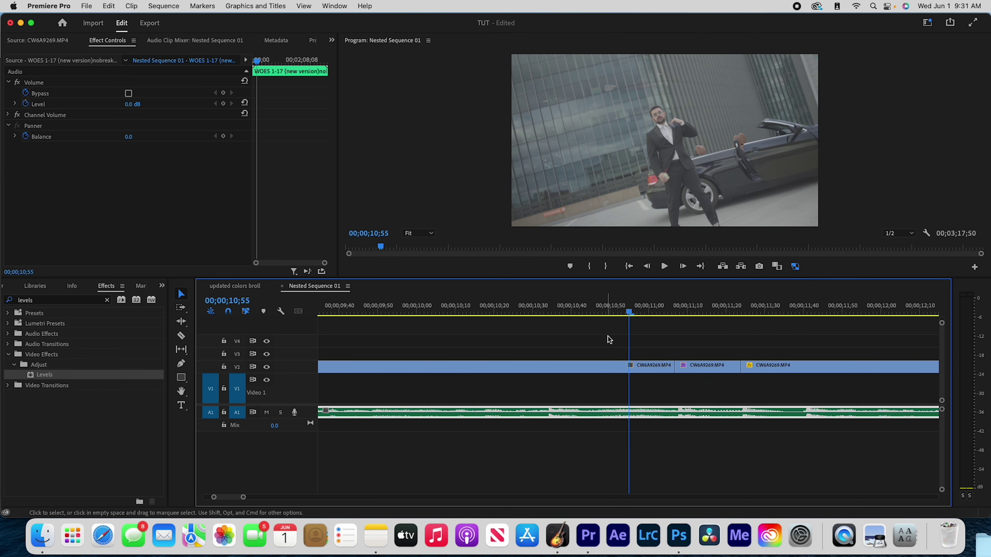
key("space")
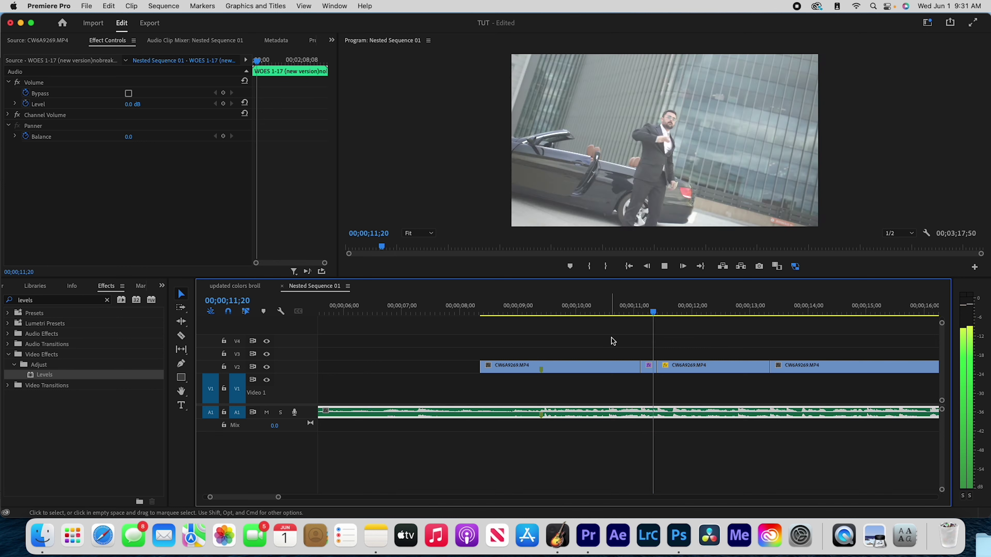
left_click(675, 309)
left_click_drag(675, 308, 611, 336)
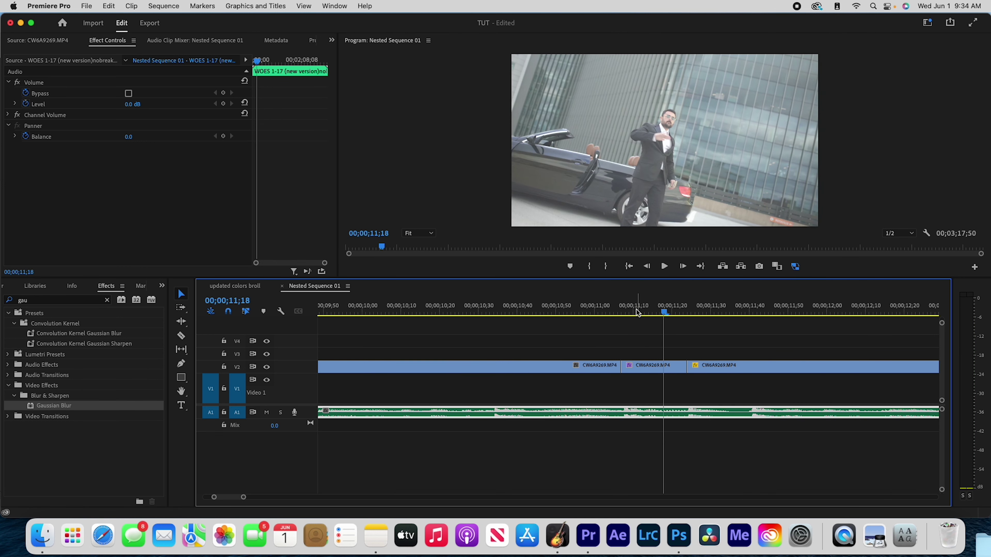
- Duplicate the flipped segment onto V3, cut the copy at 00;00;11;13 and delete its part before the cut
left_click_drag(622, 331, 633, 333)
left_click(646, 366)
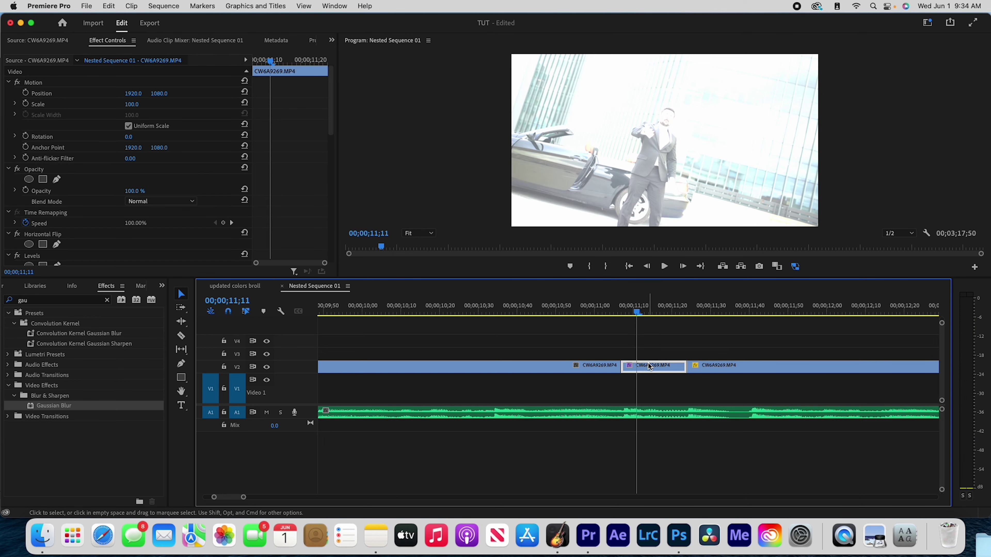
mouse_move(649, 346)
left_mouse_down()
mouse_move(574, 342)
mouse_move(613, 331)
mouse_move(645, 339)
left_mouse_up()
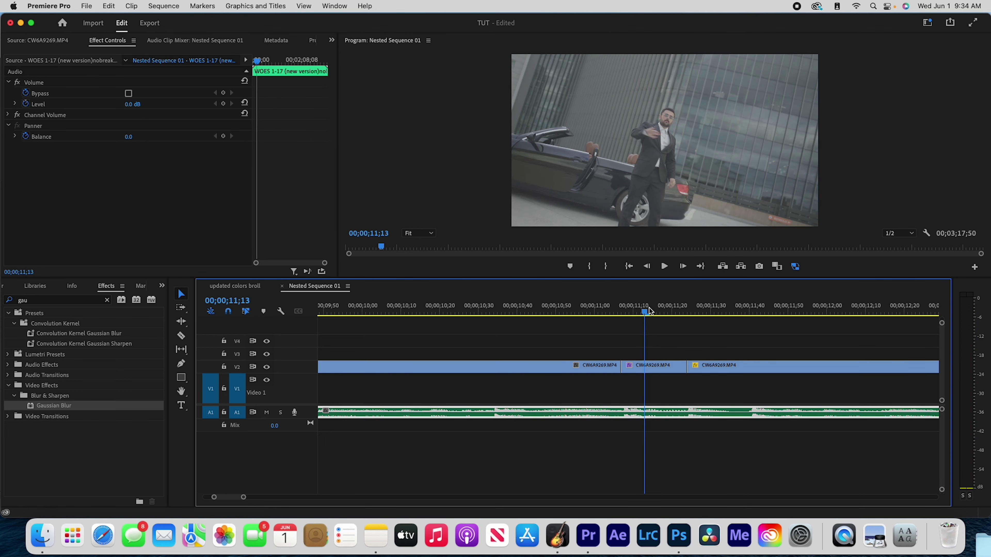
left_click(661, 370)
left_click_drag(661, 368, 661, 353, "alt")
key("c")
left_click(644, 353)
key("v")
left_click(633, 354)
key("Delete")
- Draw a freeform opacity mask around the man on the V3 segment, following the outline of his legs closely
left_click(657, 355)
left_click(57, 179)
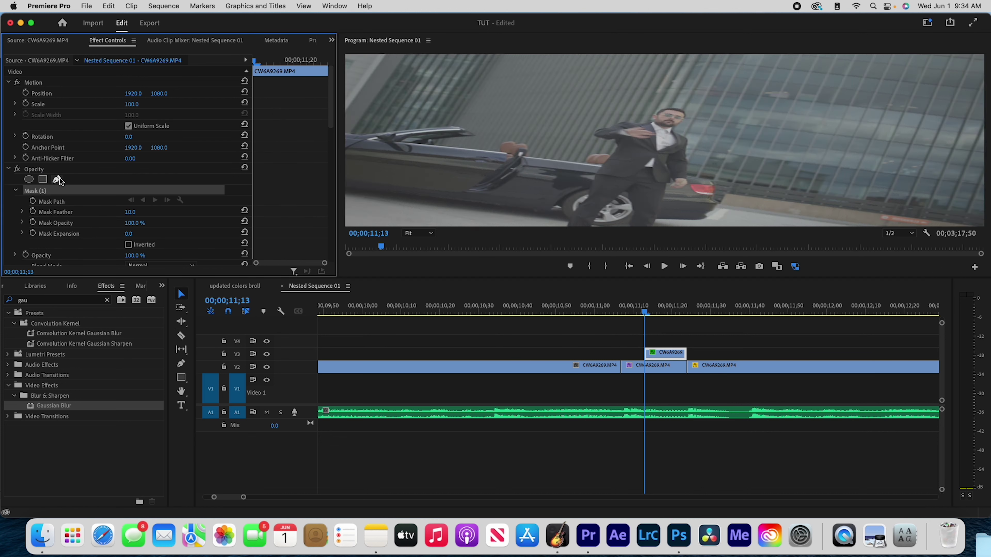
left_click(617, 225)
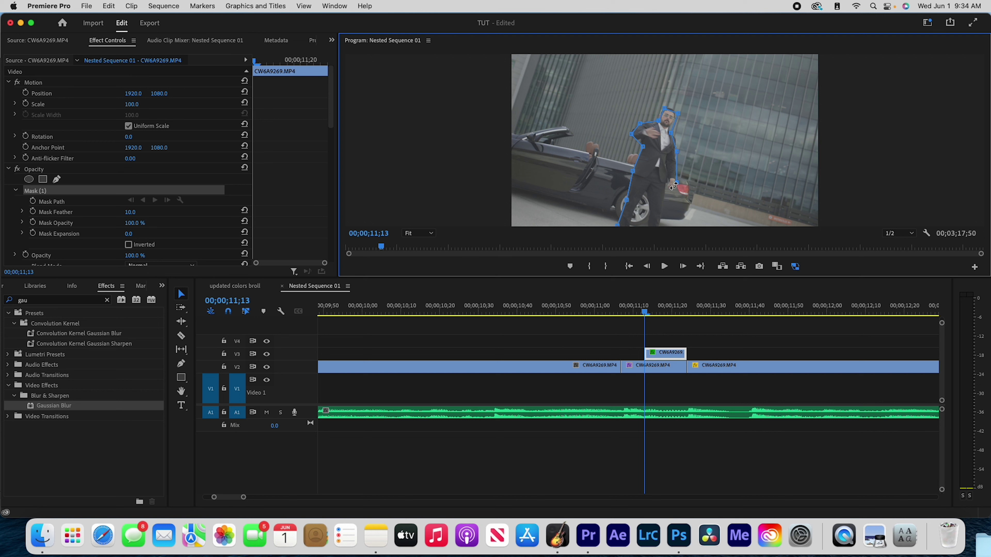
left_click(420, 236)
left_click(419, 291)
left_click_drag(983, 144, 980, 221)
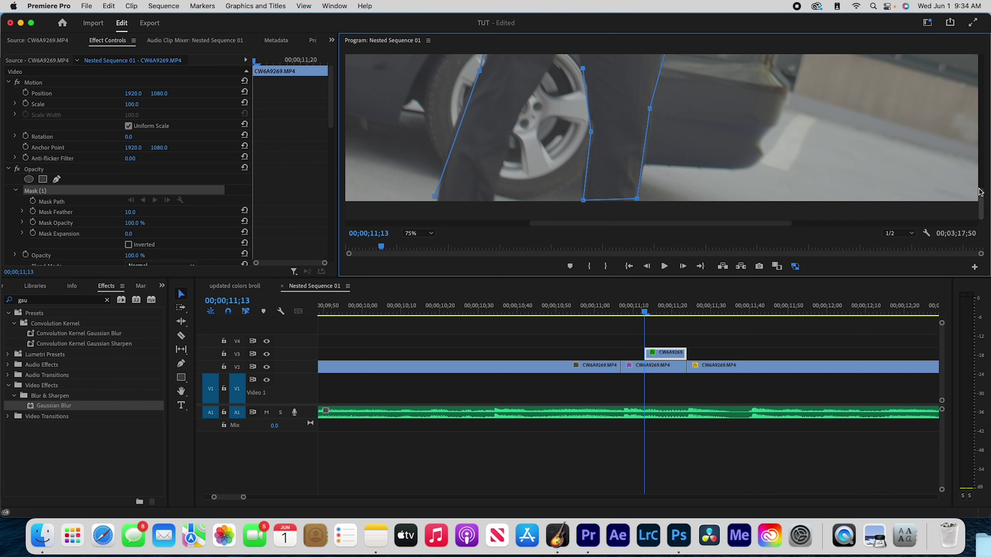
left_click_drag(980, 190, 979, 188)
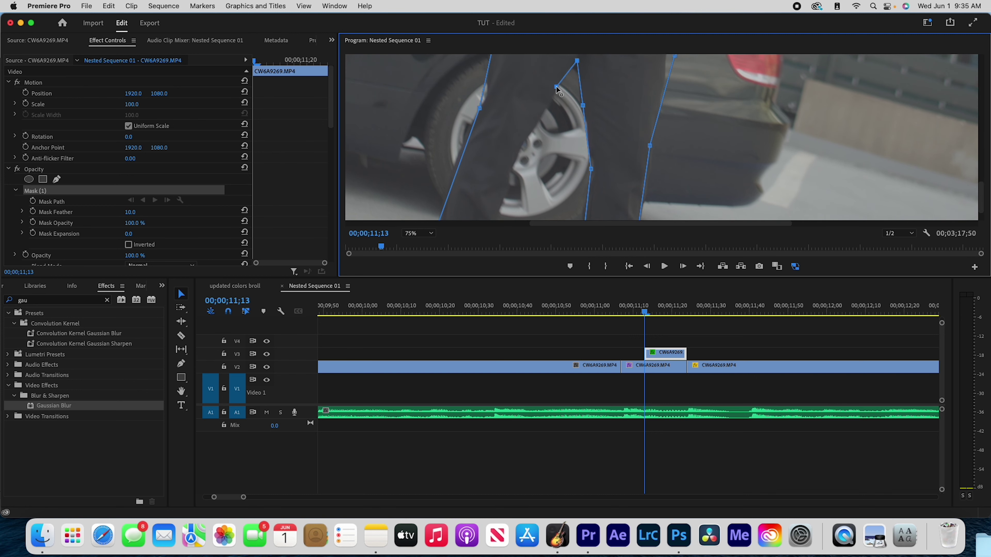
left_click(502, 197)
left_click_drag(977, 199, 979, 230)
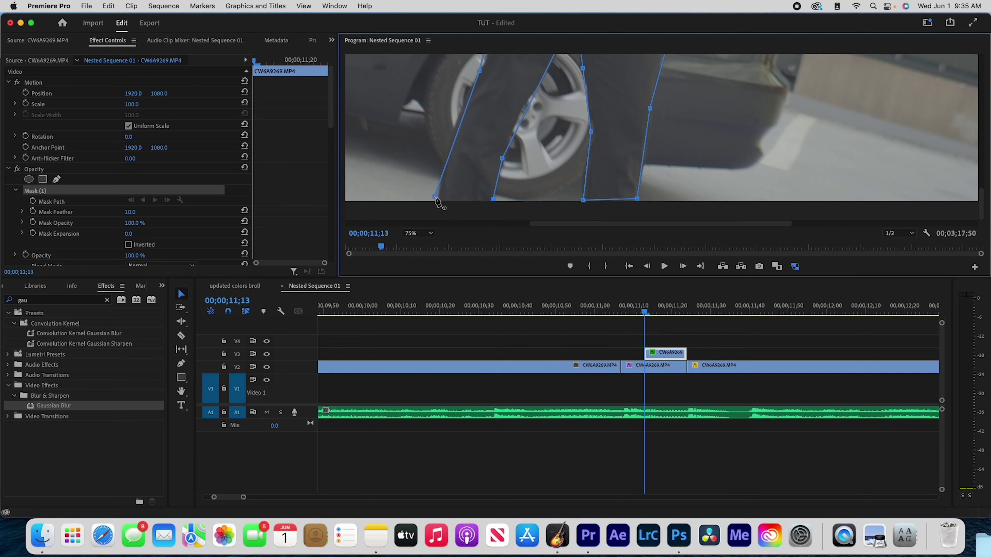
left_click(418, 233)
left_click(422, 249)
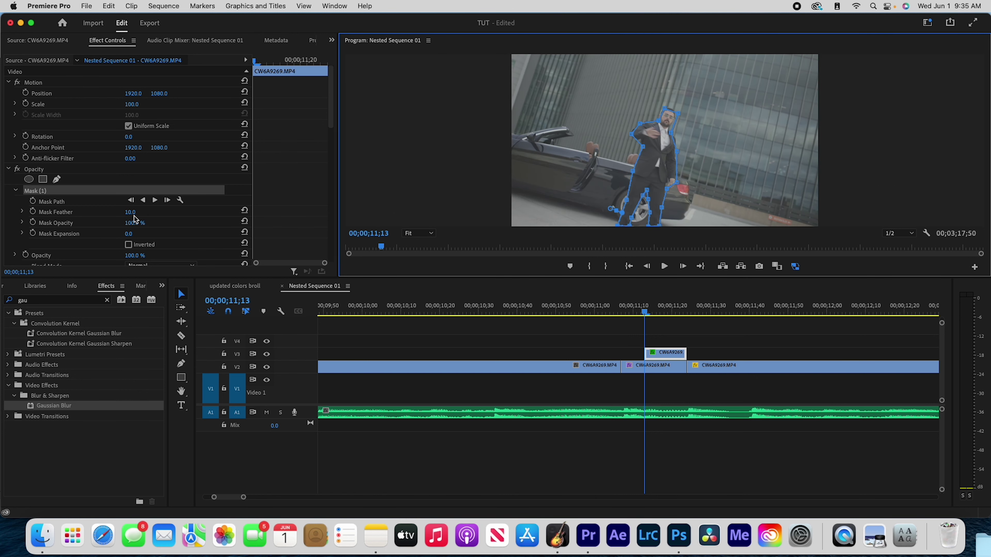
- Set the feather of the opacity mask on the V3 segment to 28
left_click_drag(131, 217, 139, 217)
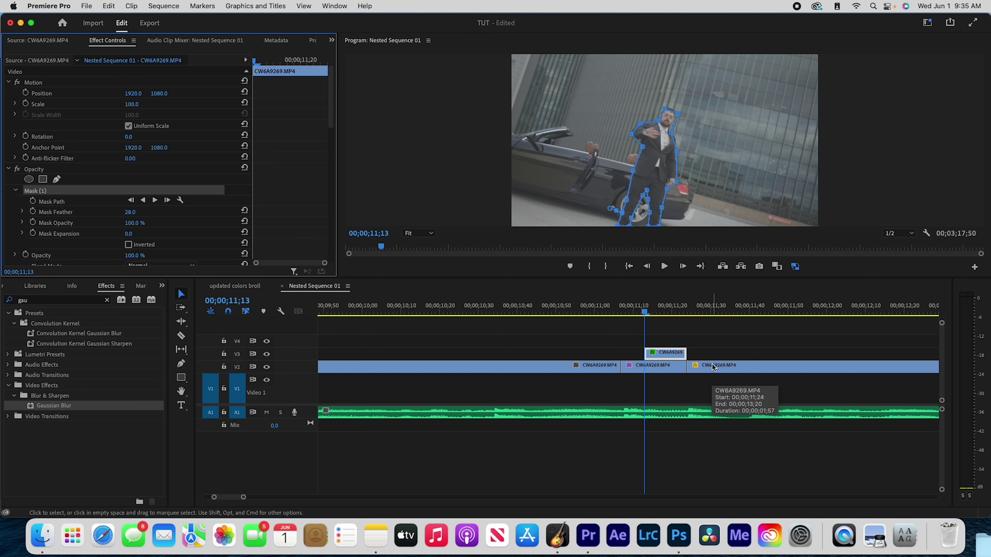
right_click(674, 354)
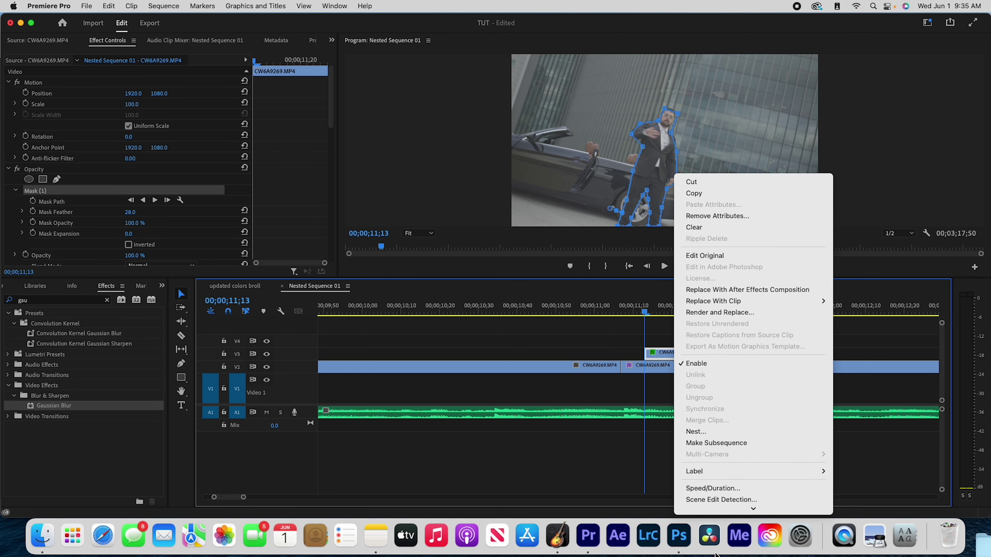
left_click(714, 391)
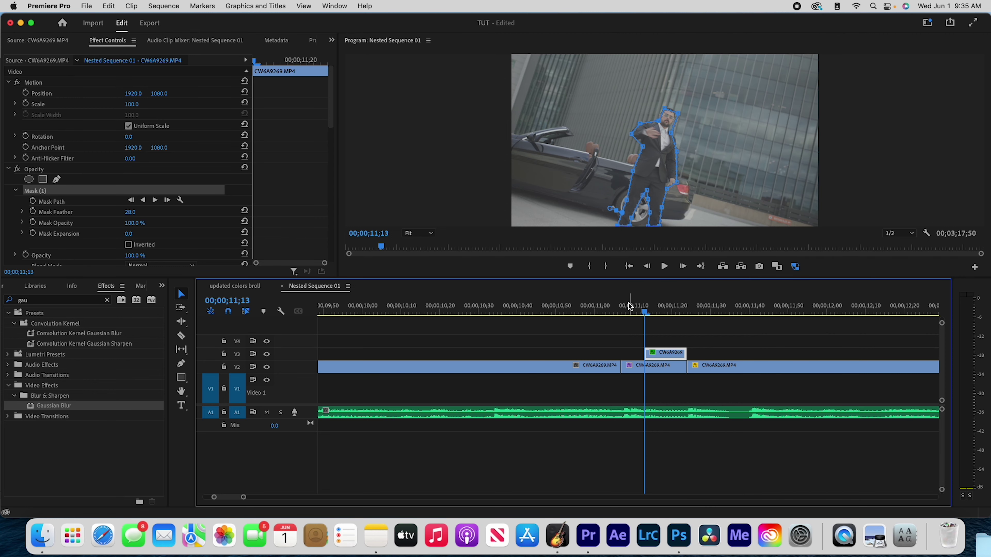
- Set the blend mode of the masked V3 segment to Overlay
left_click(648, 319)
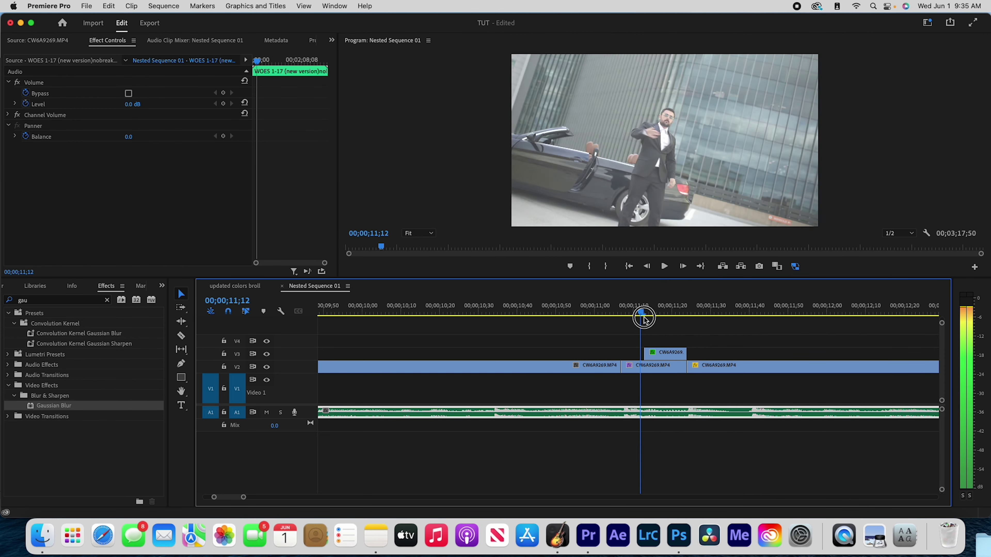
left_click_drag(648, 318, 670, 323)
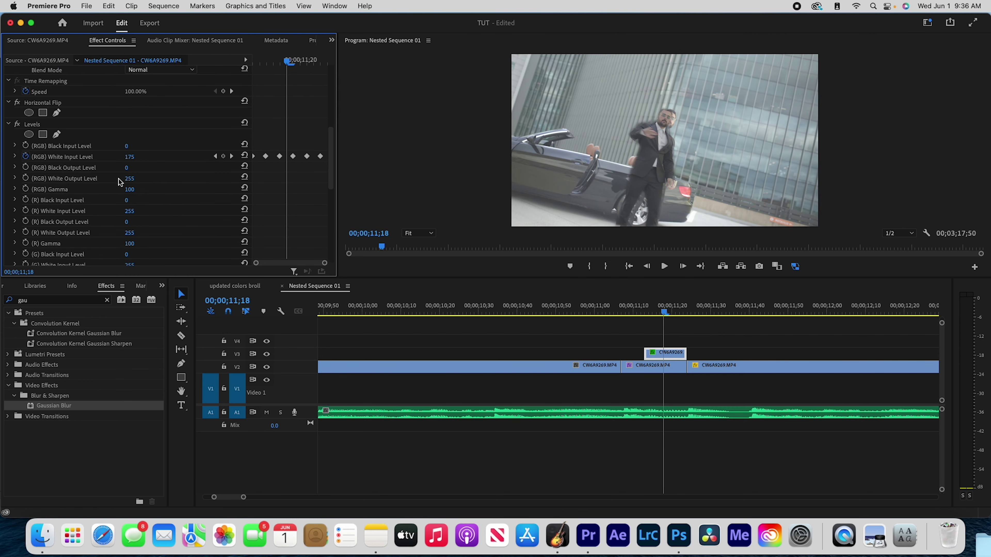
scroll(131, 175, "up", 4)
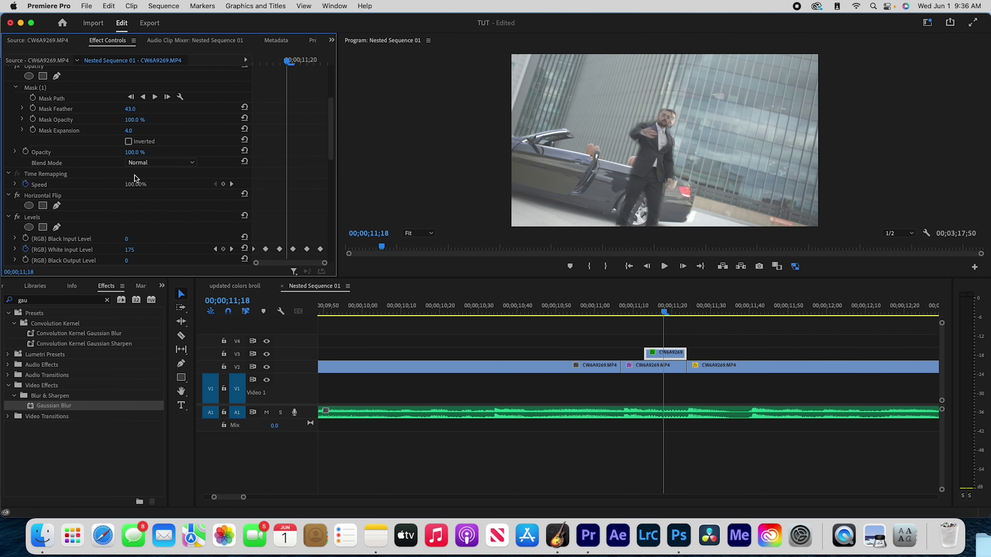
left_click(163, 163)
left_click(151, 268)
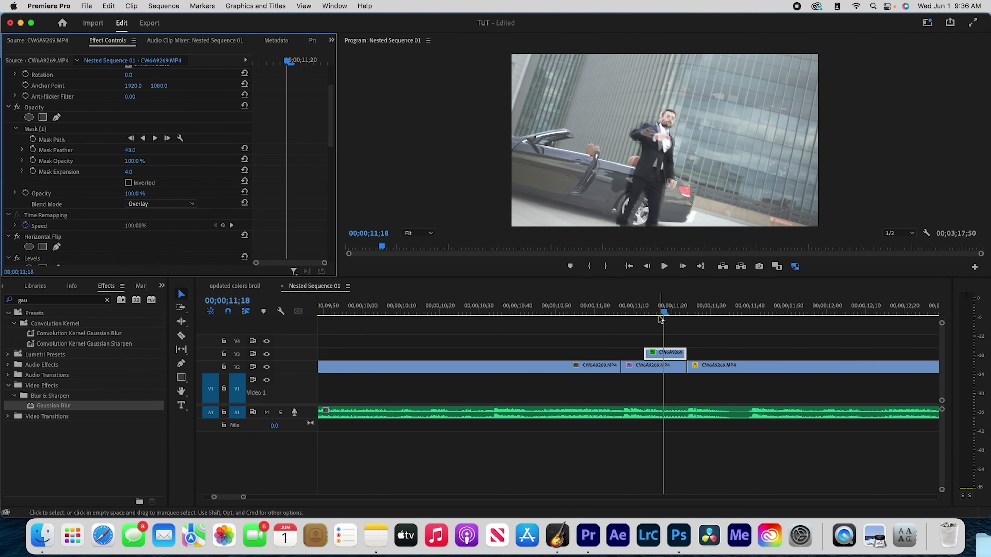
- Keyframe the masked V3 segment's horizontal Position from 1888 at 00;00;11;13 to 1952 at 00;00;11;17
left_click(649, 323)
left_click_drag(644, 312, 646, 345)
left_click(654, 352)
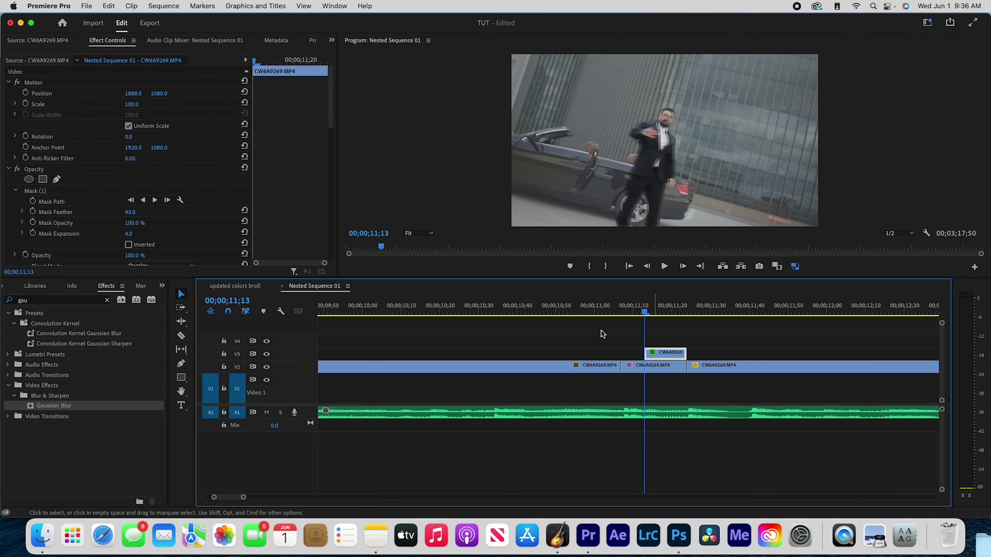
left_click(27, 92)
key("space")
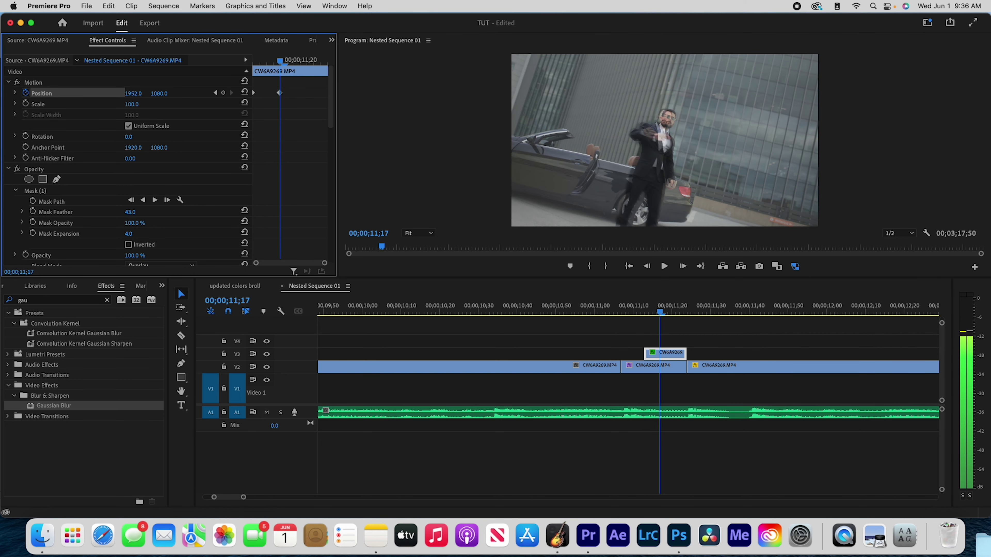
left_click_drag(664, 310, 531, 348)
left_click(669, 354)
left_click(162, 96)
key("space")
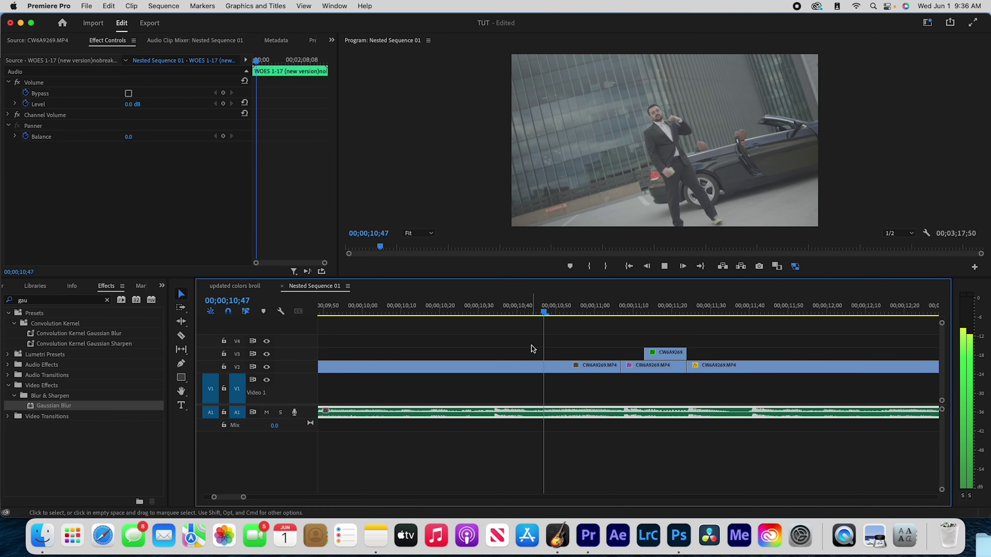
- Play back the masked overlay on V3 several times and examine its motion and effect settings
left_click_drag(650, 319, 491, 321)
key("space")
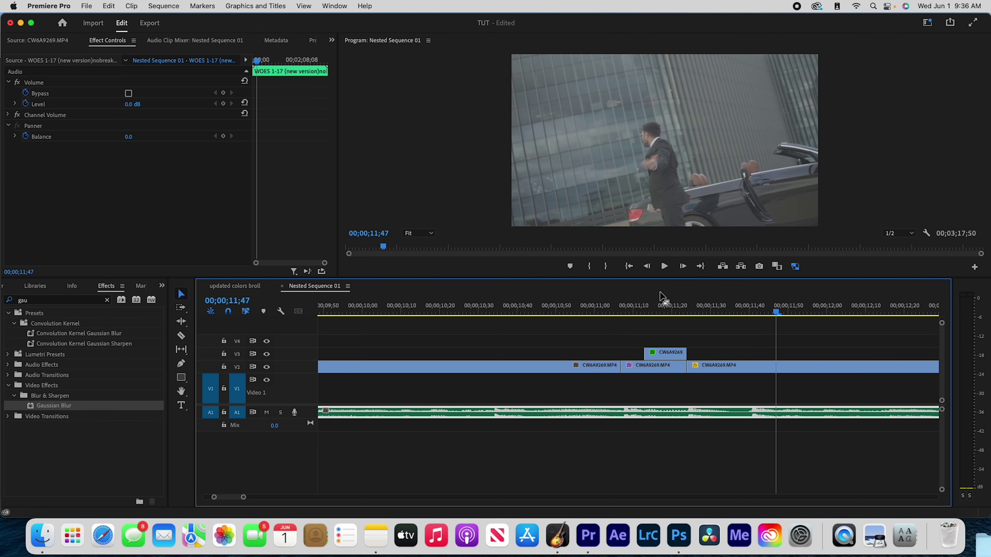
left_click_drag(660, 301, 523, 316)
key("space")
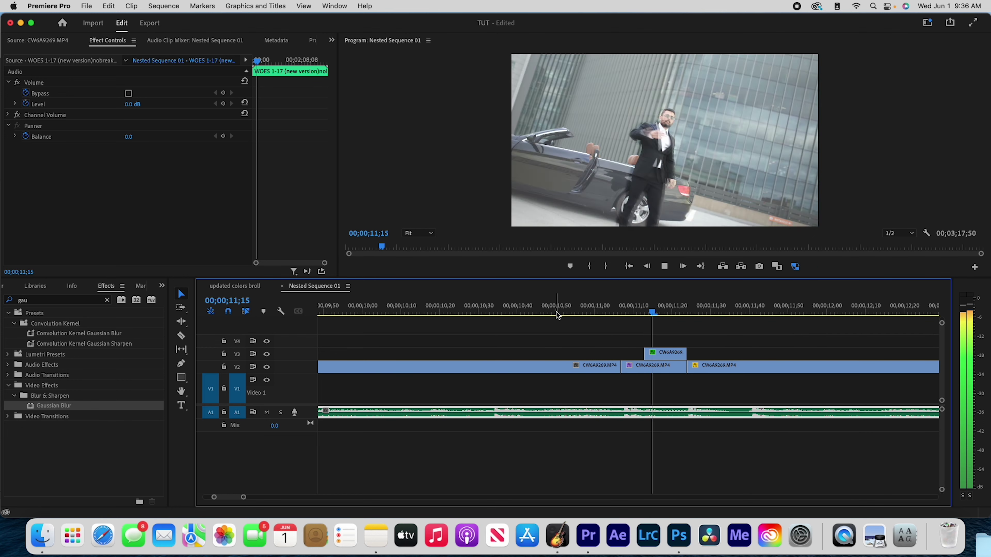
key("space")
left_click_drag(668, 307, 477, 320)
key("space")
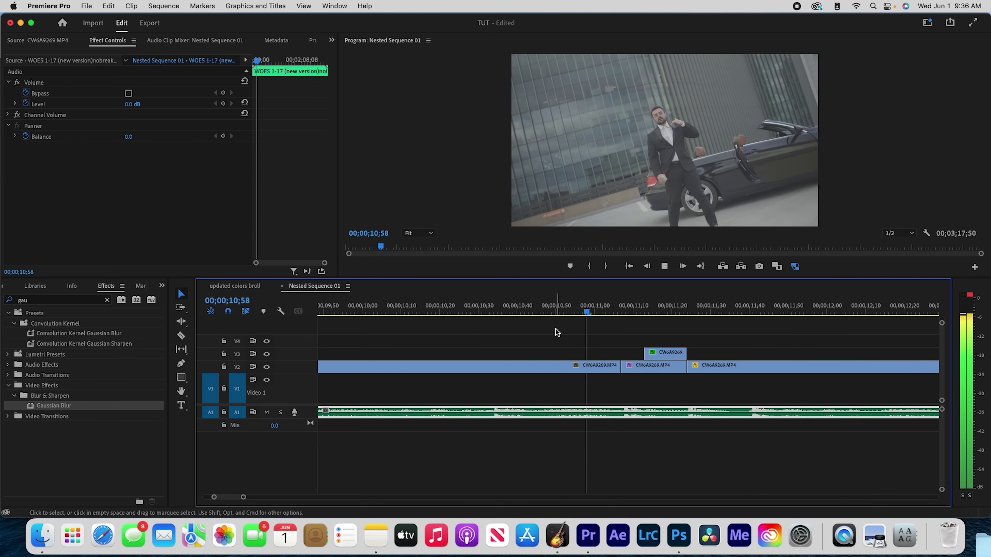
key("space")
left_click_drag(656, 314, 537, 327)
key("space")
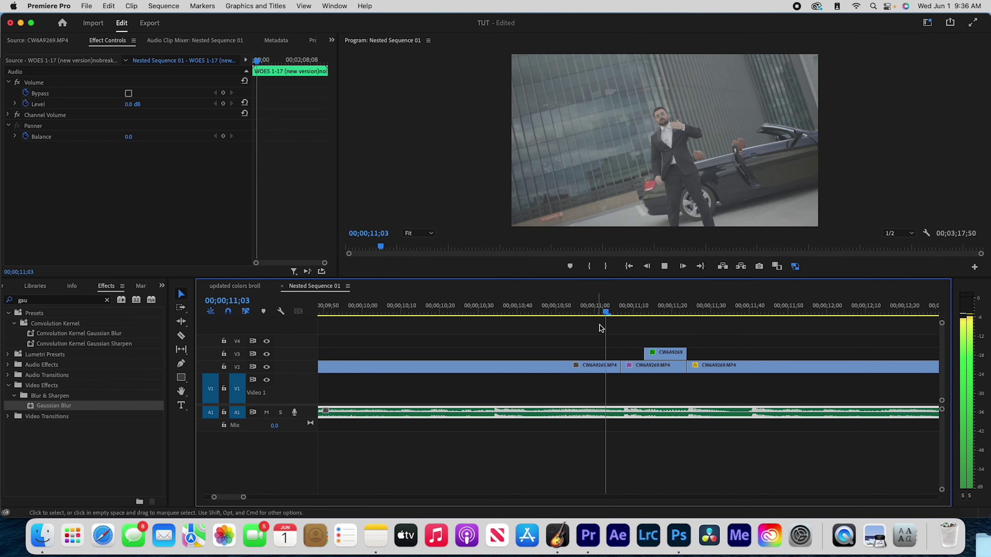
left_click_drag(650, 314, 647, 335)
left_click(655, 353)
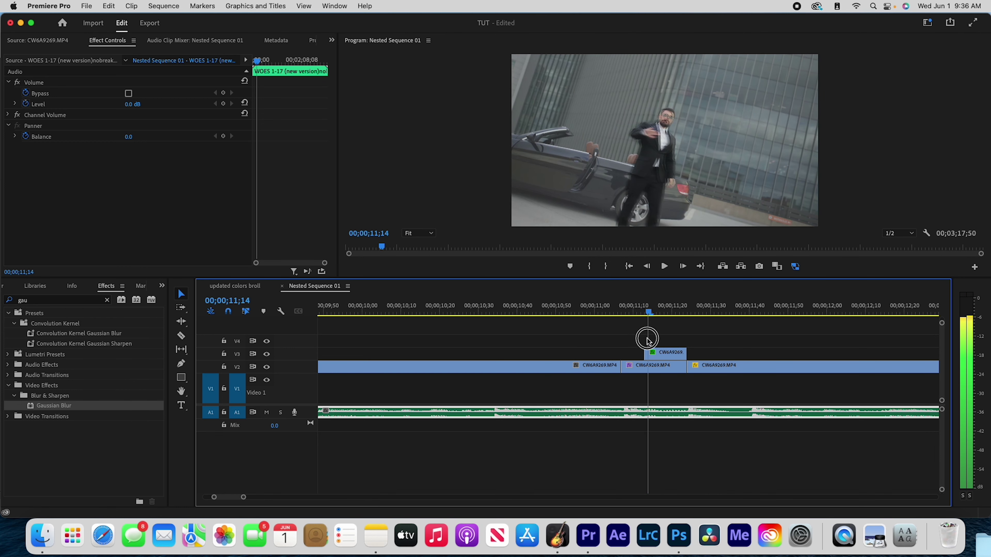
scroll(63, 228, "down", 3)
left_click_drag(637, 314, 646, 336)
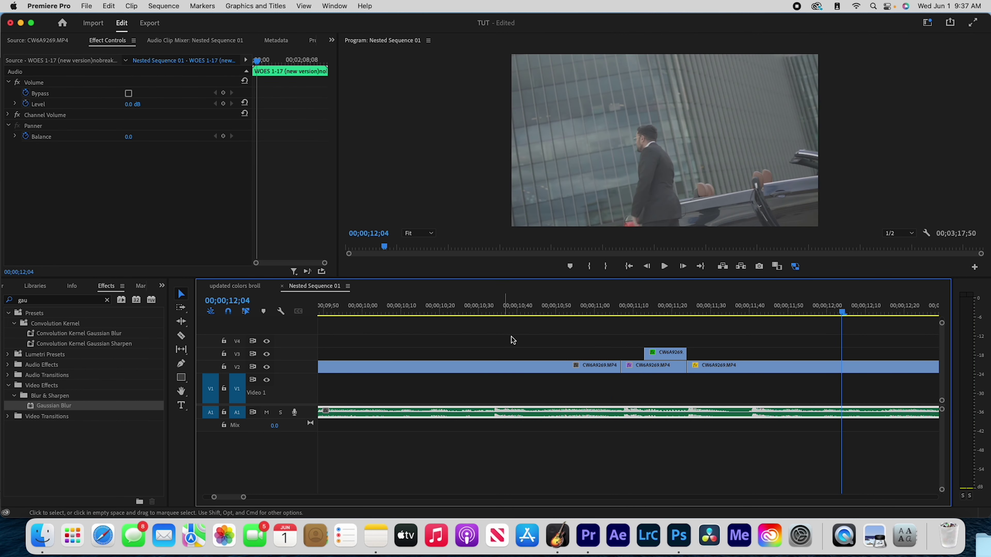
- Replay the sequence from about 00;00;10;43 through the cuts to examine how all the combined effects match the music
key("minus")
key("minus")
key("equal")
key("equal")
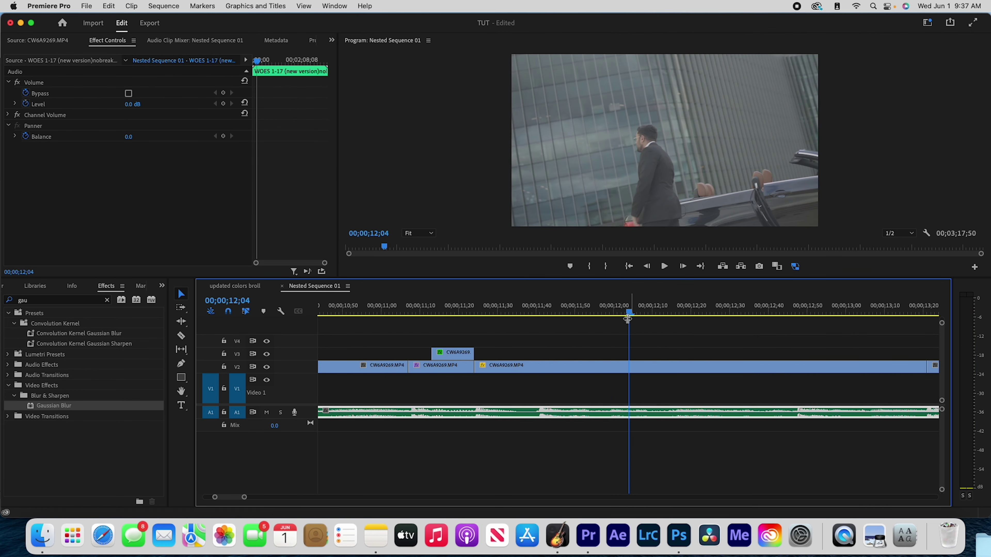
key("minus")
left_click_drag(600, 315, 502, 339)
key("space")
left_click_drag(563, 326, 533, 331)
left_click_drag(530, 313, 449, 312)
key("space")
key("space")
key("space")
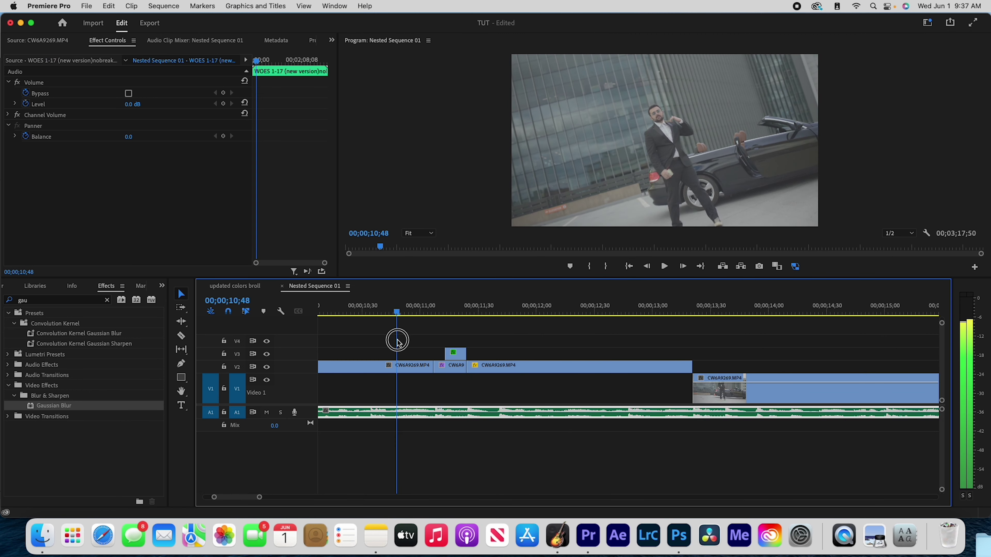
left_click_drag(396, 340, 470, 350)
key("space")
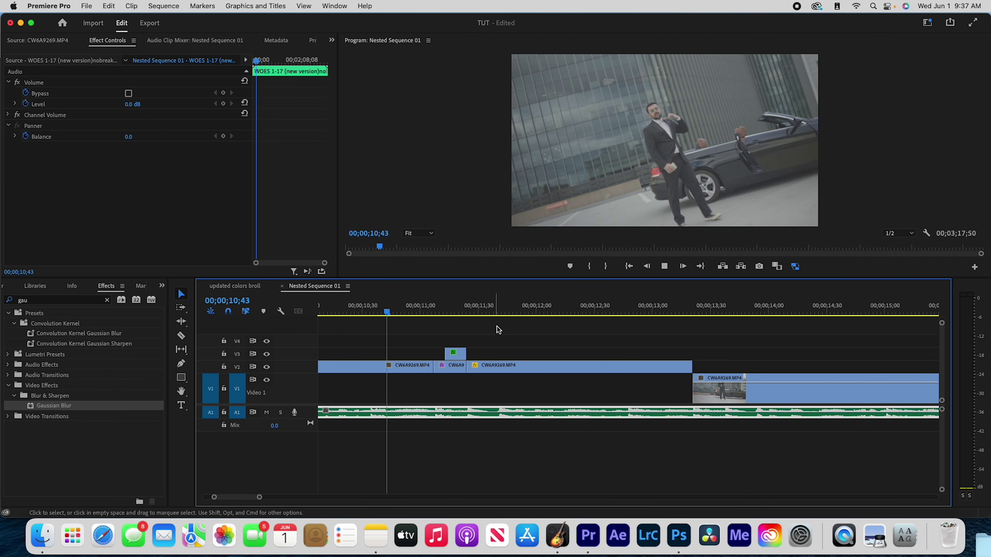
- Cut the V2 clip at 00;00;12;31 and delete the portion after the cut
key("space")
key("super+k")
left_click(619, 371)
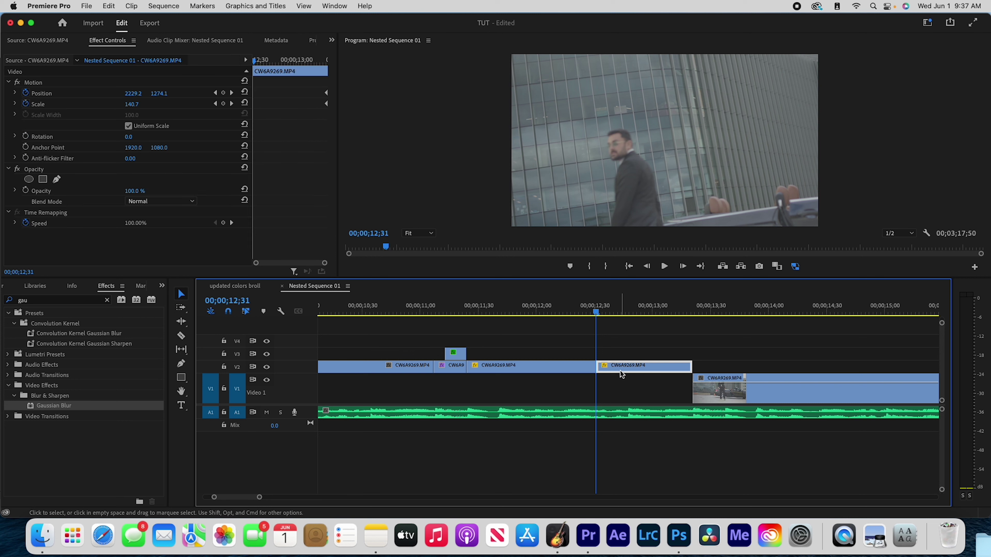
key("BackSpace")
- Move the shortened V2 clip down to V1 and butt the following V1 clip against its end
left_click_drag(572, 371, 573, 389)
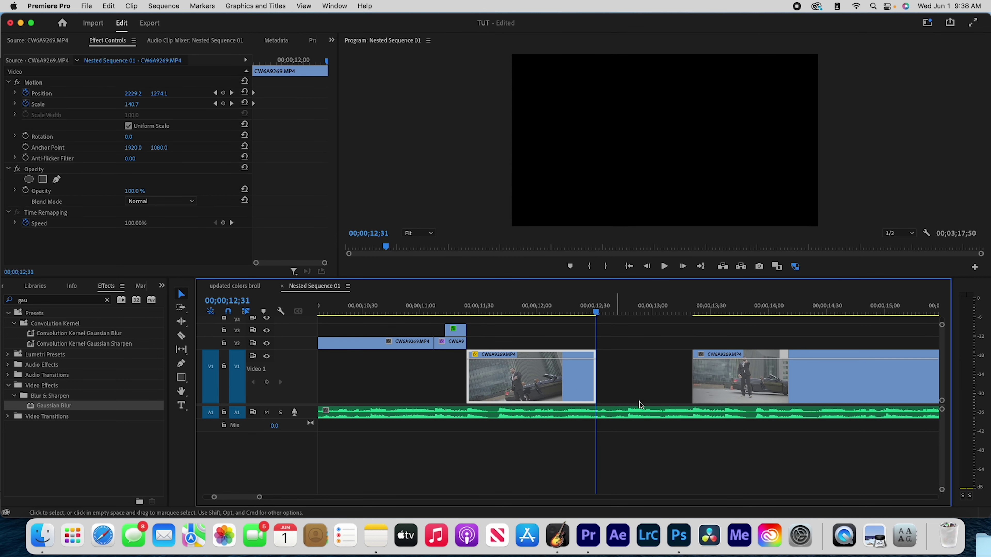
left_click_drag(770, 392, 672, 393)
left_click(475, 354)
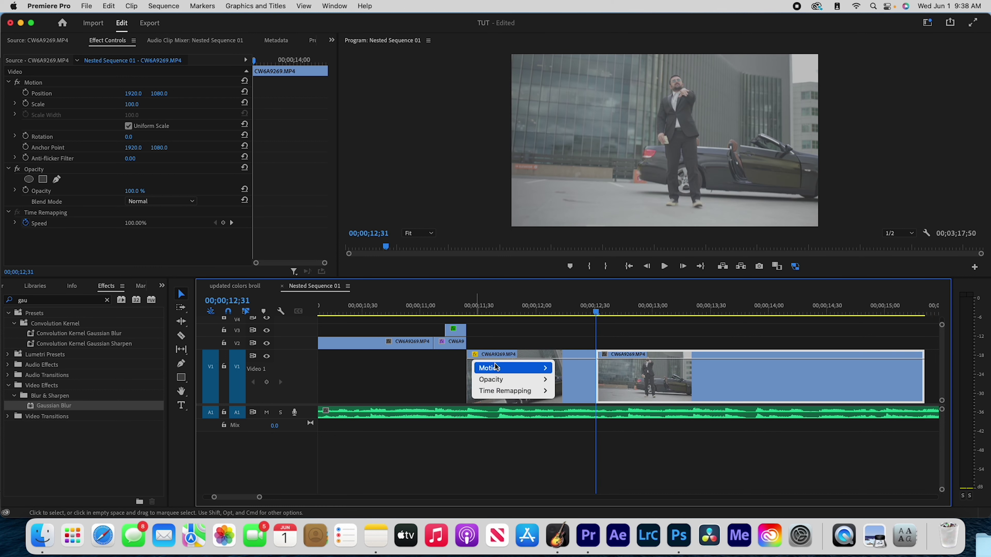
left_click(571, 390)
mouse_move(532, 308)
left_mouse_down()
mouse_move(491, 308)
mouse_move(528, 323)
left_mouse_up()
key("super+z")
key("super+z")
key("super+z")
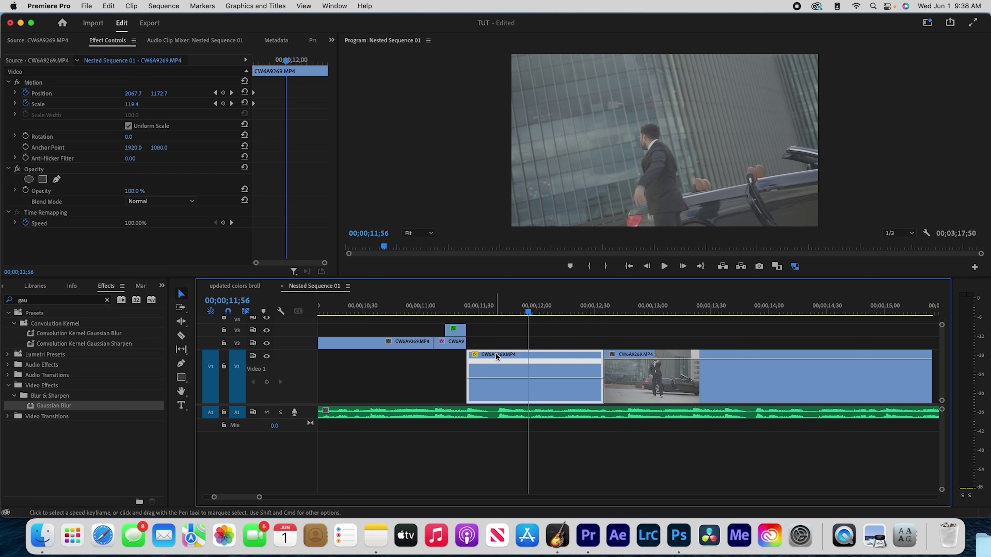
- Add a Time Remapping speed ramp at 00;00;12;14 on the first V1 clip, with faster playback after it
left_click(474, 354)
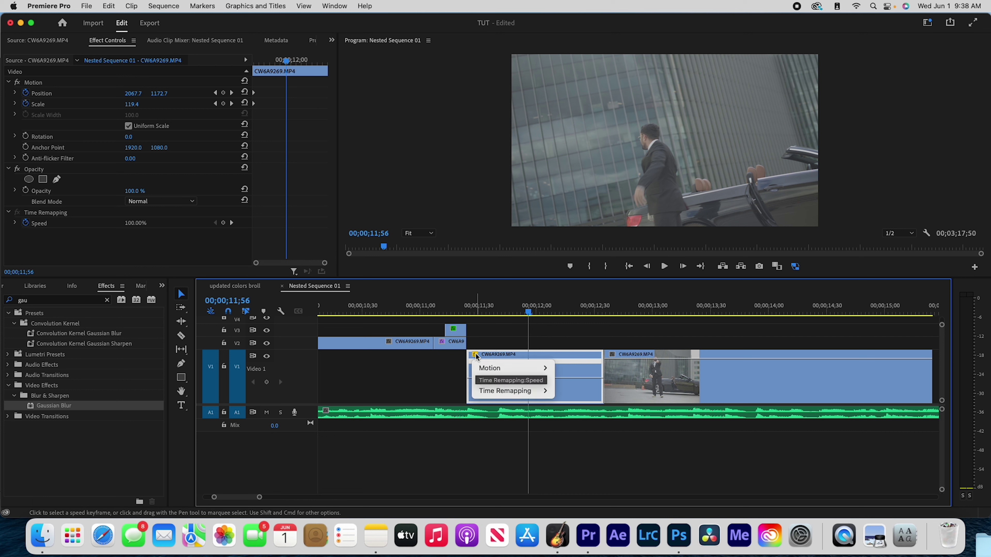
mouse_move(532, 390)
left_click(569, 392)
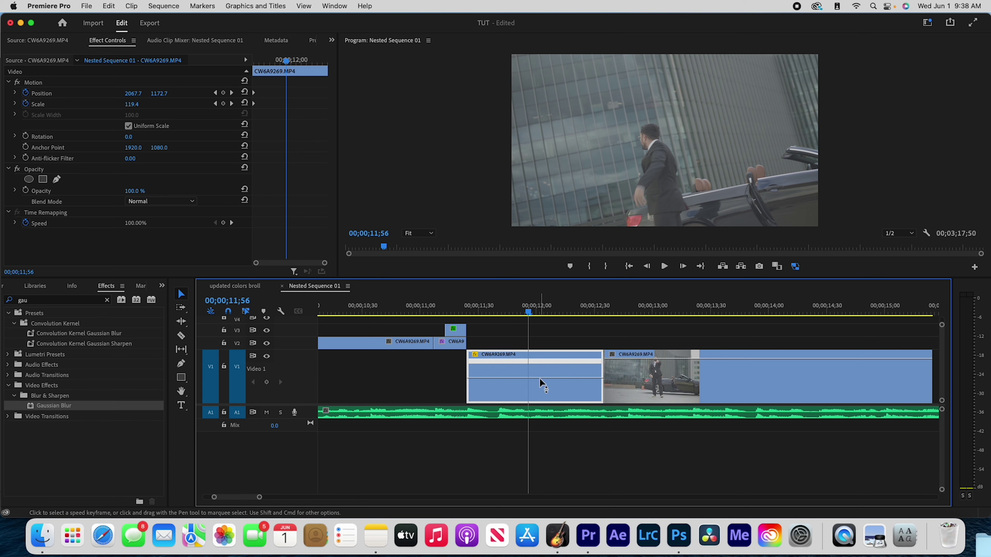
left_click_drag(524, 313, 563, 427)
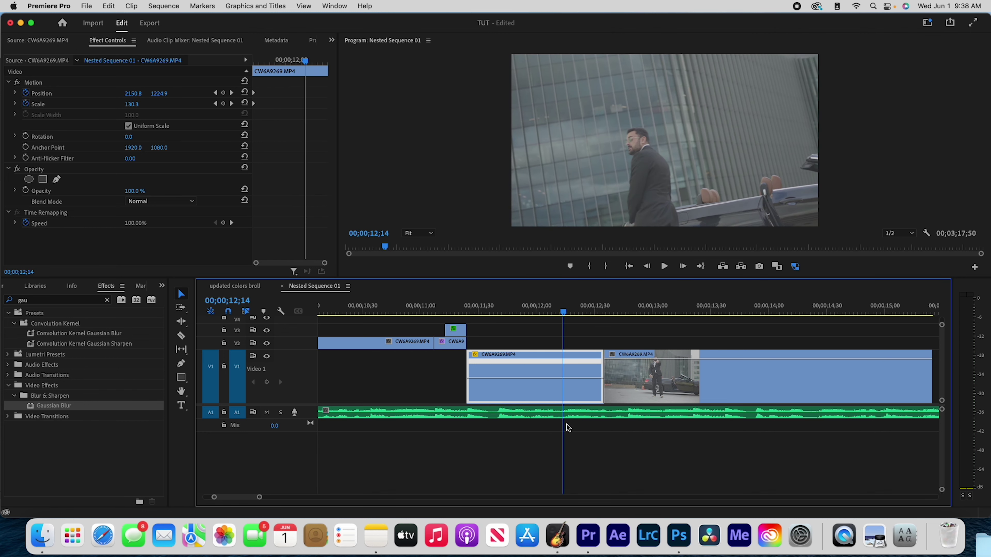
left_click_drag(581, 259, 581, 259)
left_click_drag(566, 366, 591, 369)
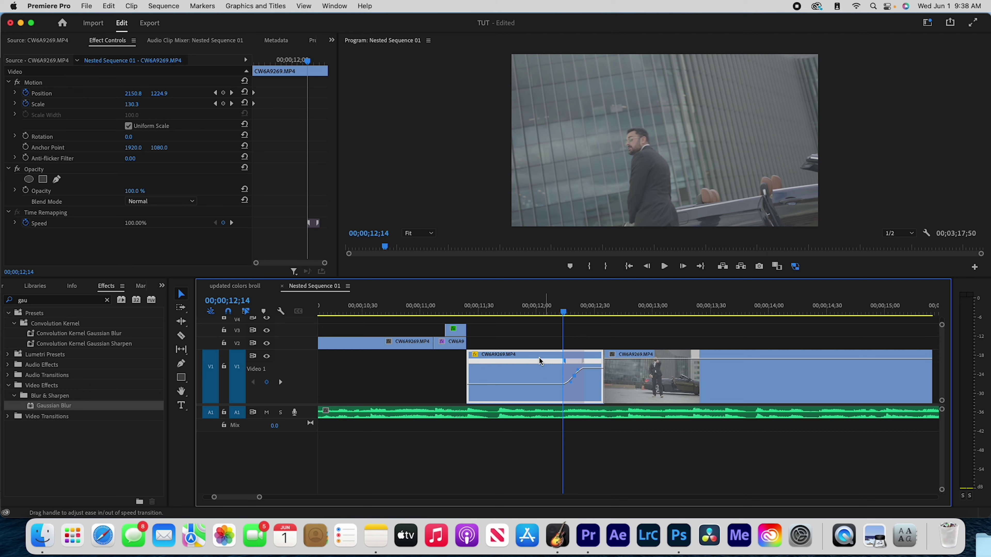
- Lengthen the V1 clip's speed ramp transition and readjust the playback speed after it
key("space")
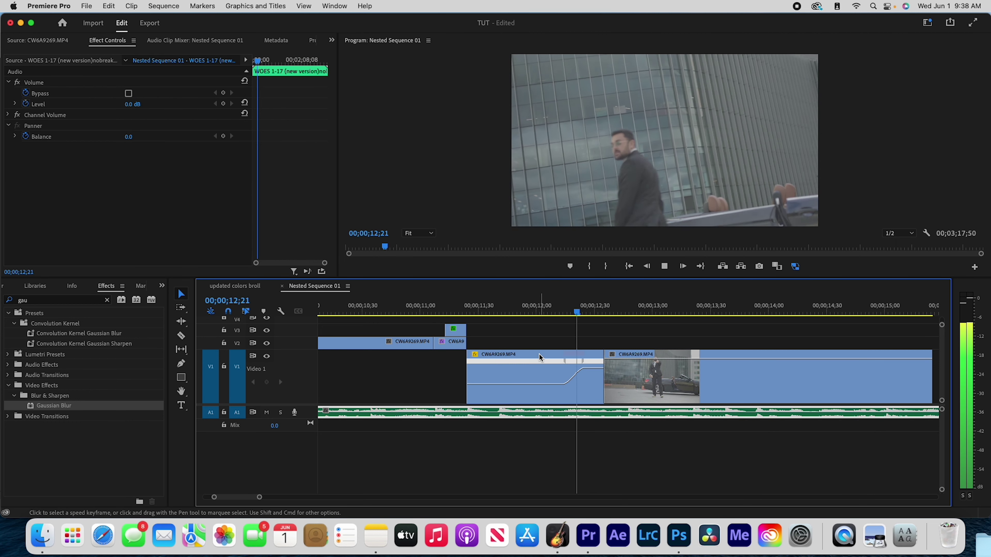
key("=")
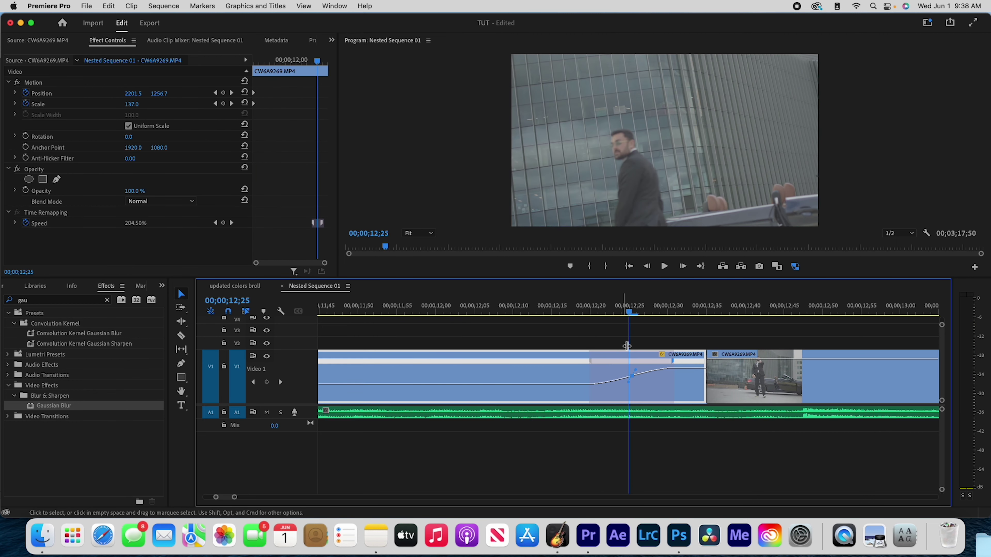
key("=")
key("-")
key("-")
key("=")
key("=")
key("-")
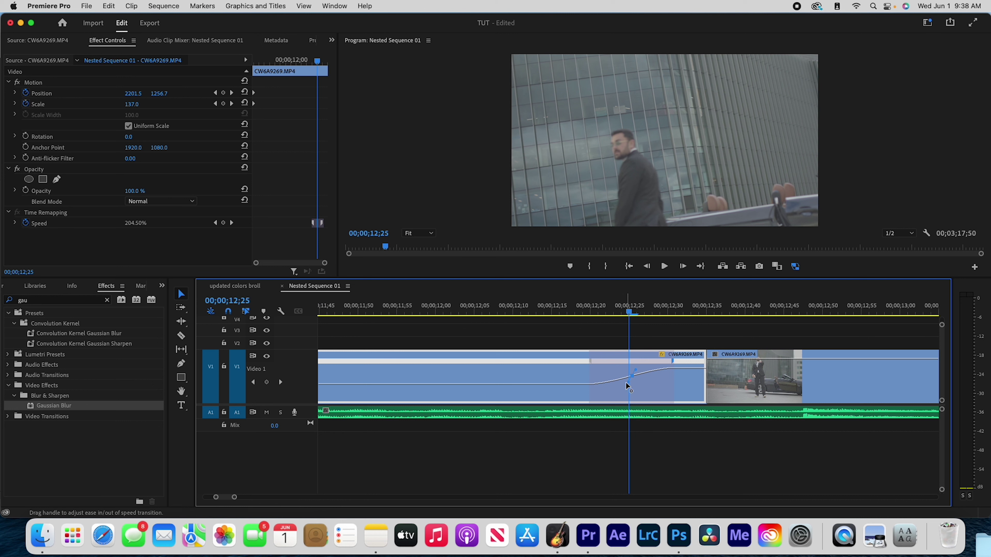
left_click(678, 376)
left_click(672, 360)
left_click_drag(615, 381, 629, 376)
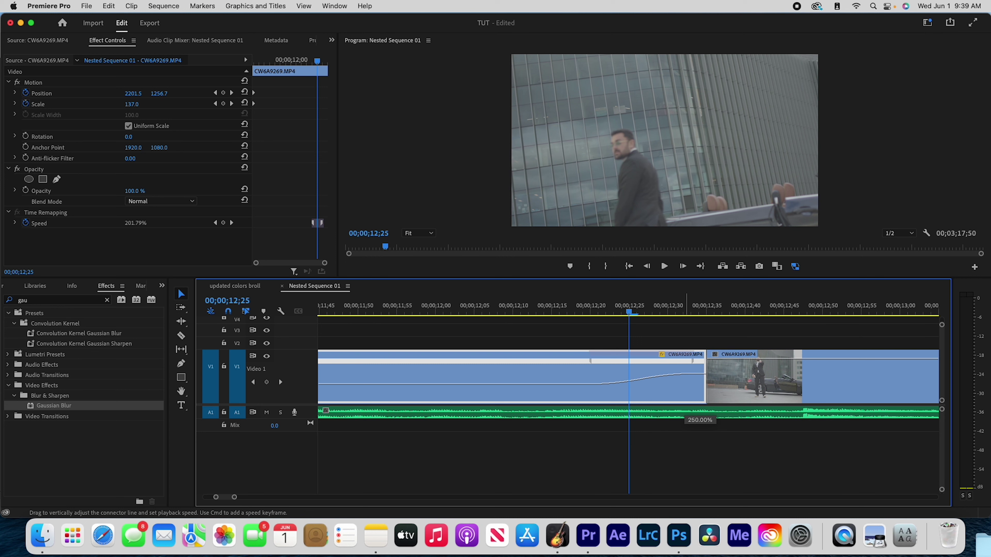
left_click_drag(686, 376, 634, 362)
- Shift the V1 clip's speed ramp slightly earlier and play back its timing into the next clip
key("minus")
key("minus")
key("space")
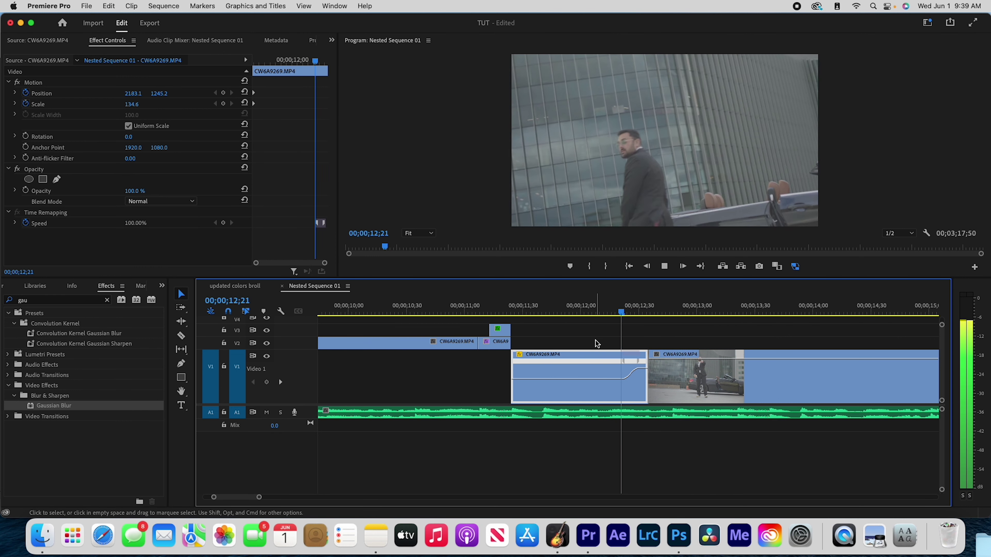
key("space")
left_click_drag(635, 360, 627, 361)
left_click(591, 309)
key("space")
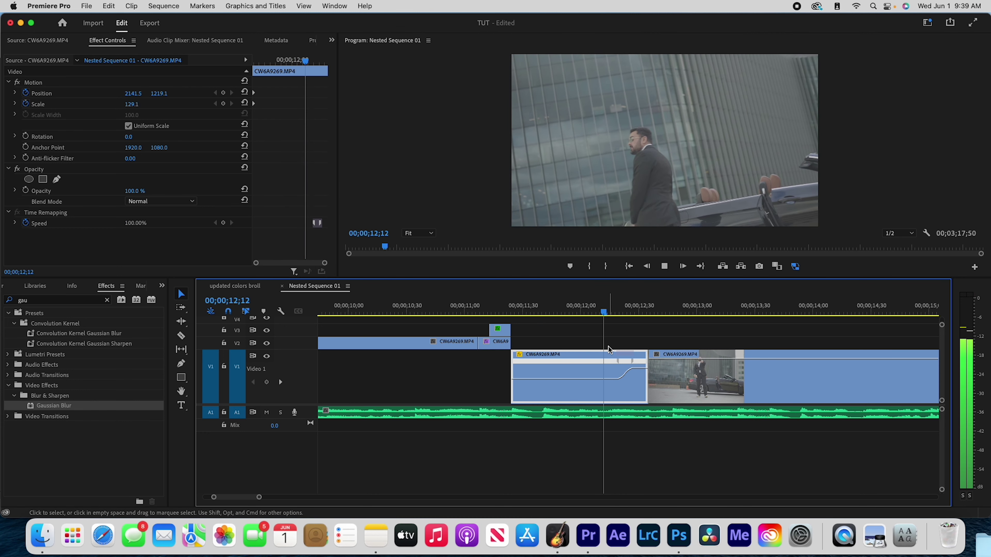
key("space")
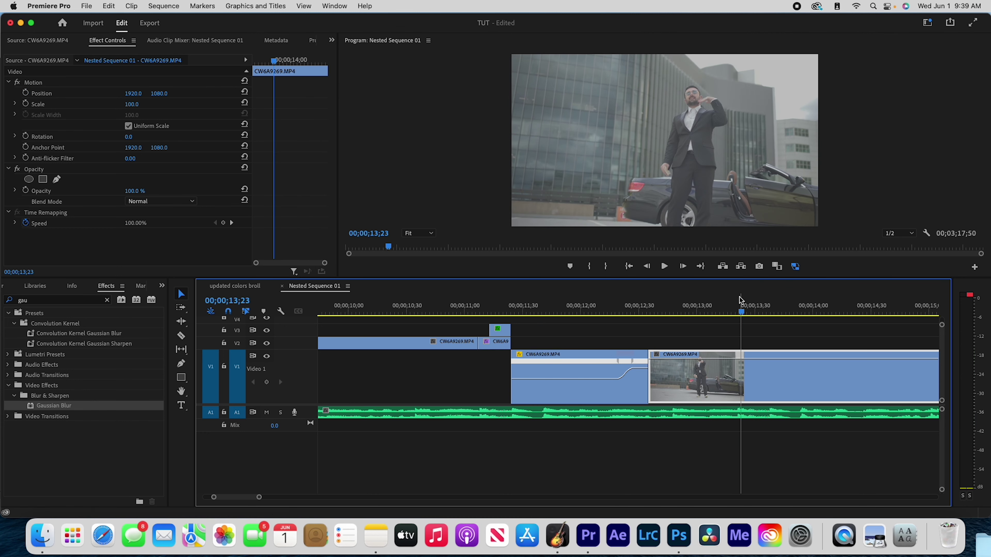
left_click_drag(741, 302, 627, 334)
key("space")
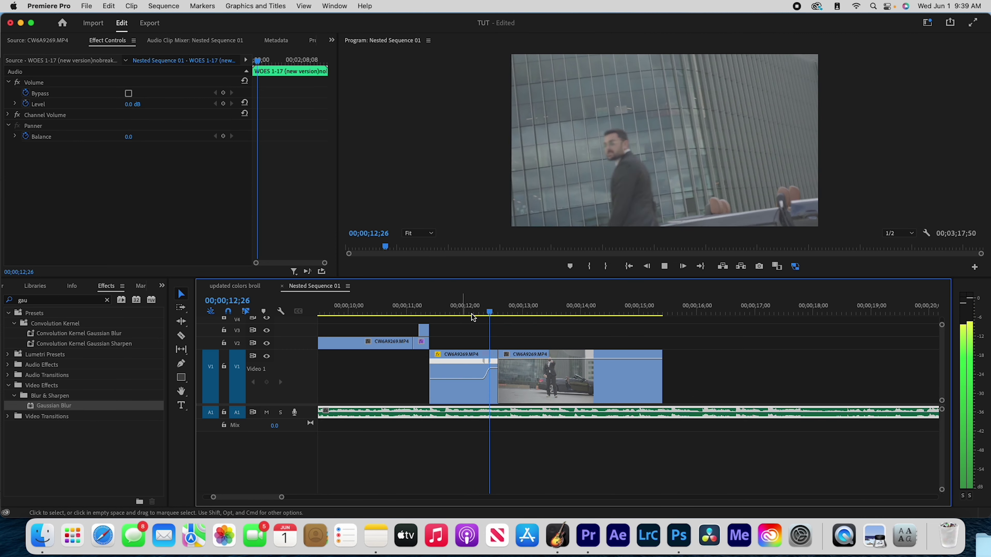
key("space")
- Nest the speed-ramped V1 clip into its own sequence
left_click_drag(485, 321, 393, 347)
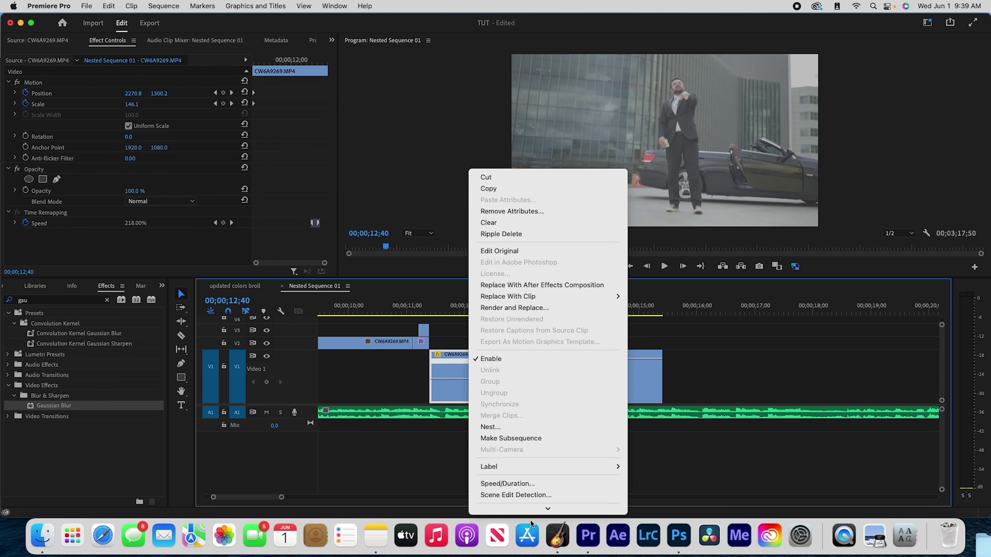
left_click(517, 417)
left_click(519, 282)
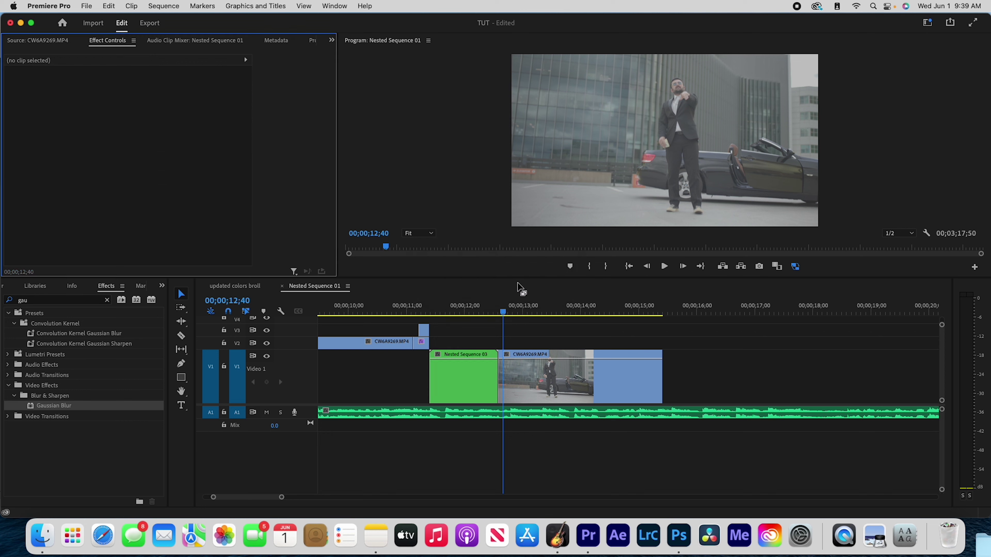
- Try a retimed V2 copy of the nested clip's ending from 00;00;12;18, blended with Screen at 78% opacity, and delete it
left_click(456, 367)
left_click_drag(462, 363, 479, 343)
left_click(477, 310)
left_click(482, 307)
right_click(486, 346)
left_click(535, 439)
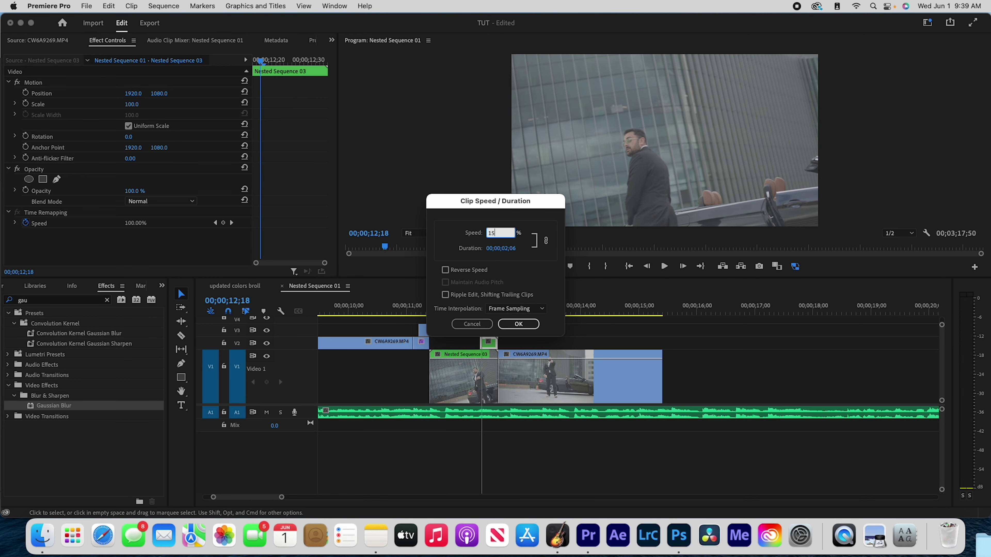
key("Return")
mouse_move(486, 342)
left_mouse_down()
mouse_move(494, 346)
mouse_move(479, 347)
left_mouse_up()
key("space")
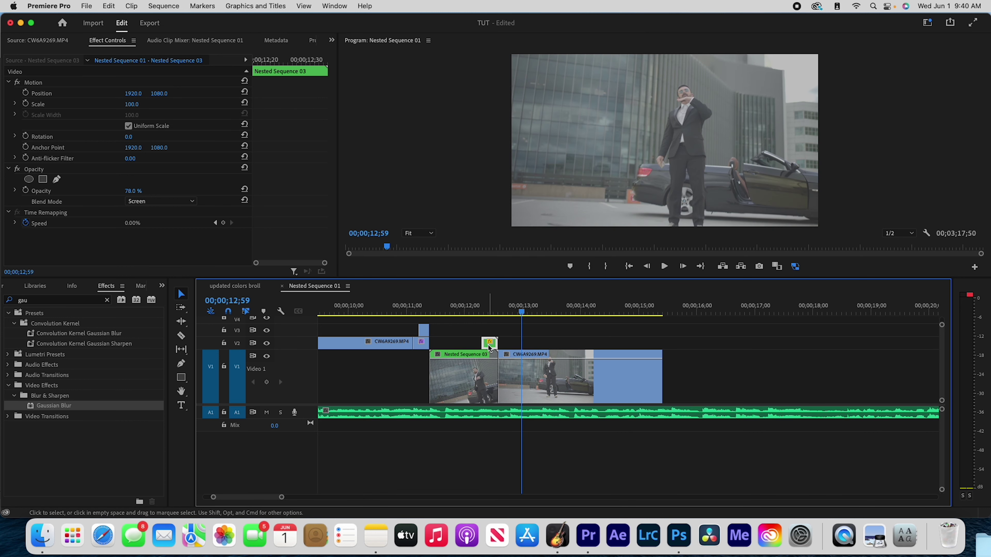
key("Delete")
- Duplicate the nested V1 clip onto V2 and keep only its portion after 00;00;12;20
left_click(468, 379)
left_click_drag(468, 379, 472, 339, "alt")
left_click(499, 310)
key("=")
key("shift+Left")
key("shift+Left")
key("shift+Left")
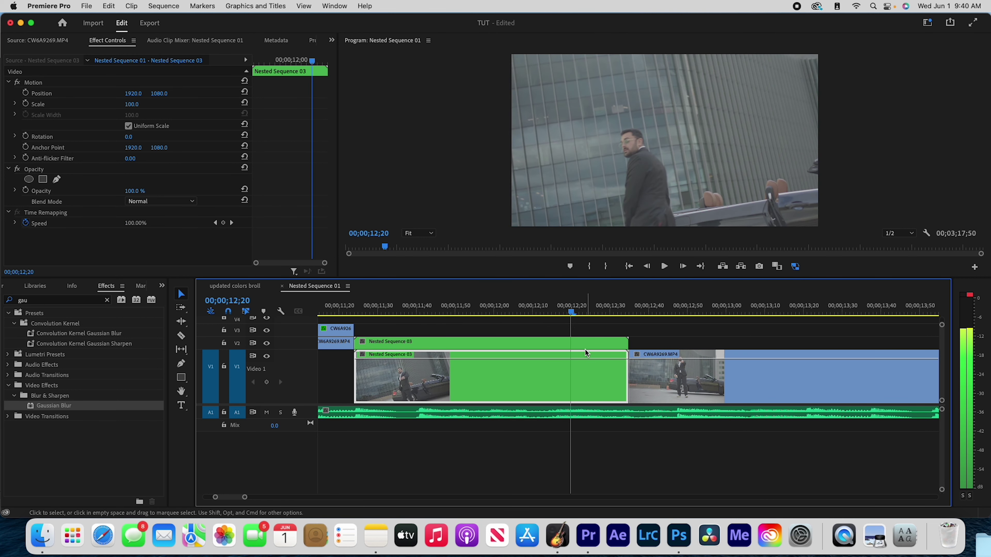
left_click(560, 343)
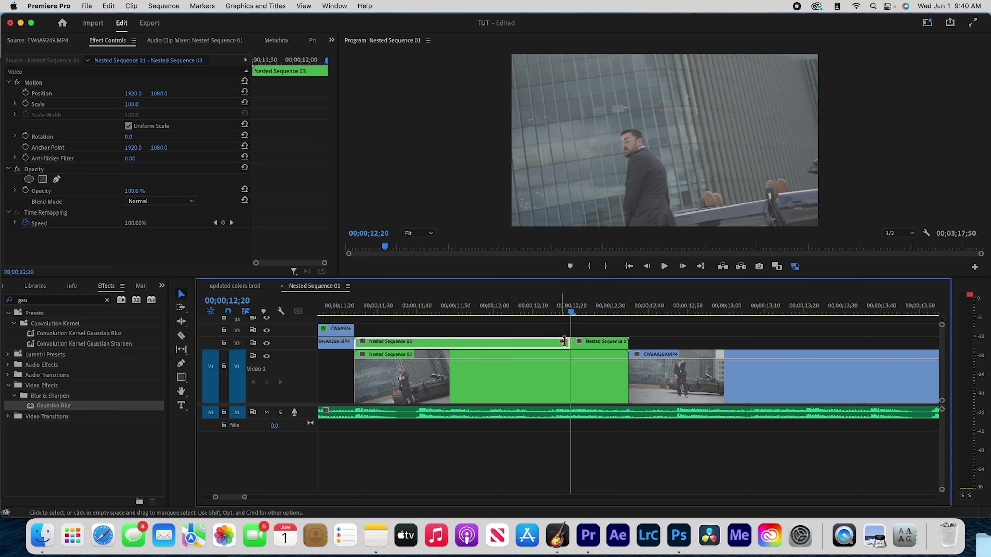
key("BackSpace")
- Apply Gaussian Blur to the short nested segment on V2
left_click_drag(561, 312, 545, 339)
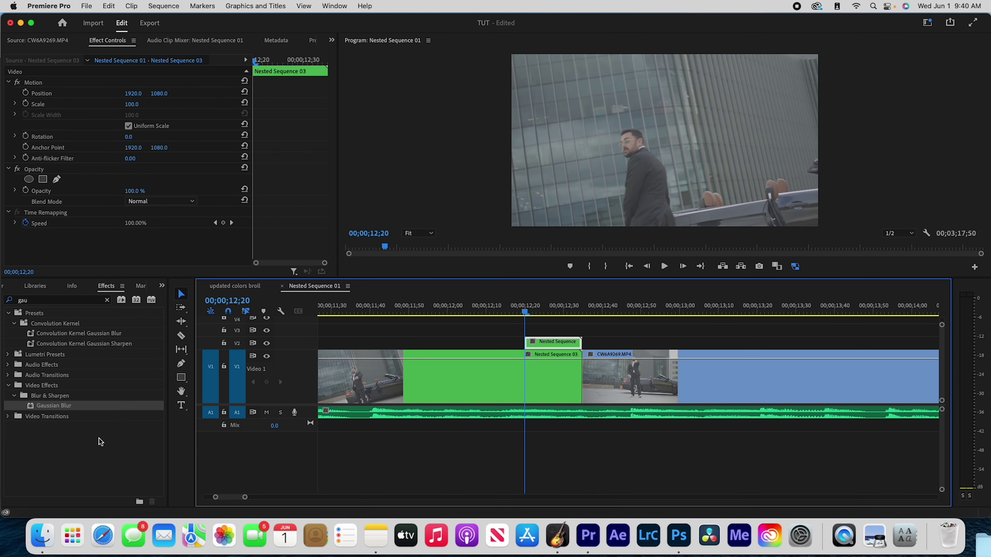
left_click_drag(59, 406, 469, 342)
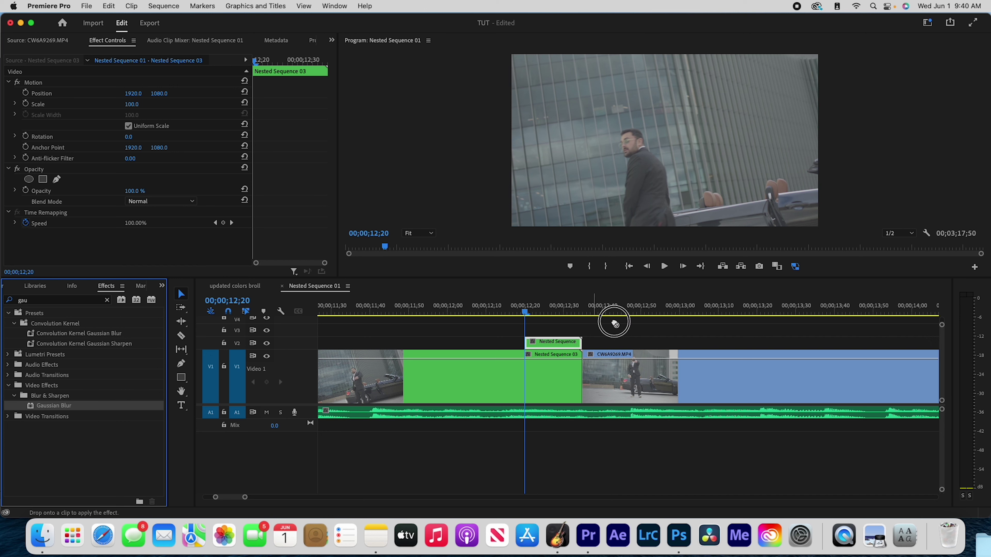
left_click_drag(558, 343, 558, 342)
scroll(140, 218, "down", 2)
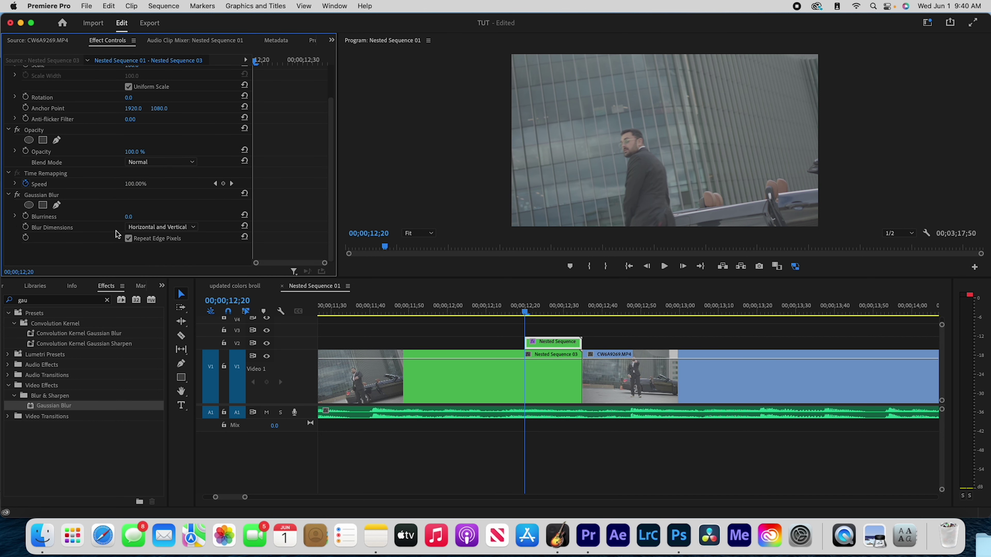
- Keyframe the V2 segment's Gaussian Blur Blurriness from 0.0 at its start to 358.0 at 00;00;12;27
key("Left")
key("Left")
key("Left")
key("Left")
key("Left")
key("Left")
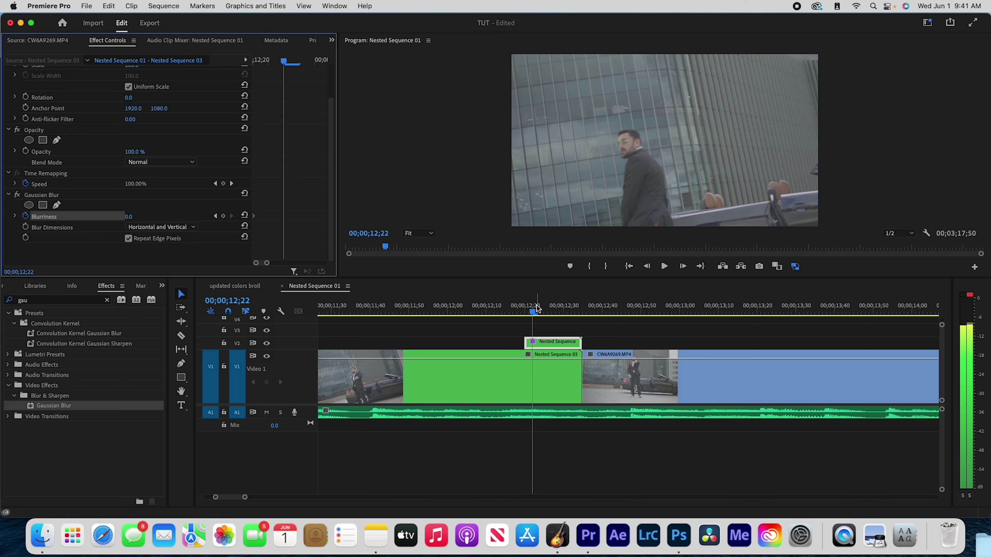
key("Left")
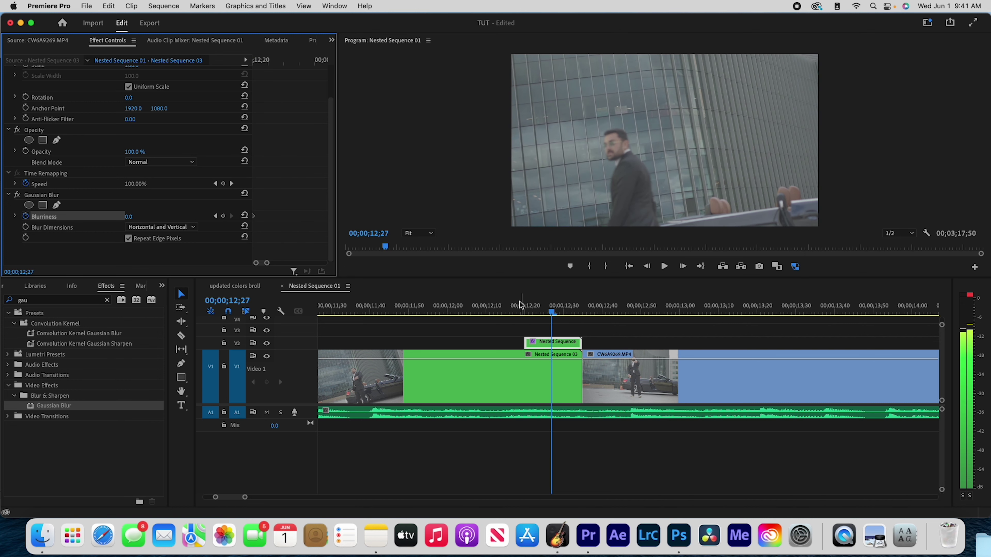
left_click_drag(128, 216, 229, 211)
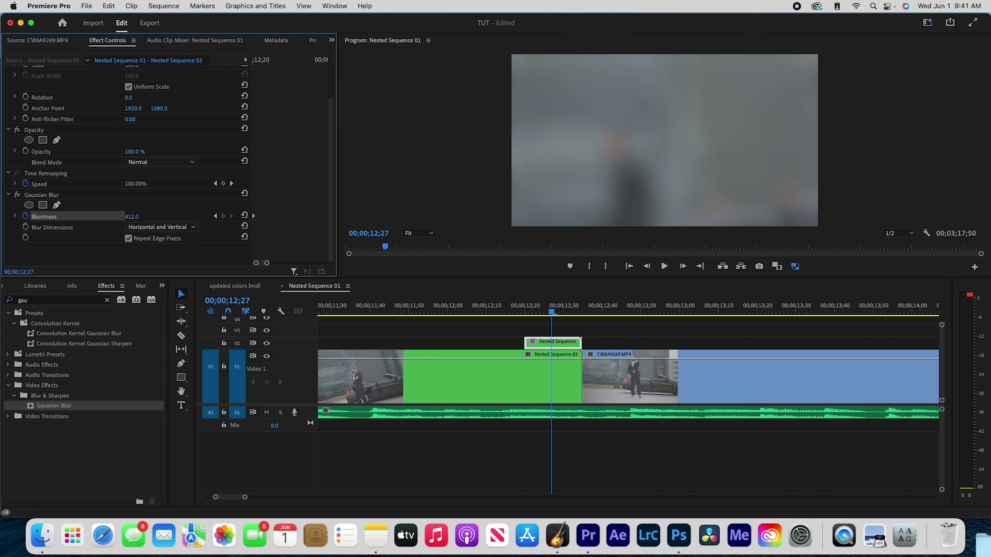
- Reset the V2 segment's Blurriness to 0.0 at 00;00;12;34 to add the closing blur keyframe
key("Right")
key("Right")
key("Left")
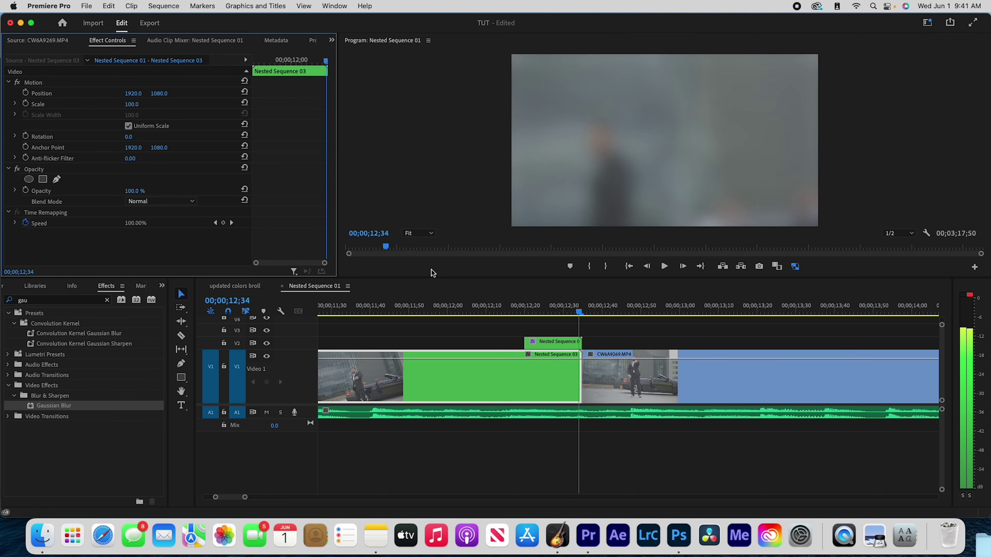
left_click(560, 343)
scroll(177, 242, "down", 3)
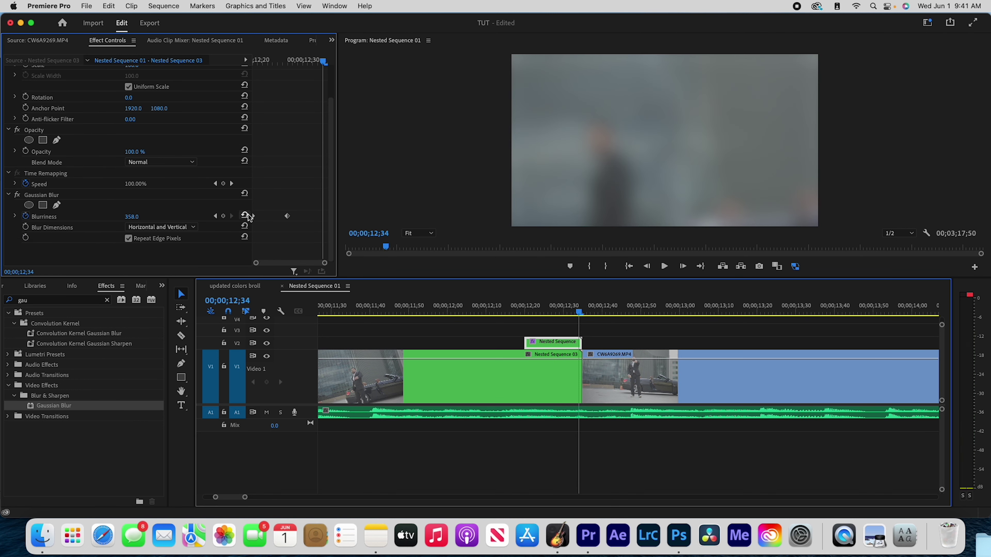
left_click(245, 215)
- Play back the cut between the nested clip and the next V1 clip to examine the blur and speed ramp
left_click(448, 370)
key("space")
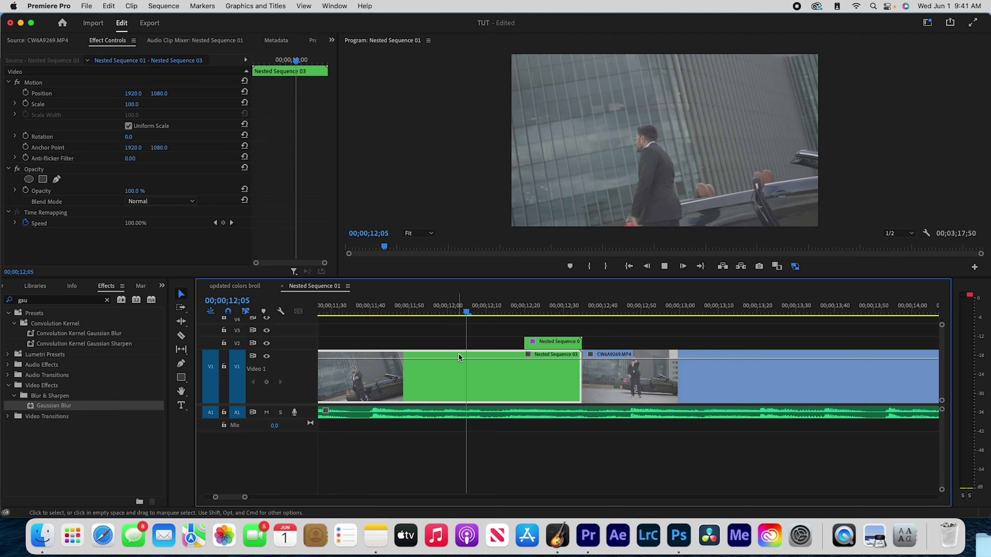
key("space")
left_click(377, 312)
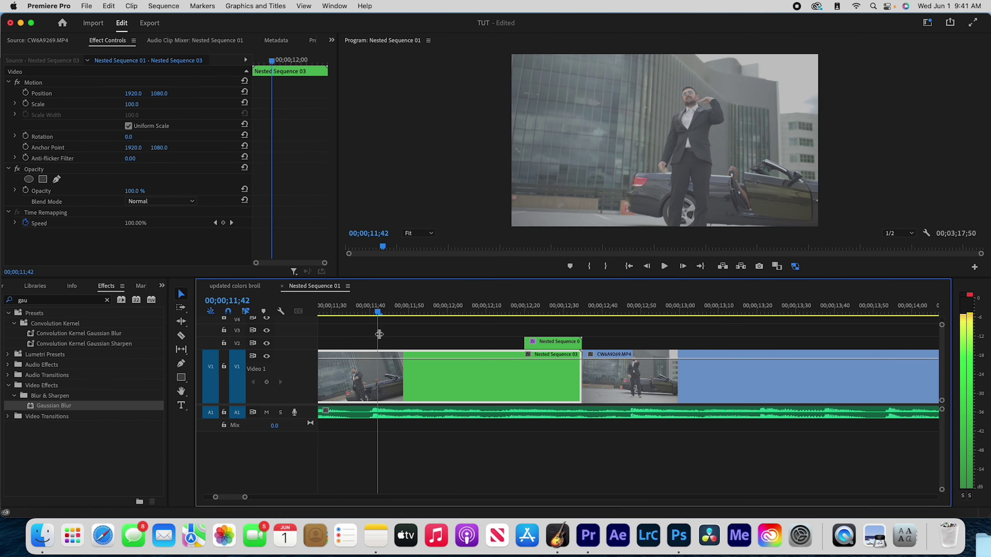
key("space")
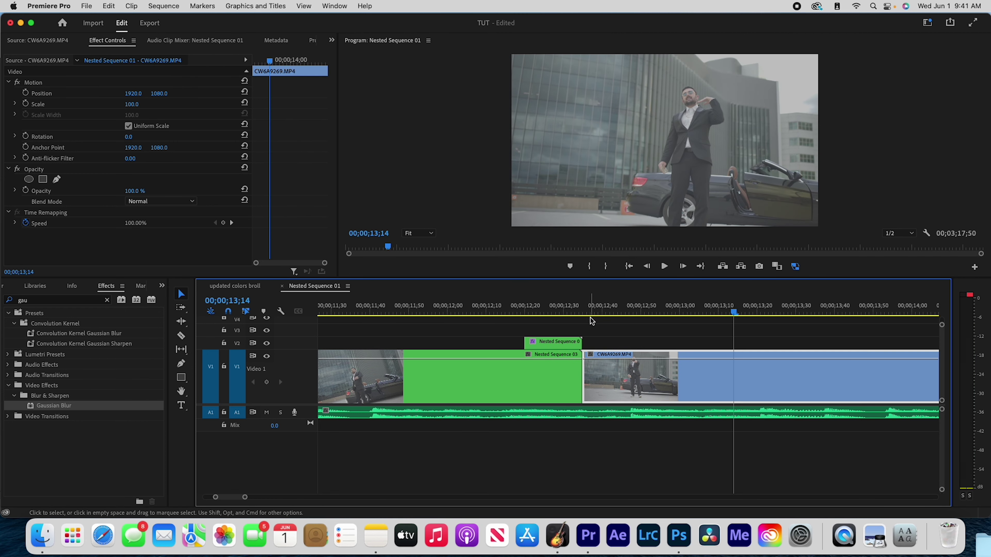
left_click(398, 317)
left_click_drag(397, 321, 504, 317)
left_click(548, 342)
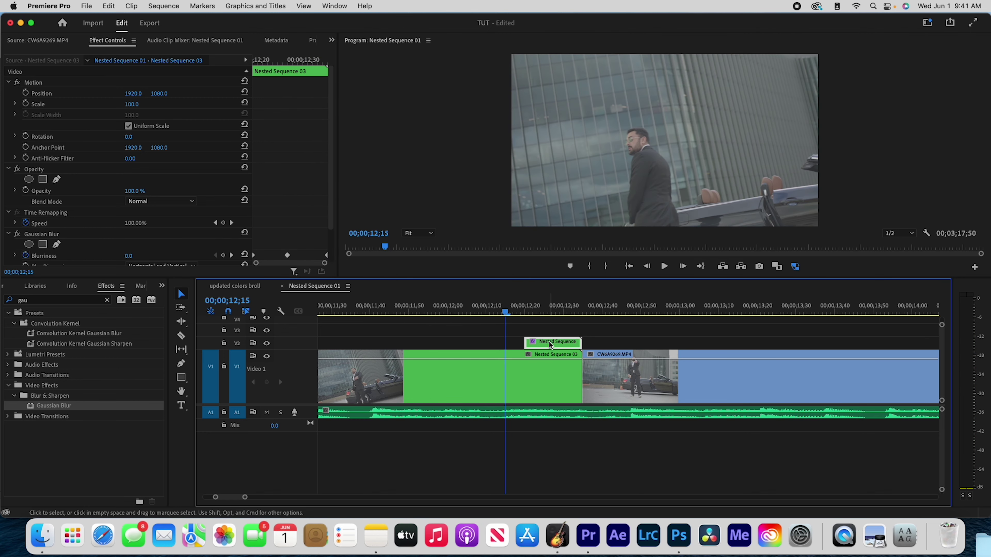
key("space")
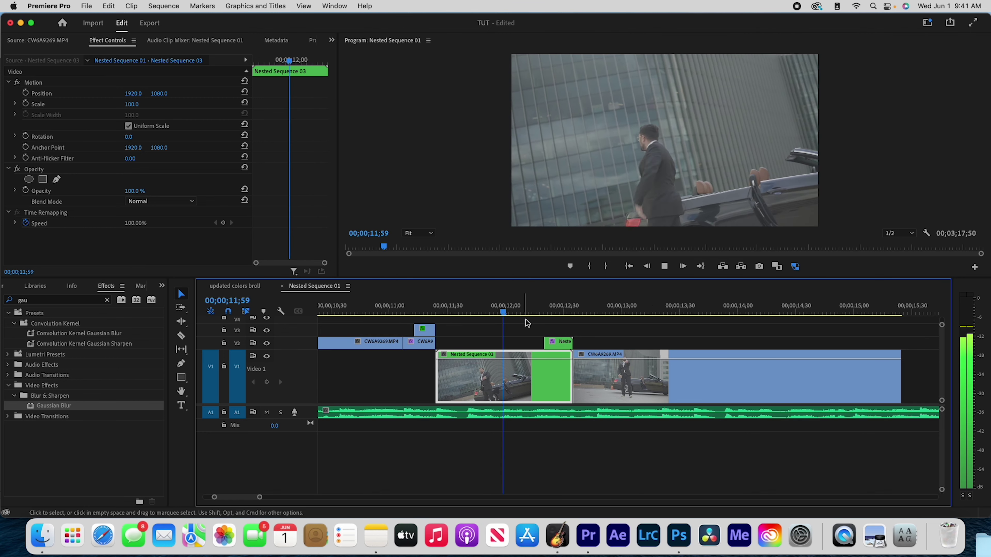
key("space")
left_click(548, 314)
left_click(557, 339)
left_click_drag(557, 341, 562, 332)
left_click(107, 300)
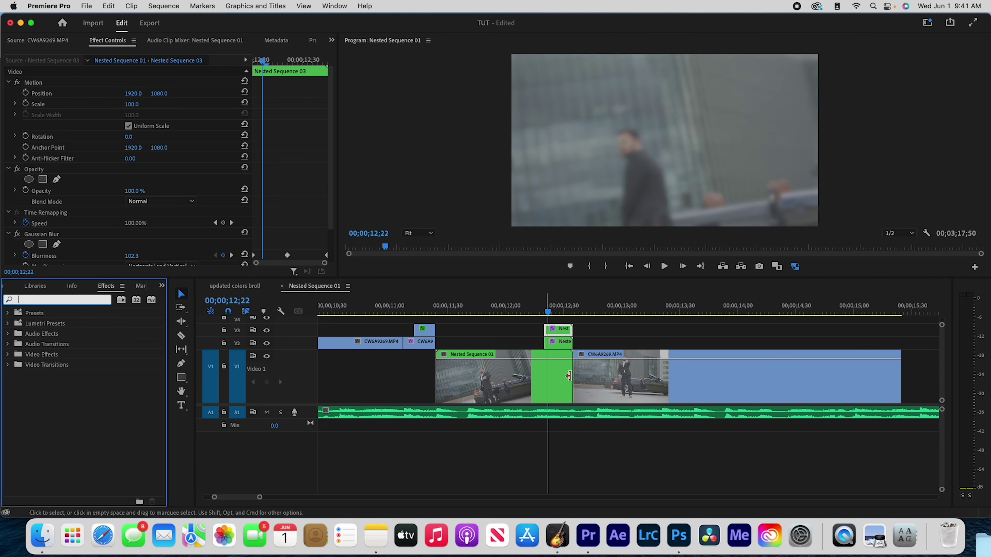
left_click(552, 341)
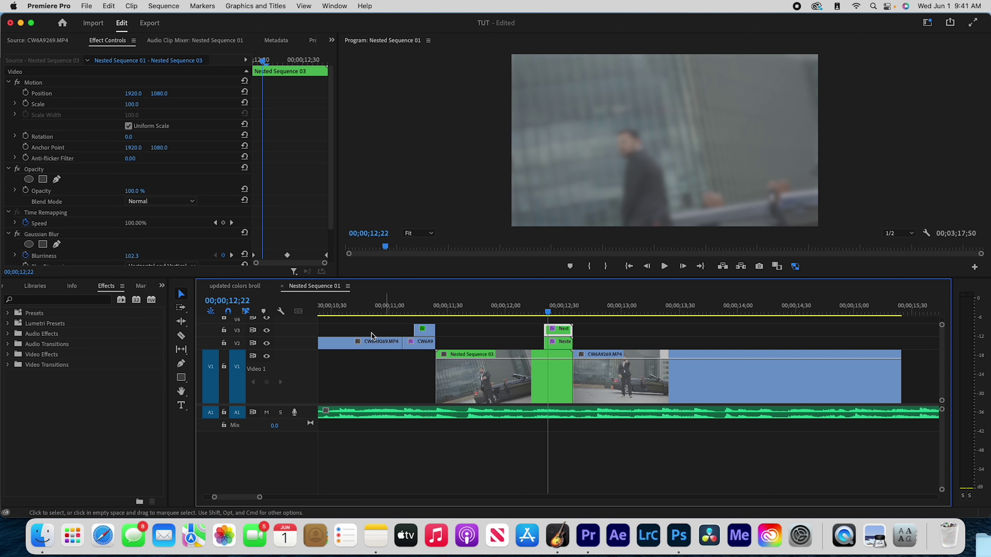
key("Delete")
- Find the Distort Transform effect and apply it to the short nested segment on V2
left_click(73, 300)
type("transf")
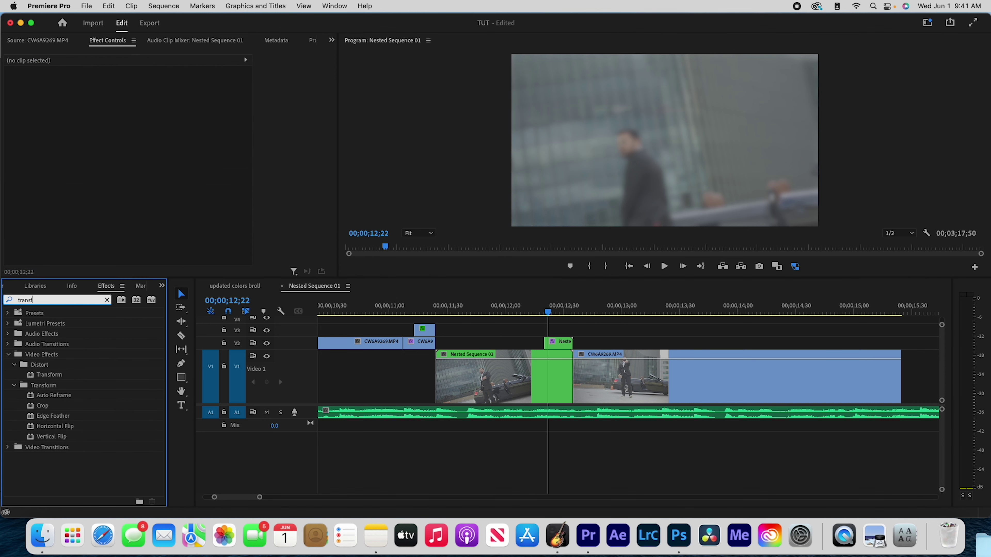
left_click(111, 376)
left_click_drag(579, 350, 548, 349)
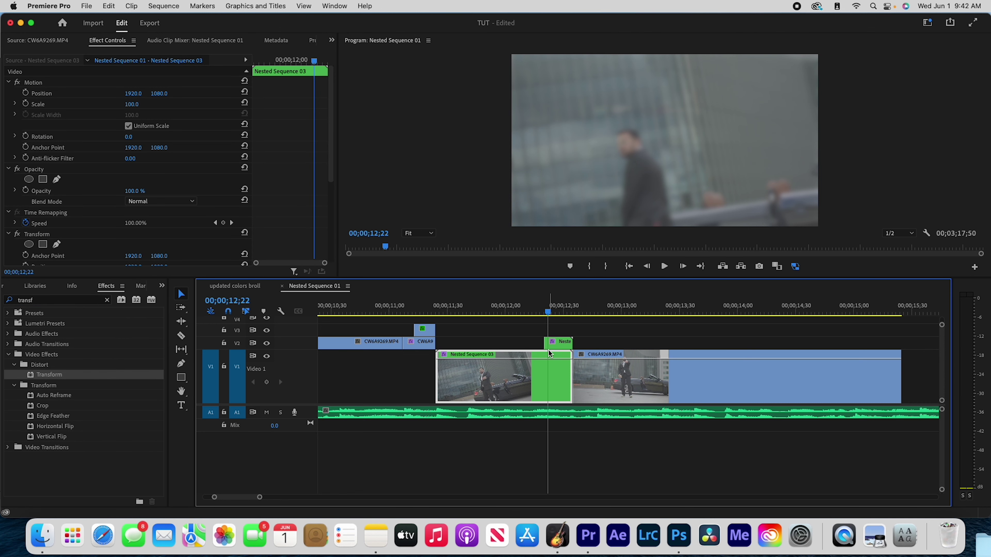
key("space")
left_click(560, 343)
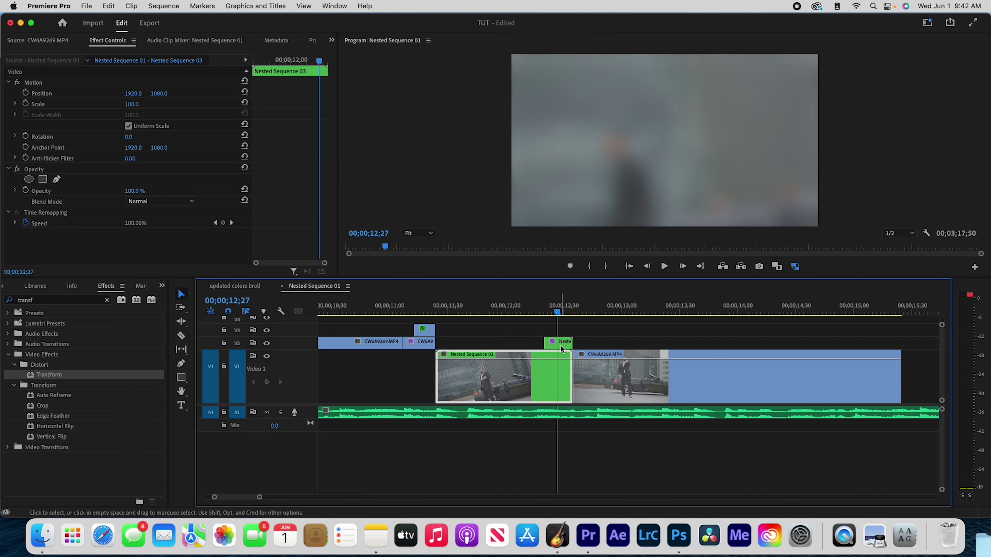
left_click_drag(71, 377, 558, 341)
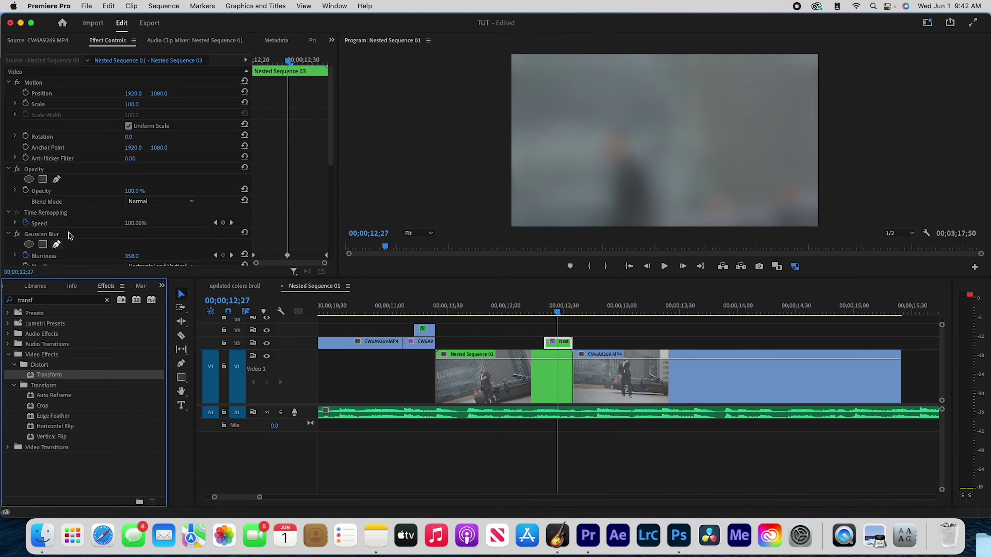
- Start Transform Position and Scale keyframes on the V2 segment at its first frame, 00;00;12;20
scroll(74, 230, "down", 5)
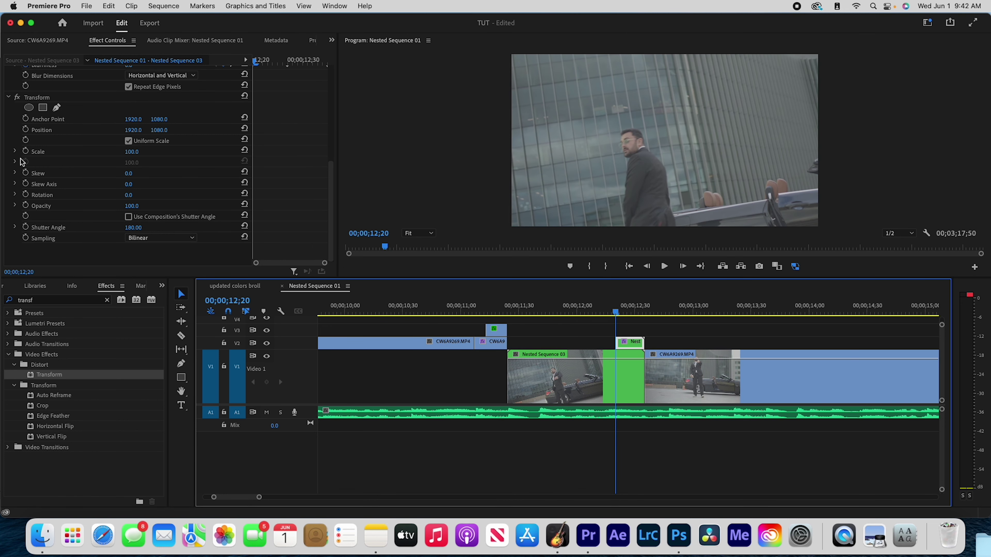
left_click(25, 130)
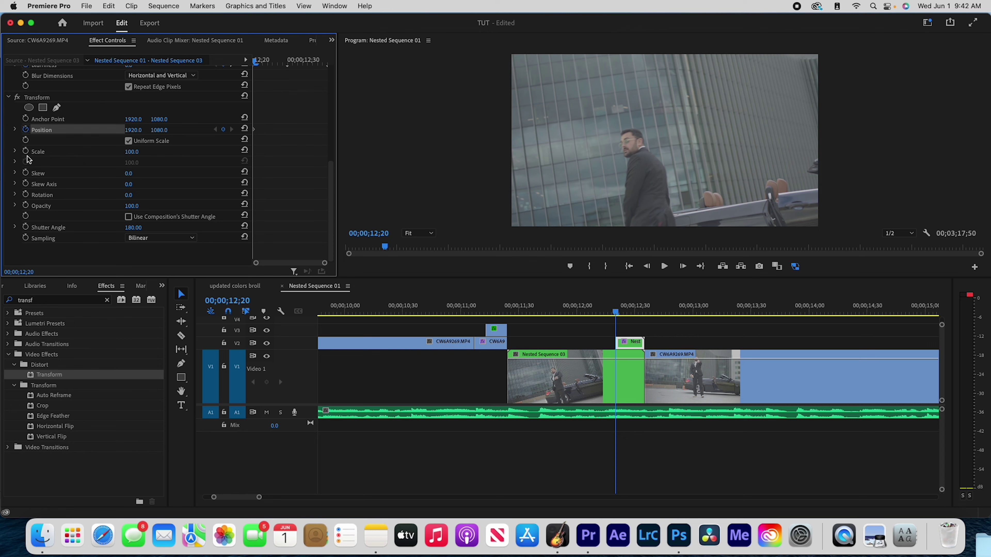
left_click(26, 152)
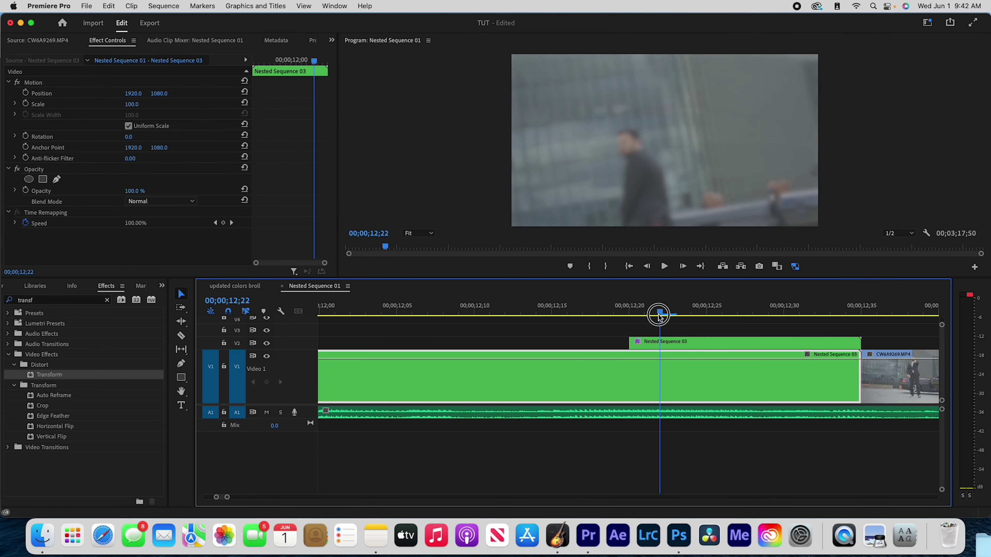
- At 00;00;12;27, keyframe the V2 segment's Transform Scale to 171.0 and Position to 2588.0, 789.0, and preview the move
left_click_drag(659, 317, 736, 308)
left_click(736, 347)
left_click_drag(131, 157, 249, 135)
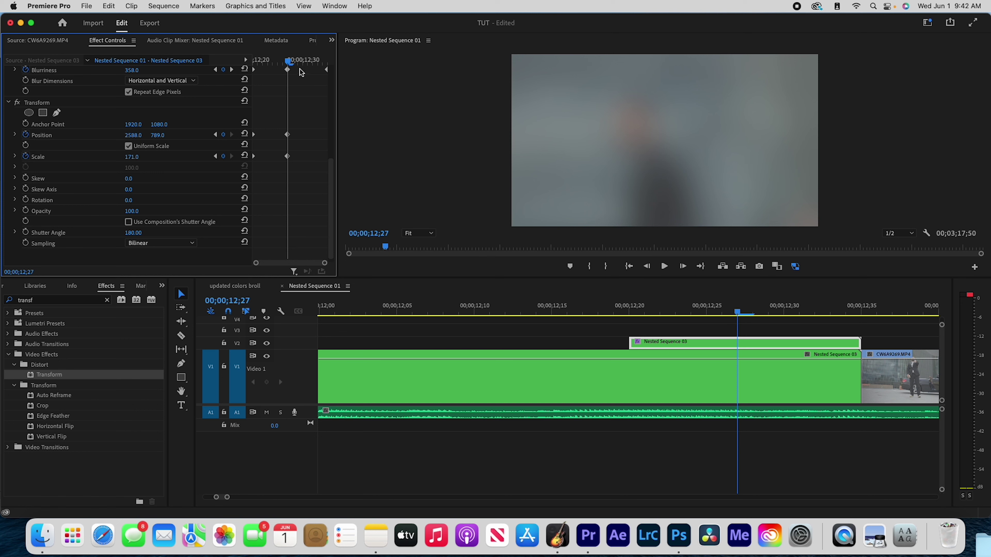
left_click_drag(715, 312, 503, 345)
key("space")
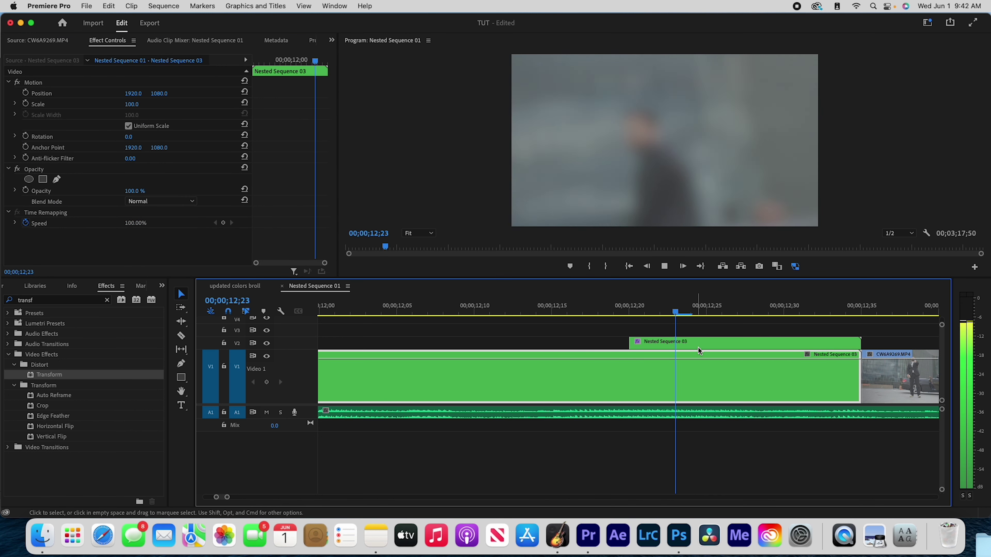
key("space")
- Return the V2 segment's Transform Position to 1920.0, 1080.0 and Scale to 100.0 with keyframes at its end, and preview the result
left_click(535, 307)
left_click_drag(319, 126, 326, 157)
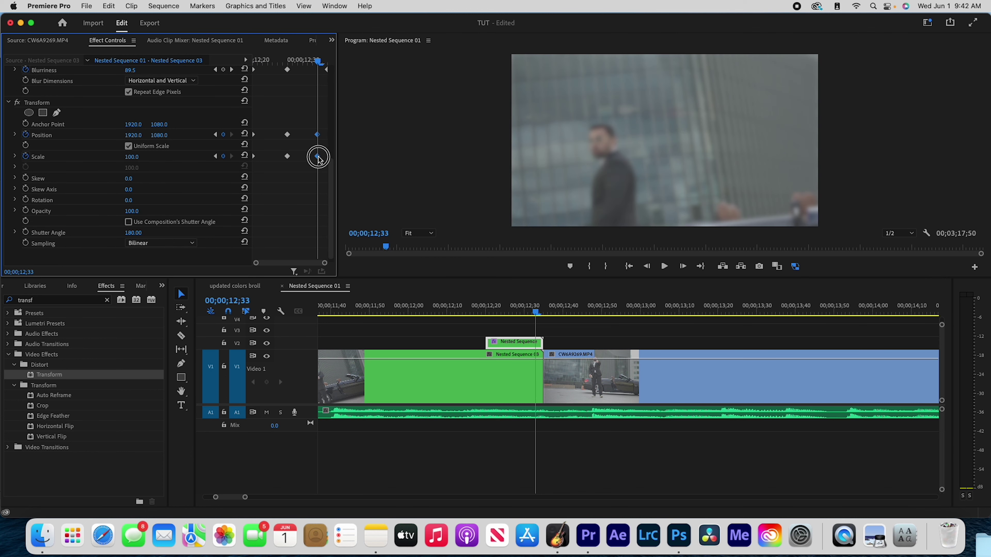
left_click(416, 309)
left_click(422, 368)
key("space")
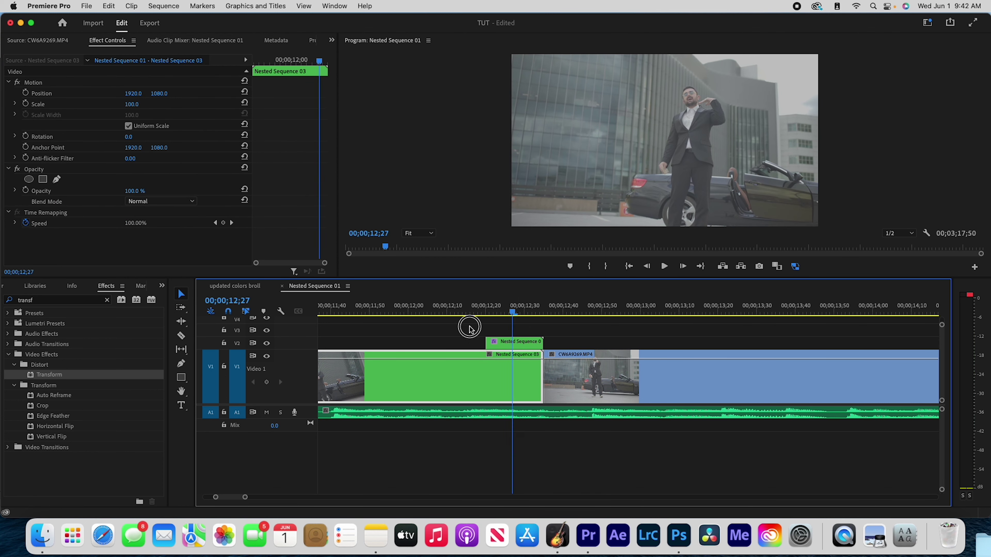
- Try extra Transform Position and Scale keyframes at 00;00;12;31 that shift the V2 segment's picture sideways to the left, and preview them
left_click(512, 342)
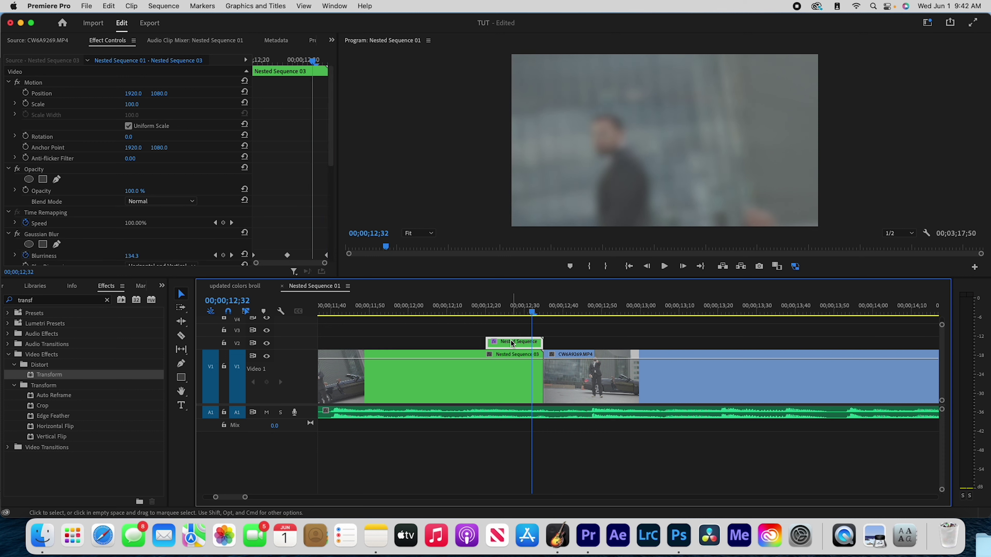
scroll(136, 191, "down", 5)
left_click_drag(312, 61, 264, 89)
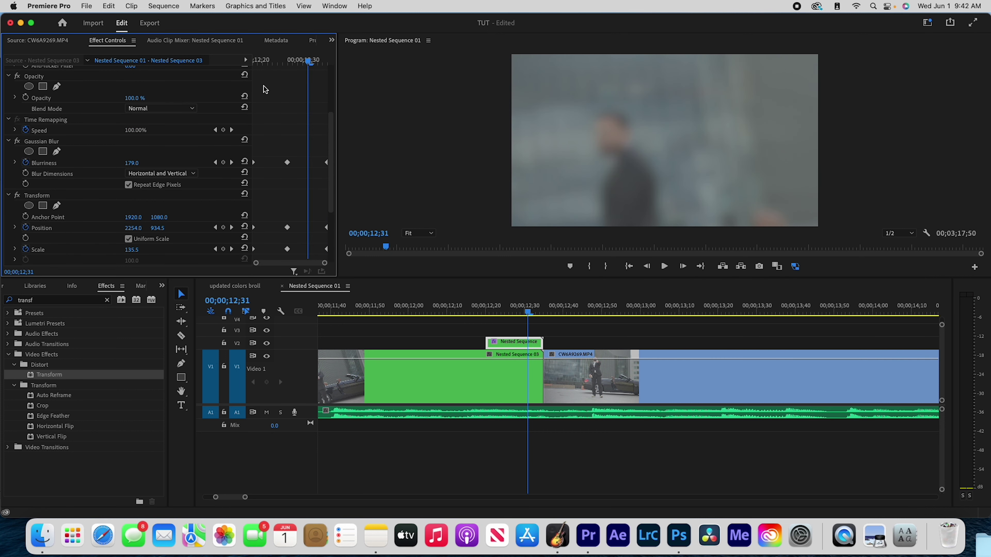
left_click_drag(136, 233, 16, 228)
left_click(401, 374)
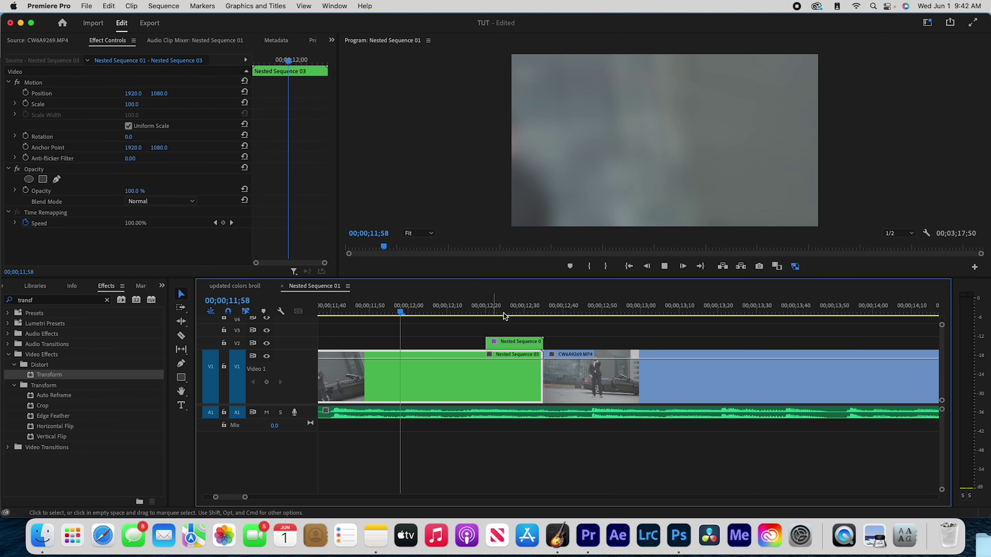
left_click(402, 308)
key("space")
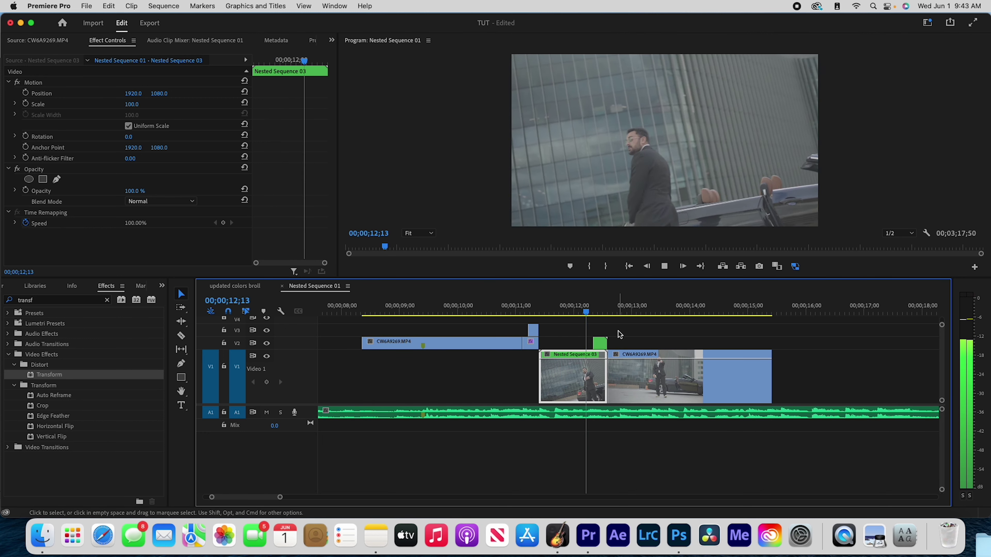
key("space")
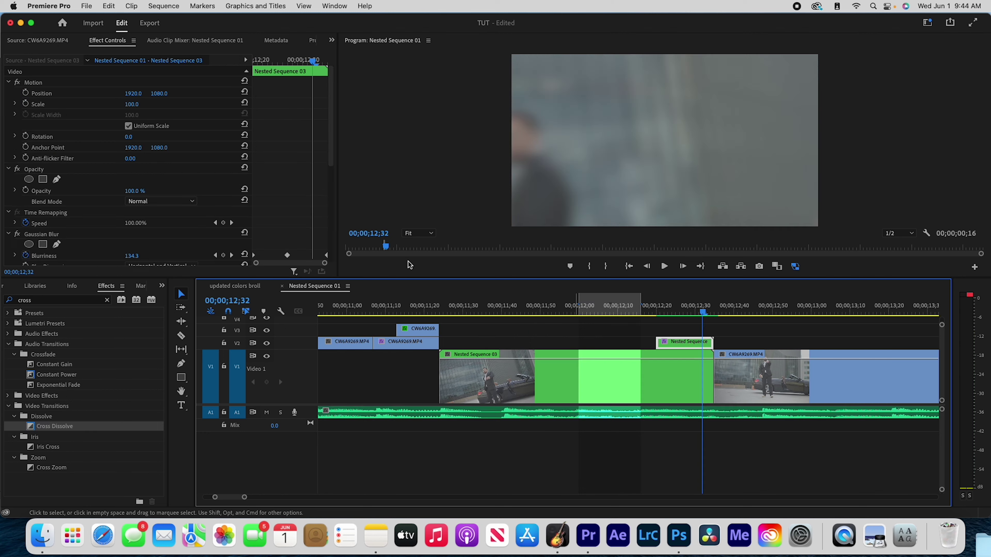
- Delete the V2 segment's Transform Position and Scale keyframes after 00;00;12;27 and its closing Blurriness keyframe
scroll(31, 214, "down", 8)
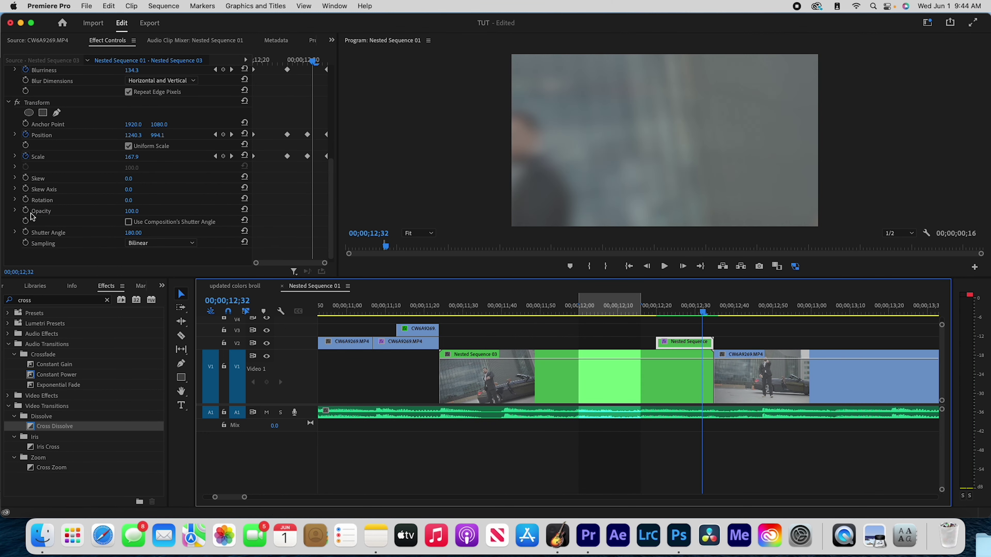
left_click(303, 133)
mouse_move(696, 306)
left_mouse_down()
mouse_move(641, 306)
mouse_move(730, 304)
mouse_move(700, 306)
left_mouse_up()
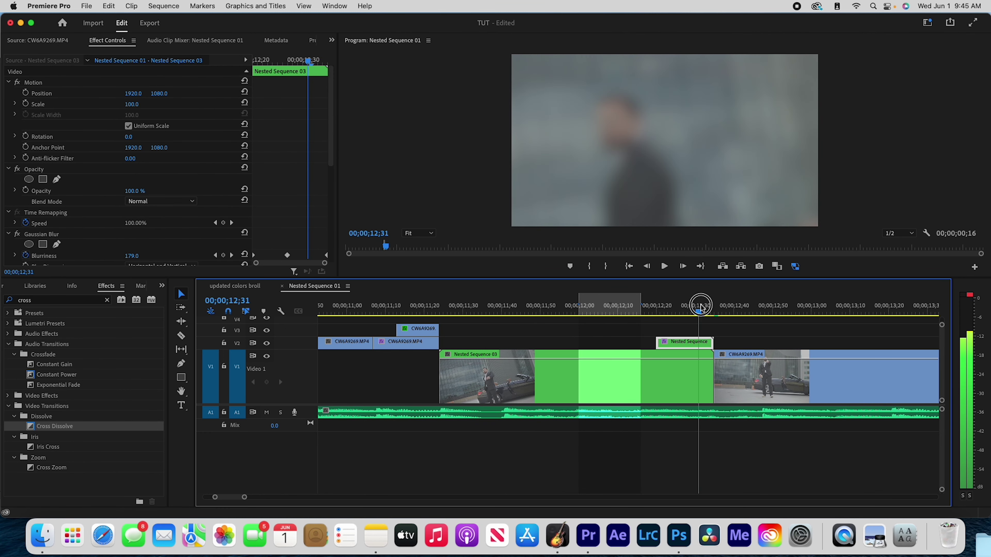
scroll(314, 218, "down", 8)
left_click(328, 69)
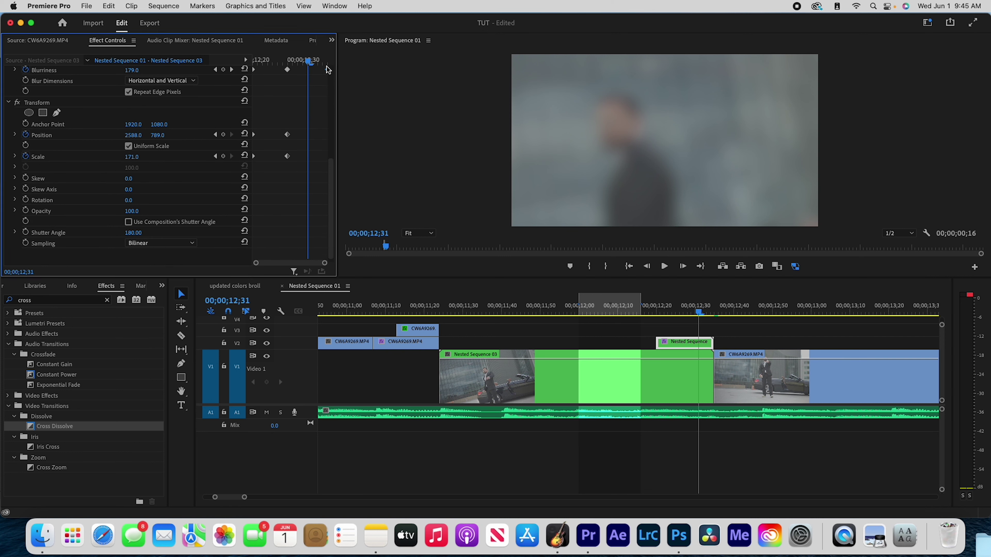
scroll(166, 195, "up", 4)
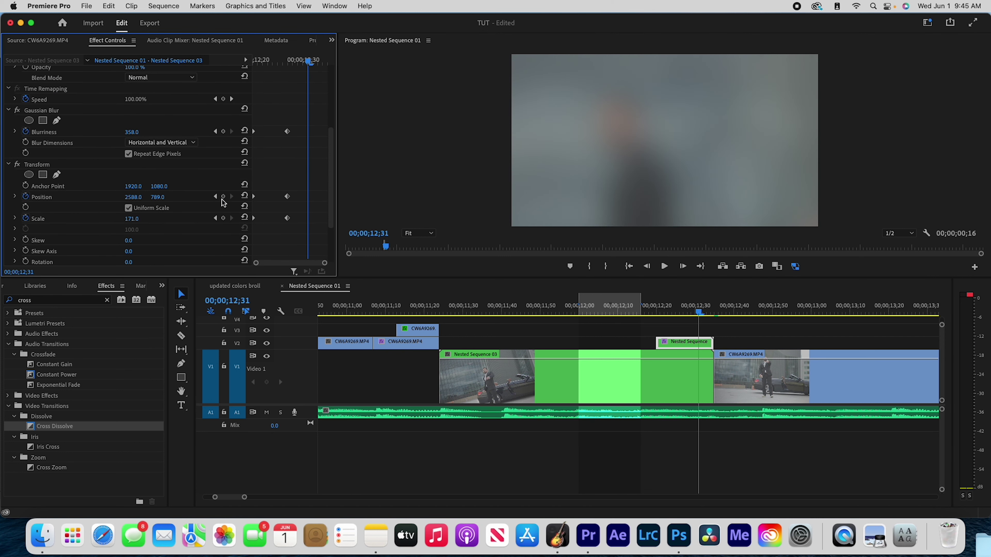
- Reset the V2 segment's Transform Scale to 100.0 and Position to 1920.0, 1080.0, placing the closing keyframes at the segment's end
left_click(244, 218)
left_click(245, 196)
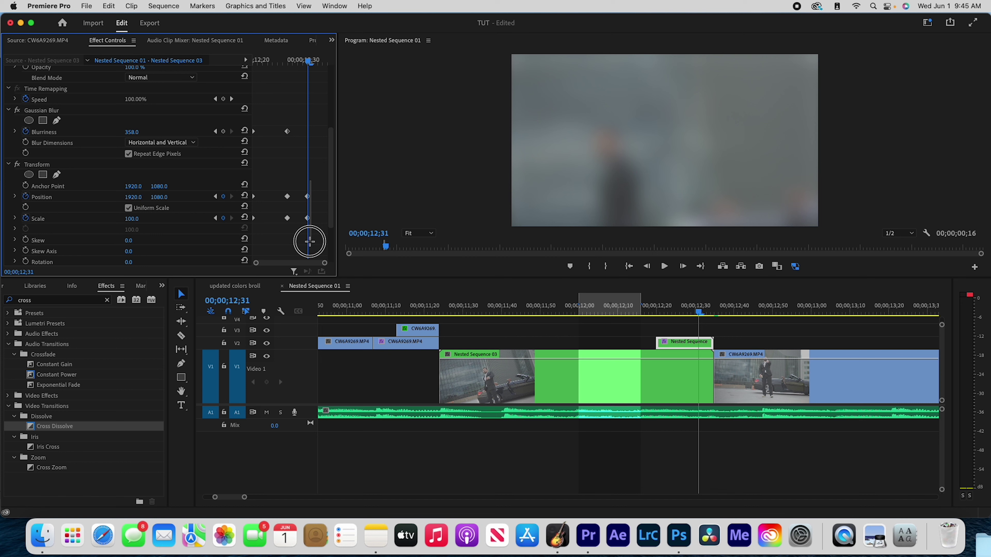
left_click_drag(307, 219, 327, 219)
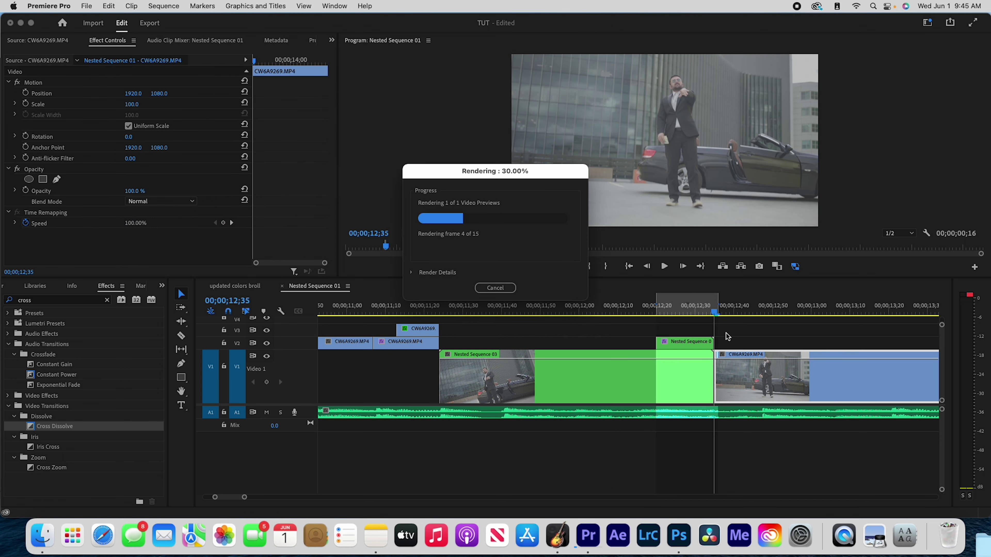
- Play back the passage from the nested clip through the blur-and-zoom transition several times to examine its motion
left_click(576, 309)
key("space")
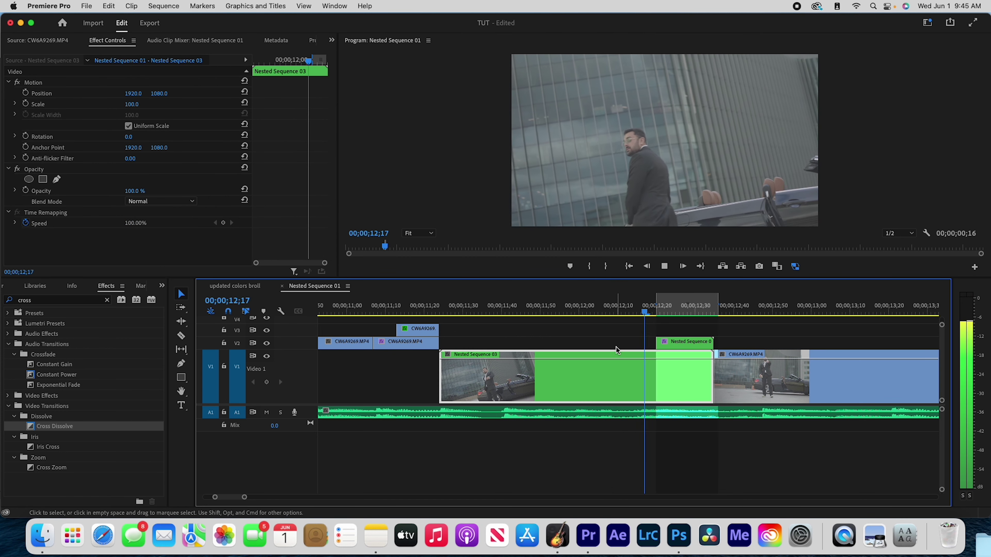
key("space")
key("equal")
key("minus")
key("equal")
key("minus")
key("minus")
left_click(527, 304)
left_click_drag(527, 306, 487, 308)
key("space")
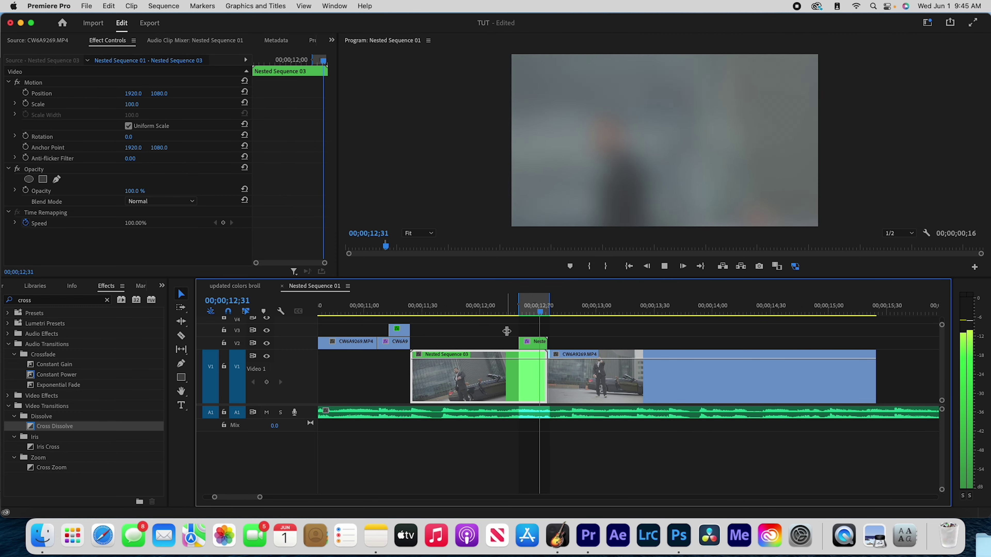
key("space")
left_click_drag(632, 310, 452, 312)
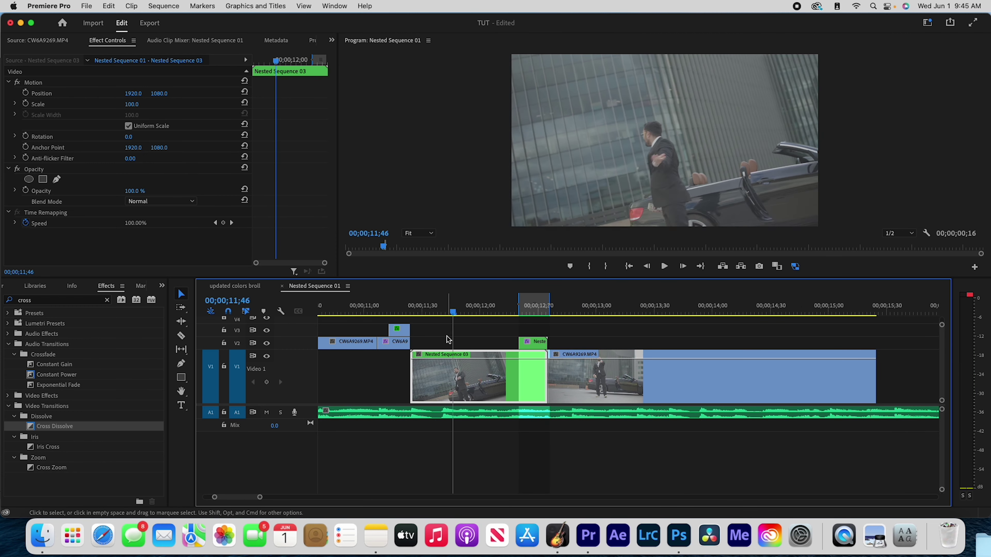
key("space")
key("space")
key("minus")
key("equal")
key("equal")
mouse_move(468, 310)
left_mouse_down()
mouse_move(412, 315)
mouse_move(466, 317)
left_mouse_up()
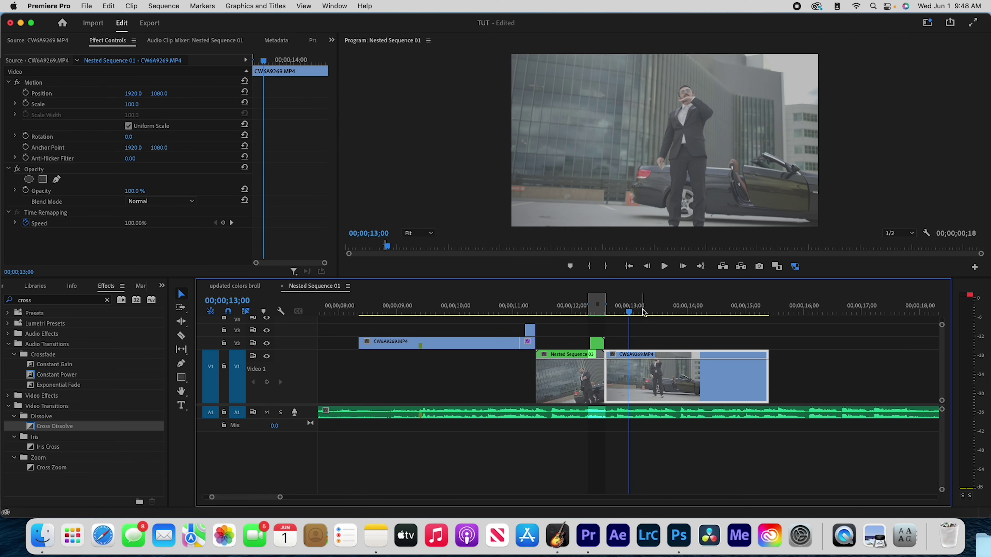
- Cut the V1 clip after the transition at 00;00;13;21 in time with the music and delete the remainder
left_click_drag(642, 311, 564, 342)
key("space")
key("space")
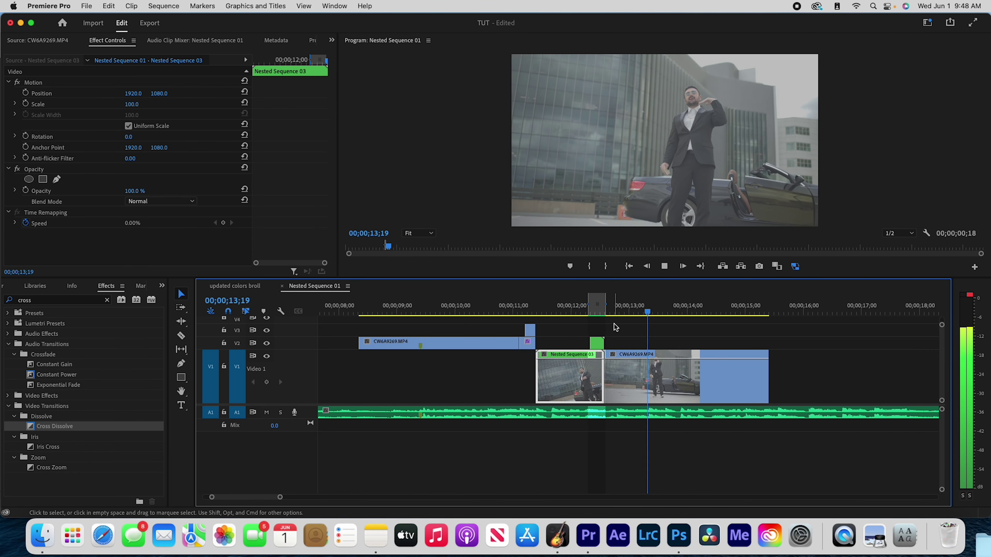
key("c")
left_click(649, 377)
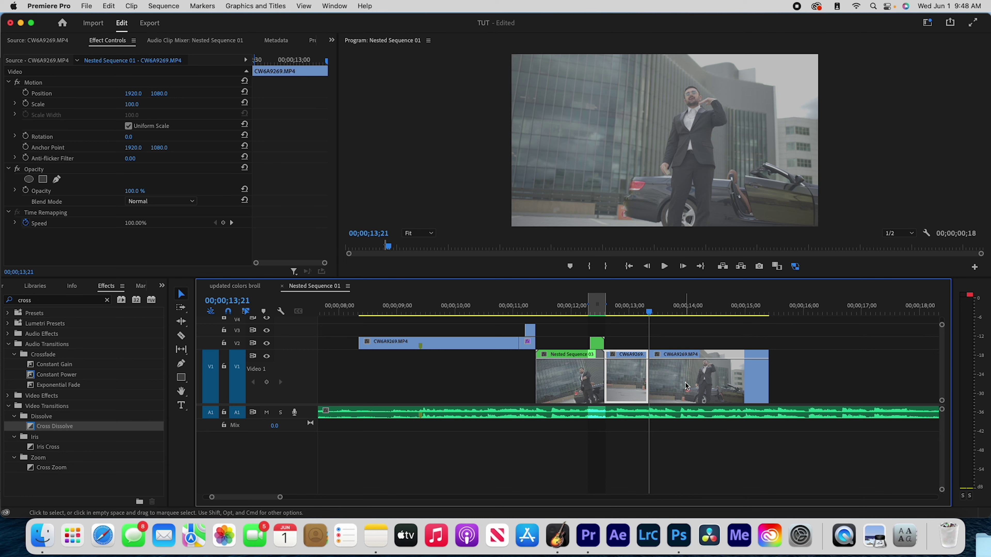
left_click(685, 383)
key("BackSpace")
- Start Motion Scale and Position keyframes on the trimmed V1 clip at its first frame, 00;00;12;35
key("equal")
key("equal")
left_click_drag(524, 311, 451, 371)
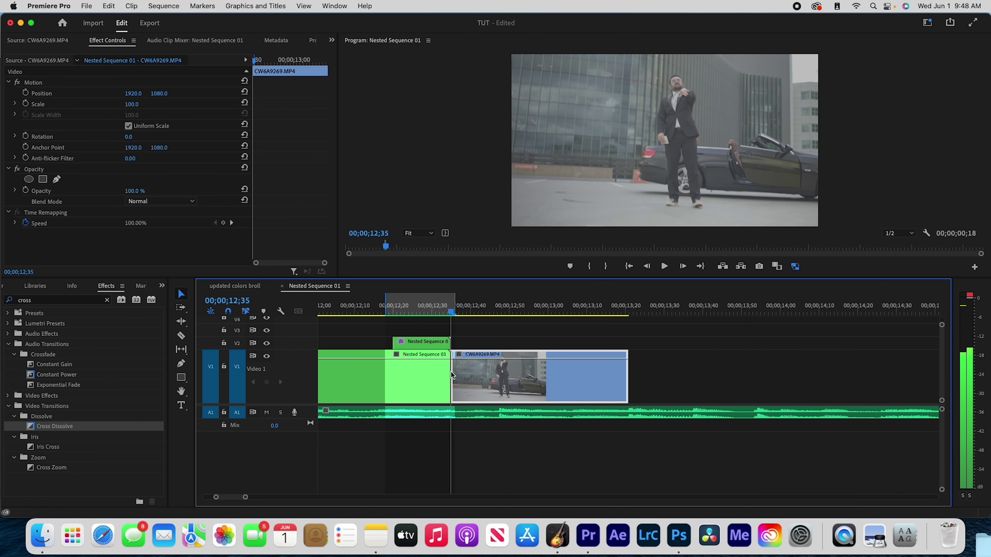
left_click(25, 104)
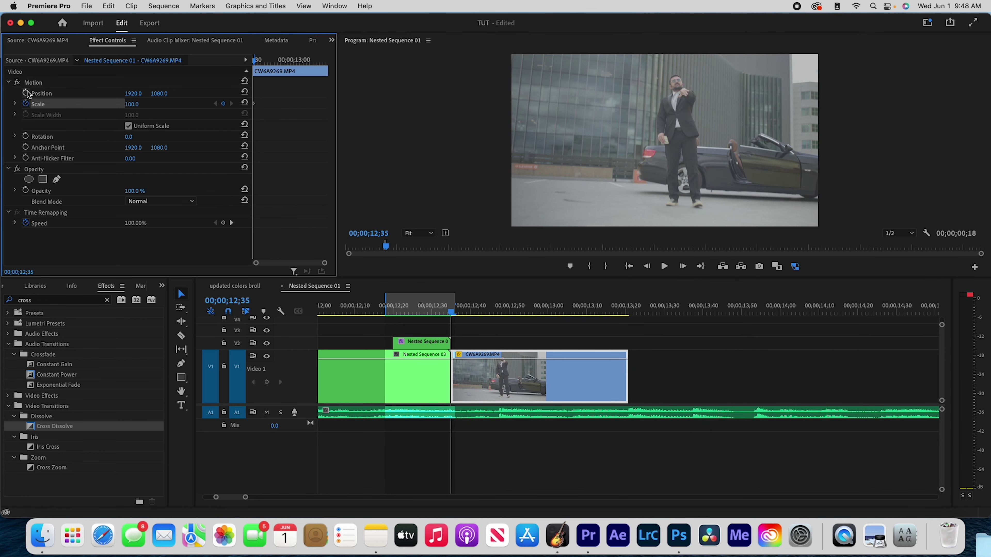
left_click(26, 93)
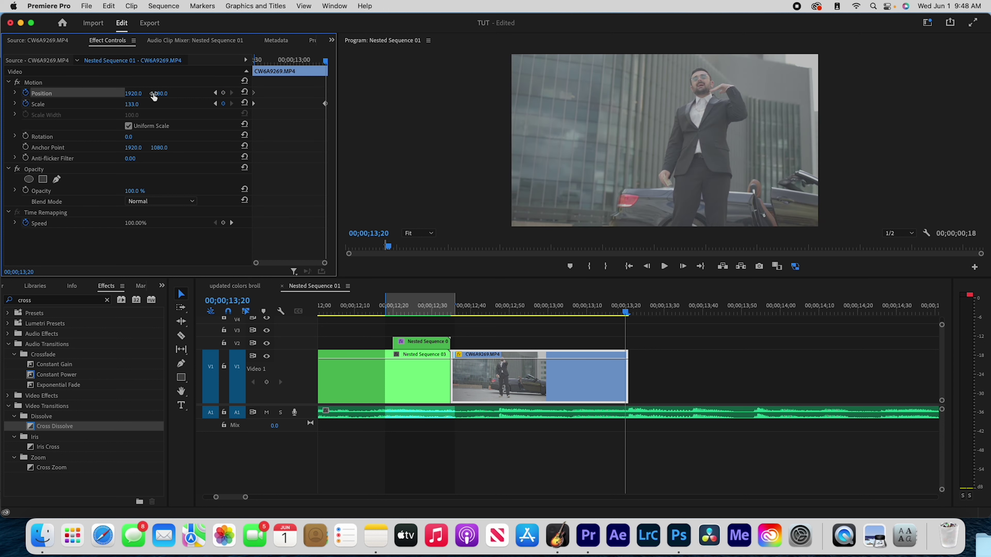
- Keyframe the trimmed V1 clip's Scale to 133.0 and shift its picture downward at the clip's end, and play back the zoom
left_click_drag(156, 96, 211, 95)
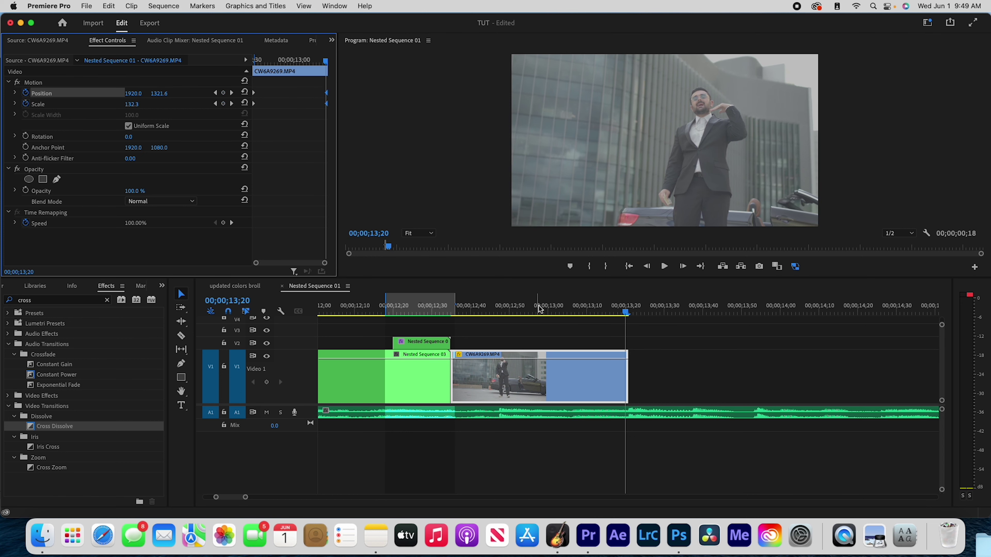
left_click_drag(544, 311, 321, 311)
key("space")
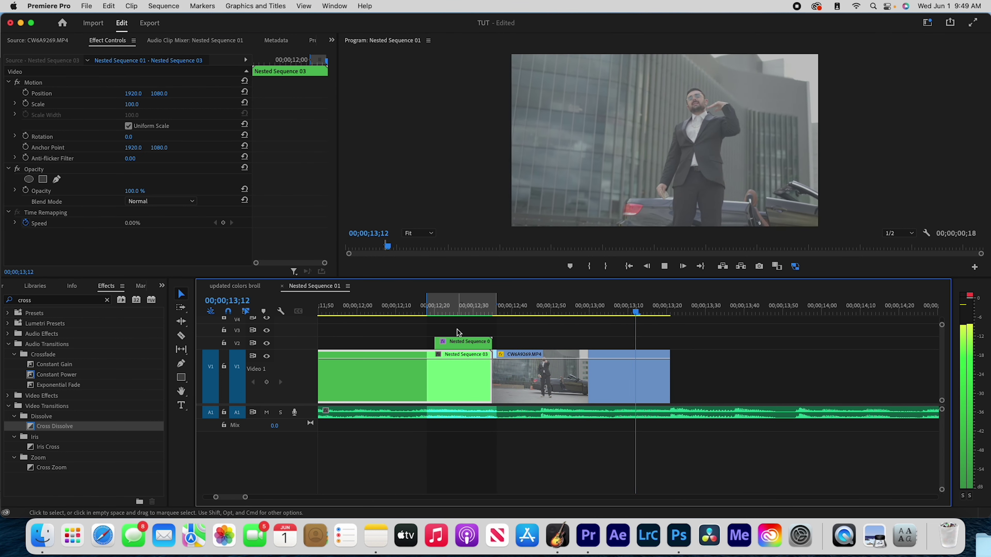
- Apply the Levels effect to the short Nested Sequence 03 duplicate on V2
key("space")
key("minus")
key("equal")
key("minus")
left_click(514, 346)
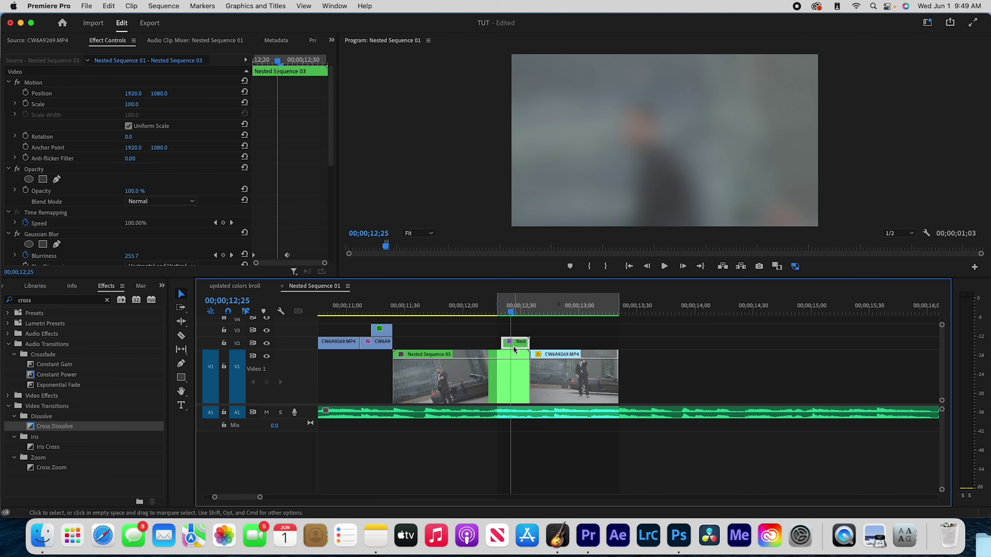
left_click(107, 300)
type("levels")
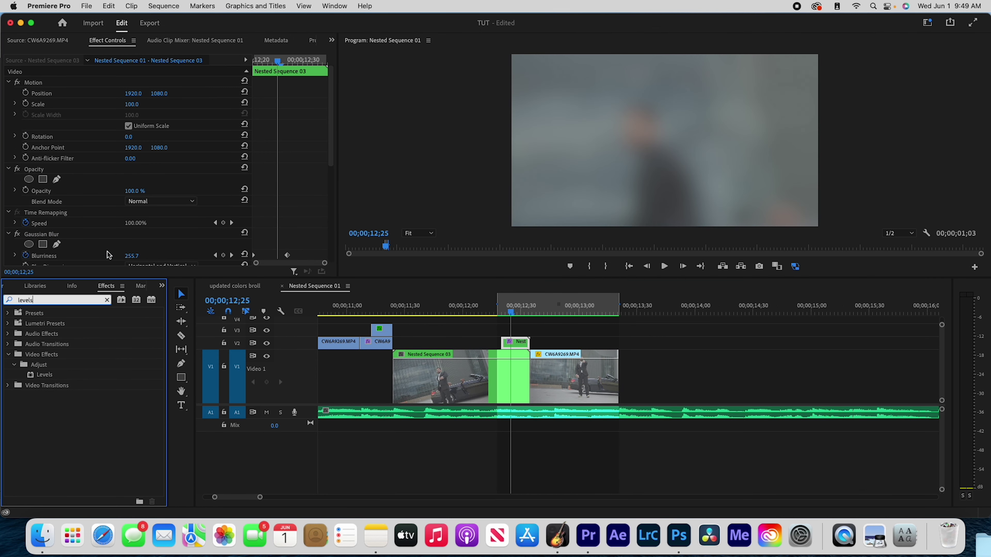
left_click_drag(115, 377, 510, 350)
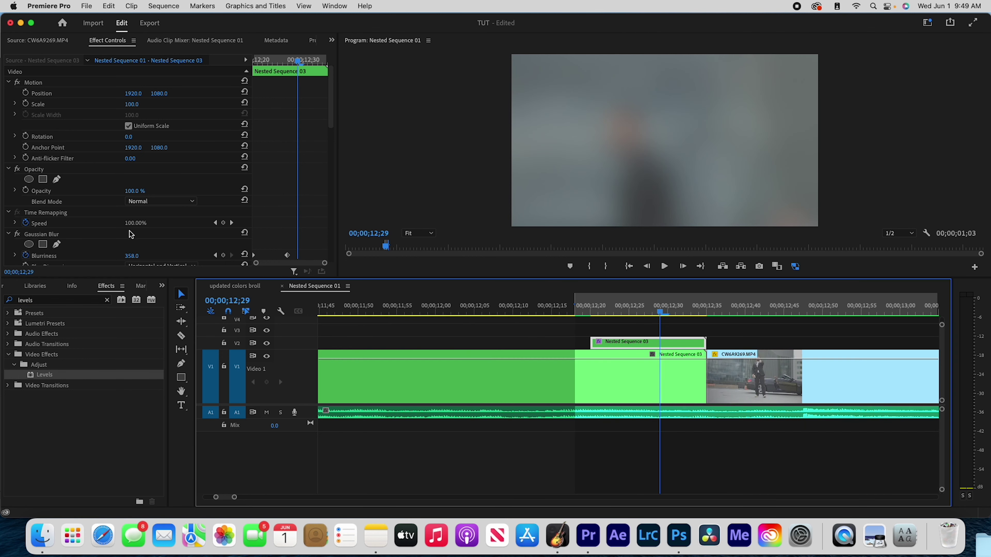
- Keyframe the V2 duplicate's Levels (RGB) White Input Level at 98 on 00;00;12;29 and 255 on 00;00;12;31
scroll(128, 229, "down", 5)
scroll(133, 178, "down", 3)
left_click(26, 190)
mouse_move(129, 188)
left_mouse_down()
mouse_move(39, 188)
mouse_move(139, 188)
left_mouse_up()
key("Right")
key("Right")
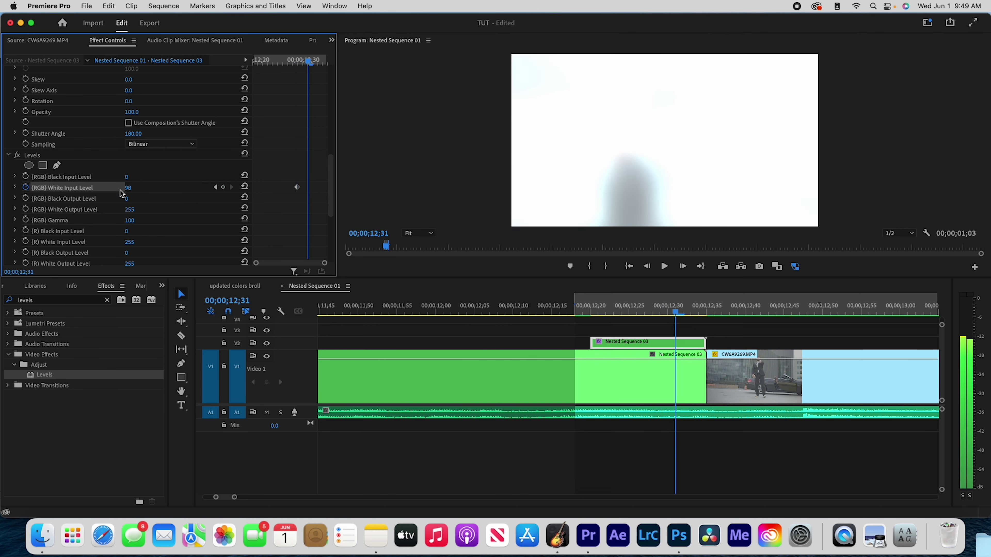
left_click(128, 187)
type("255")
key("Return")
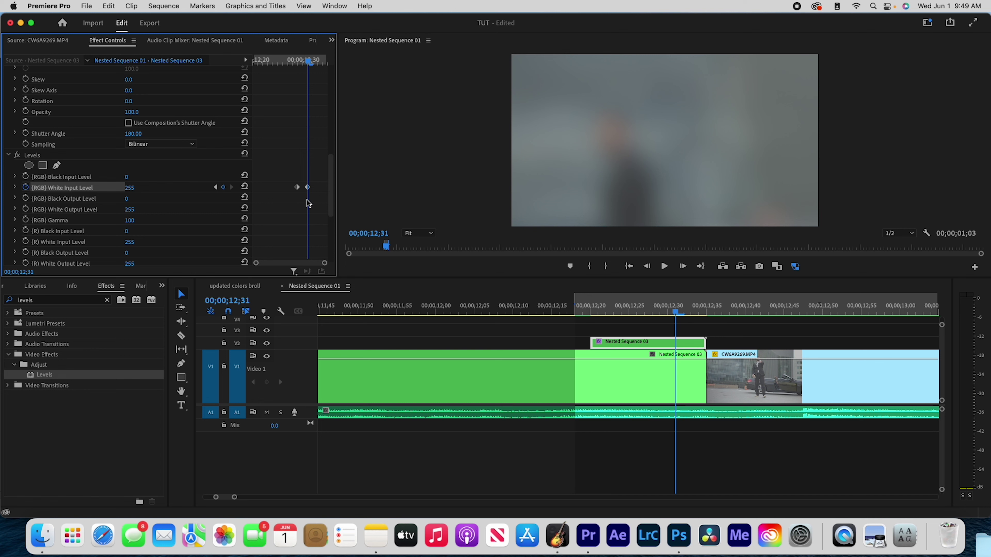
- Keyframe the V2 duplicate's White Input Level at 106 on 00;00;12;33 and add another keyframe on its last frame
key("Right")
key("Right")
left_click_drag(129, 188, 30, 188)
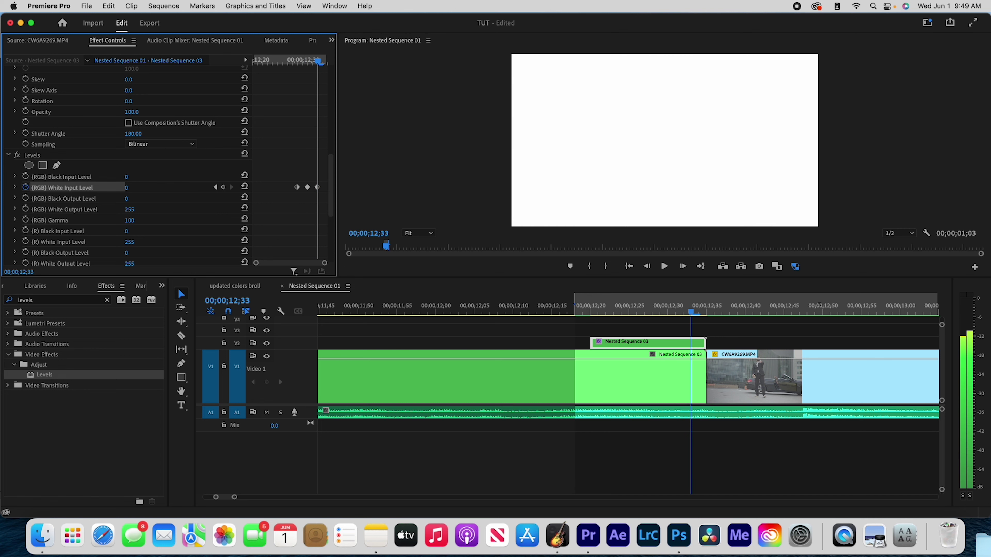
left_click_drag(138, 188, 168, 188)
key("Right")
key("Right")
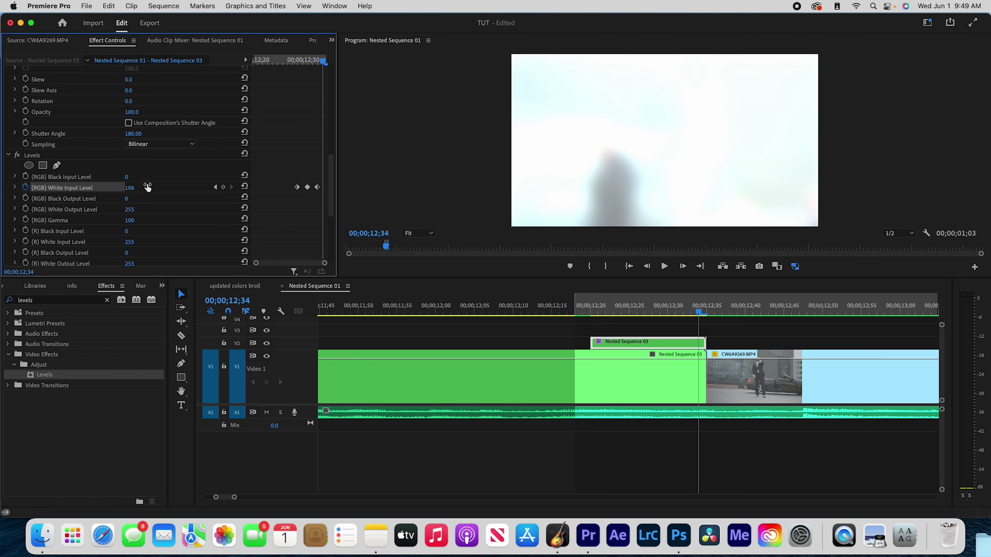
left_click(686, 343)
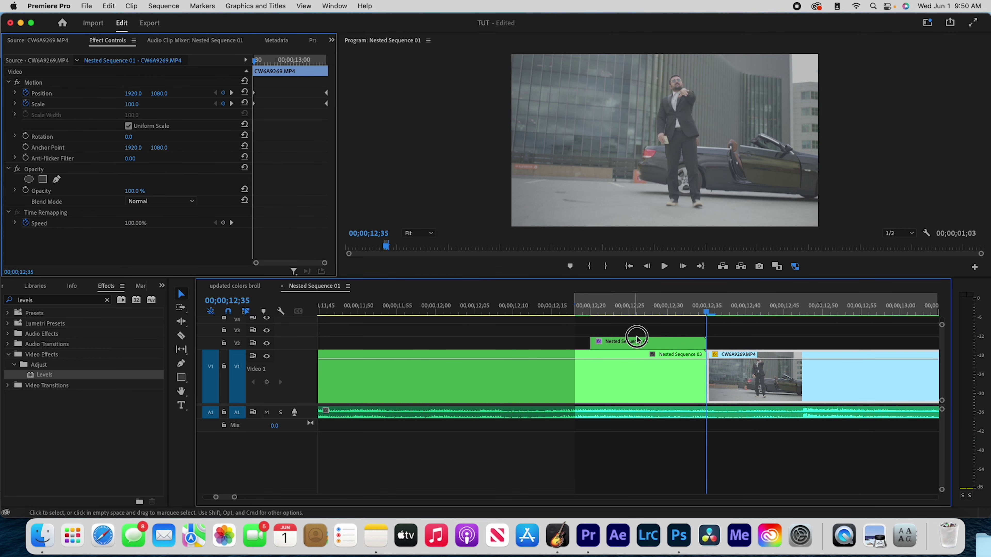
- Move the nested duplicate up to V3 and add a White Input Level keyframe on its first frame, 00;00;12;20
left_click_drag(637, 340, 637, 329)
scroll(284, 210, "down", 12)
scroll(263, 214, "up", 4)
key("shift+Up")
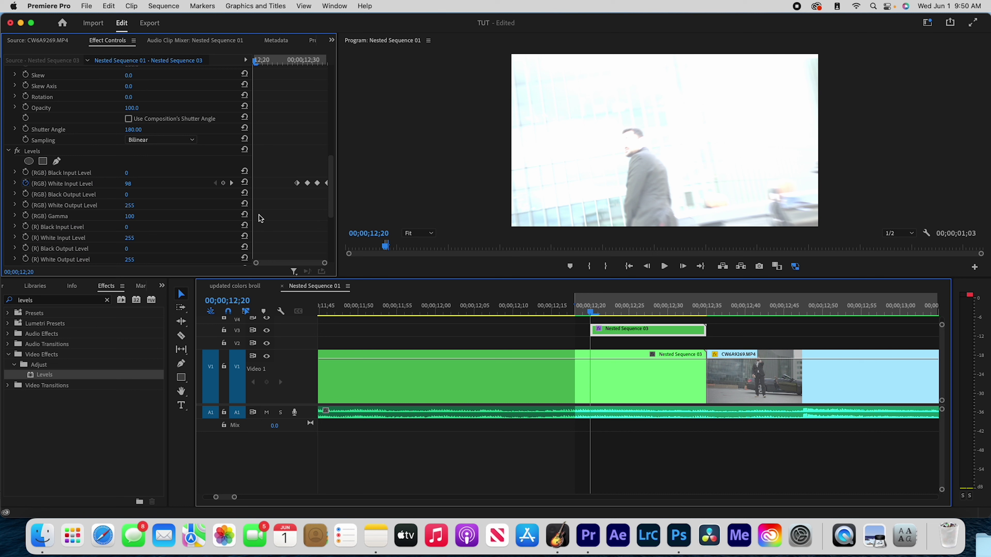
left_click(223, 182)
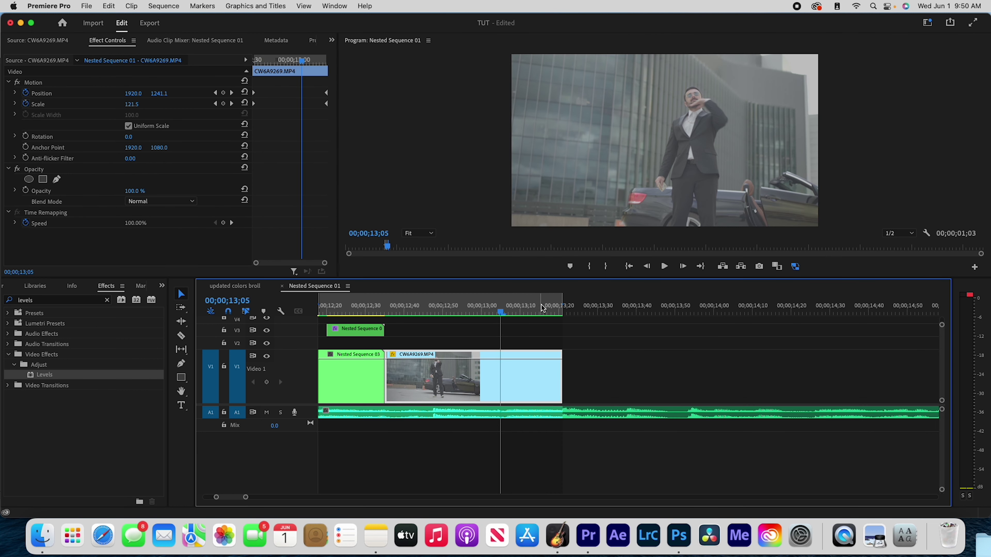
- Play back the flashing transition and render the section between the In and Out points
key("minus")
left_click(459, 309)
key("space")
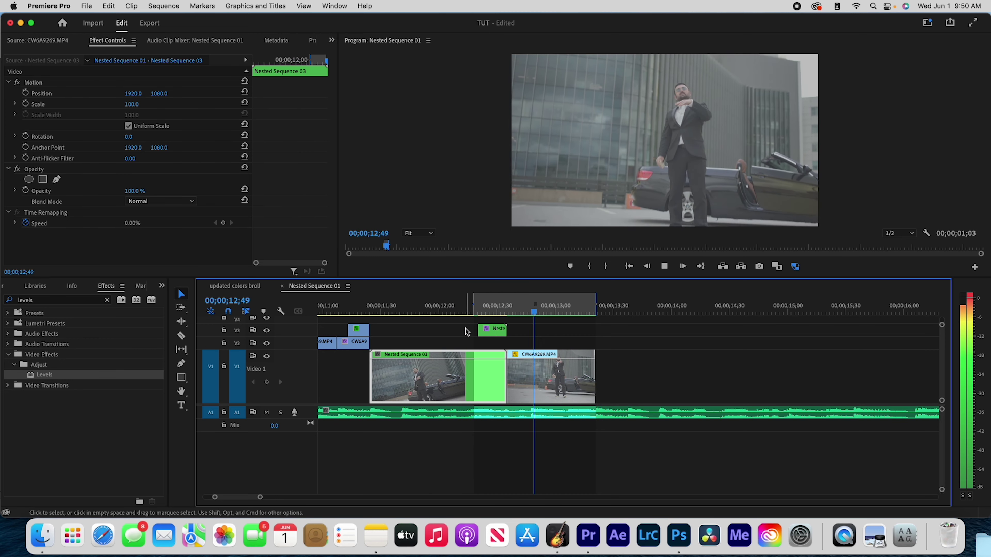
key("space")
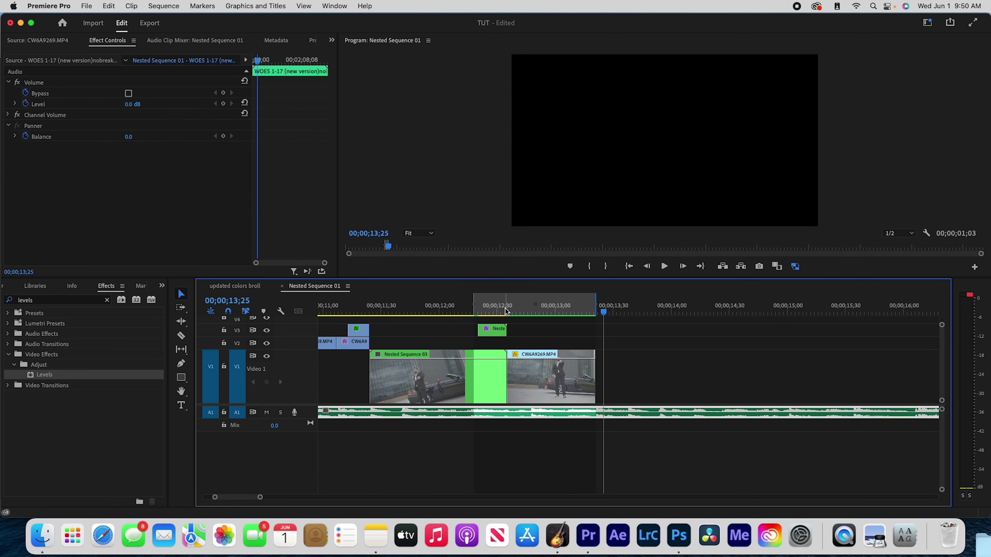
left_click(176, 7)
left_click(175, 47)
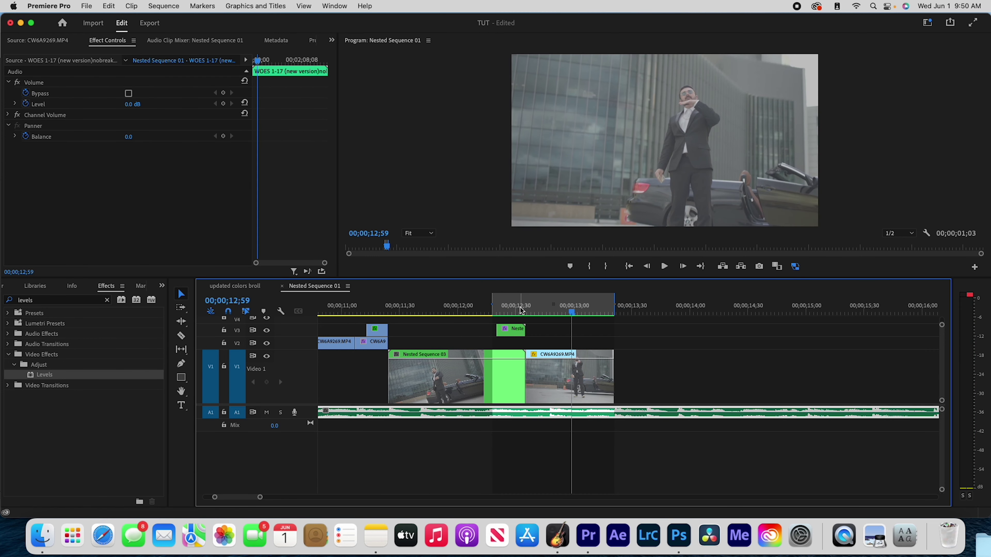
- Play back the rendered passage repeatedly to examine the flashes through the transition
left_click_drag(507, 314, 452, 317)
key("space")
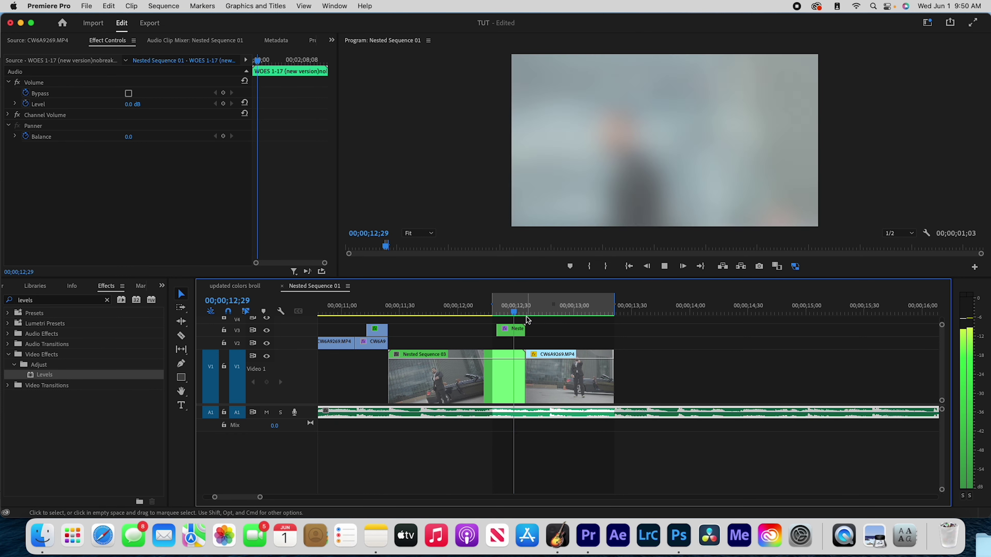
left_click(529, 309)
left_click_drag(527, 306, 413, 326)
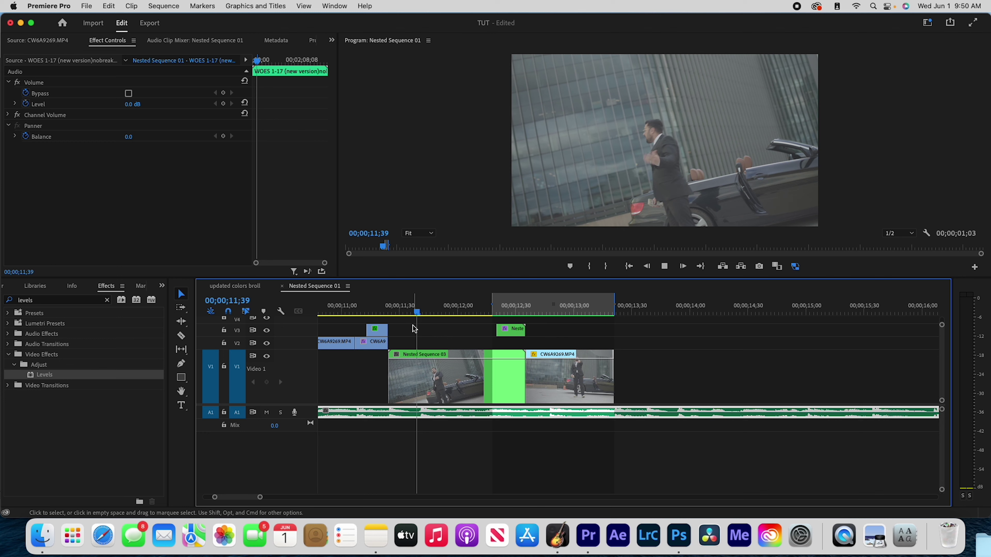
key("space")
key("space")
mouse_move(508, 316)
left_mouse_down()
mouse_move(453, 334)
mouse_move(524, 313)
left_mouse_up()
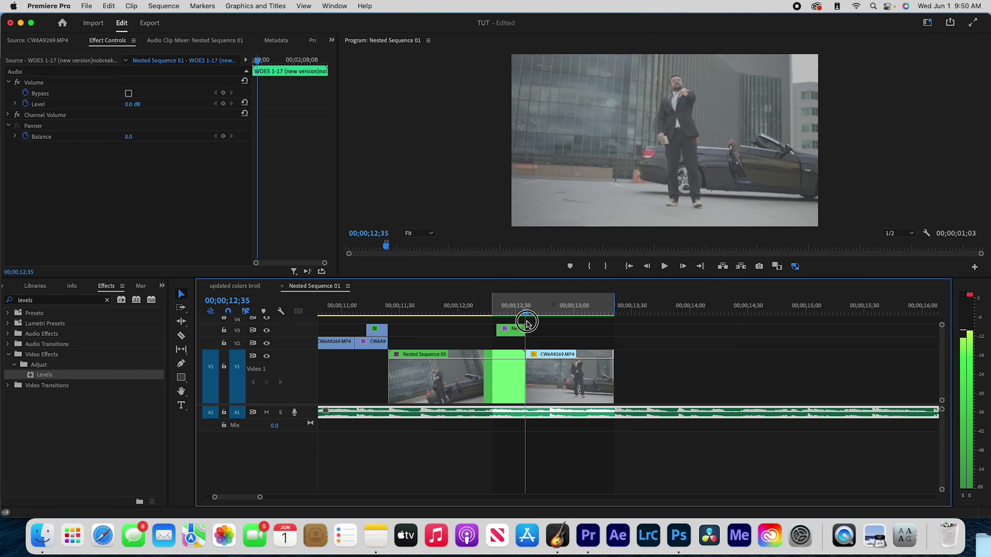
- Apply Levels to the V1 clip after the transition and start White Input Level keyframes at 84 on 00;00;12;35
left_click(539, 382)
left_click_drag(88, 375, 570, 378)
scroll(87, 215, "down", 3)
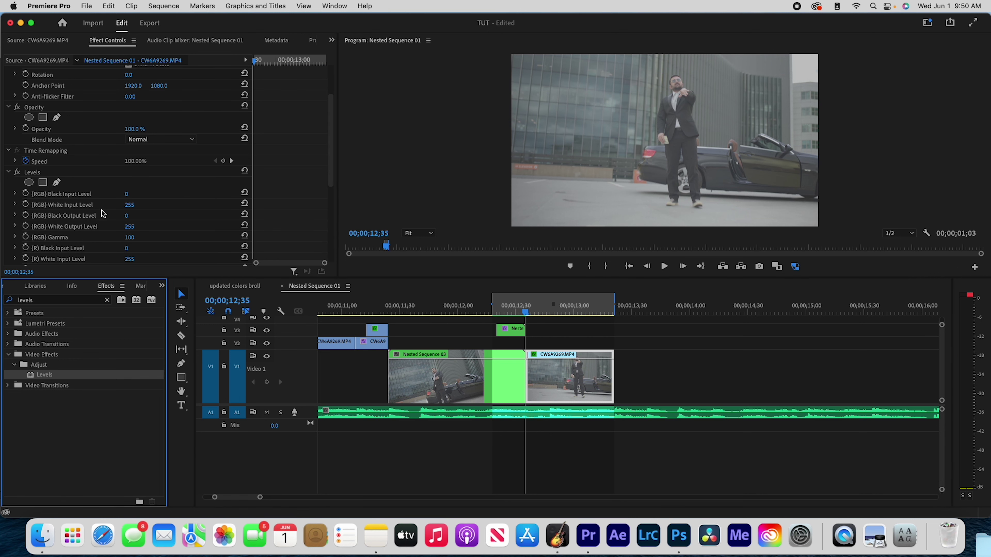
left_click_drag(137, 205, 75, 205)
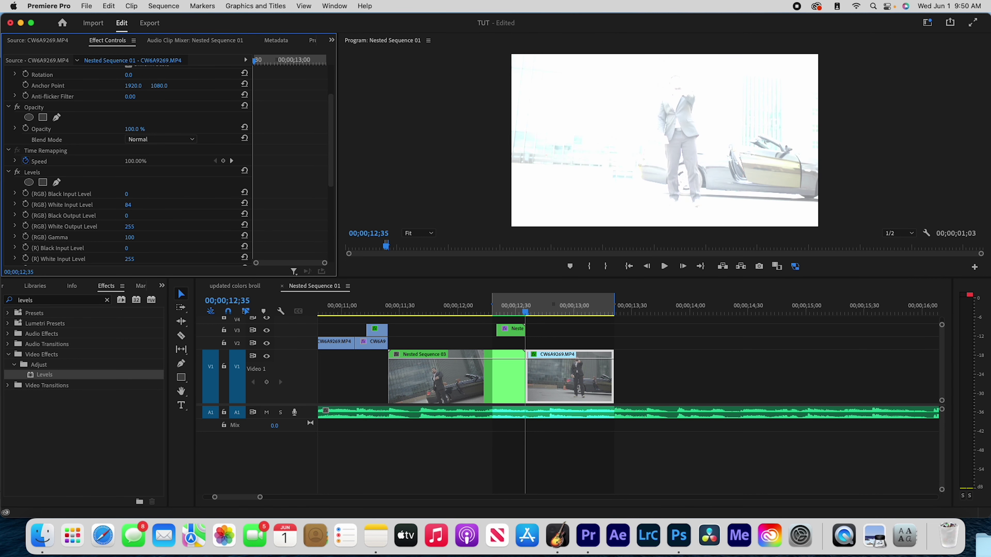
left_click(48, 206)
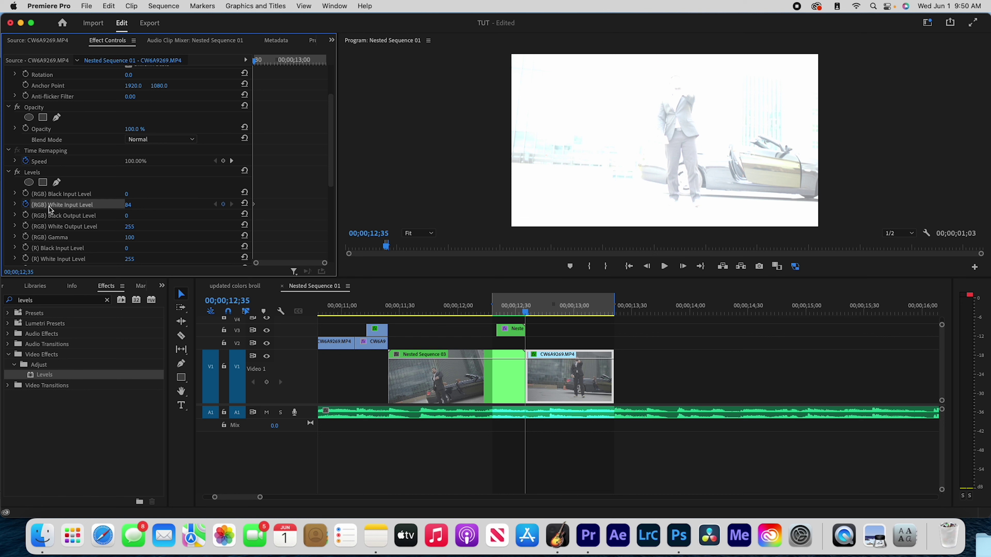
- Reset the V1 clip's White Input Level to its default at 00;00;12;43 and play back the opening flash
key("space")
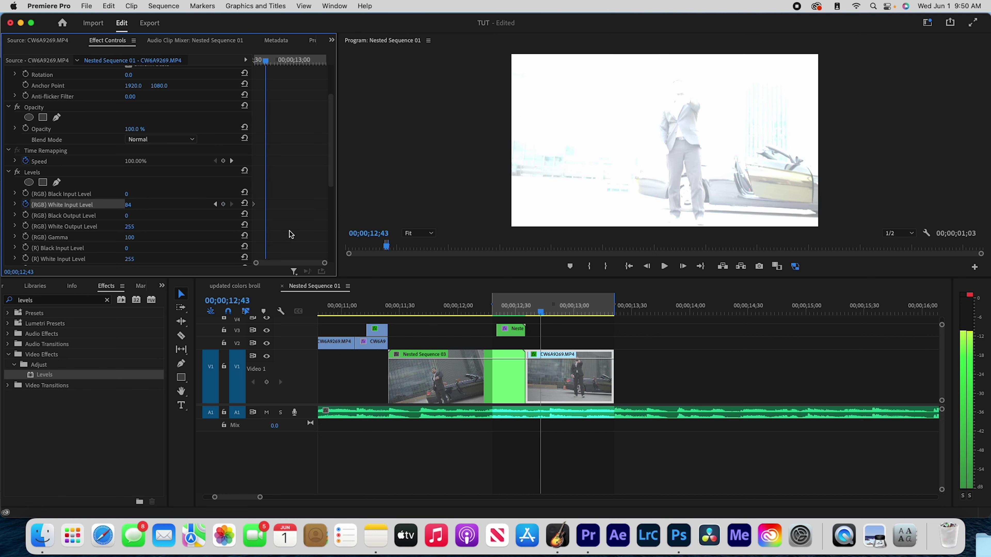
left_click(247, 204)
left_click_drag(542, 311, 511, 312)
key("space")
- Play back the nested clip into the flash and render the In to Out section again
left_click(518, 309)
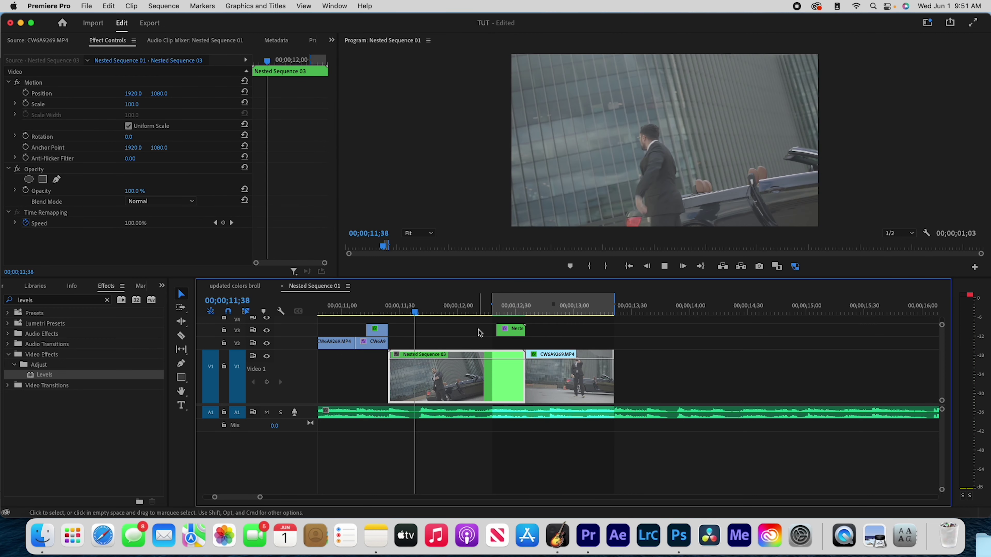
key("space")
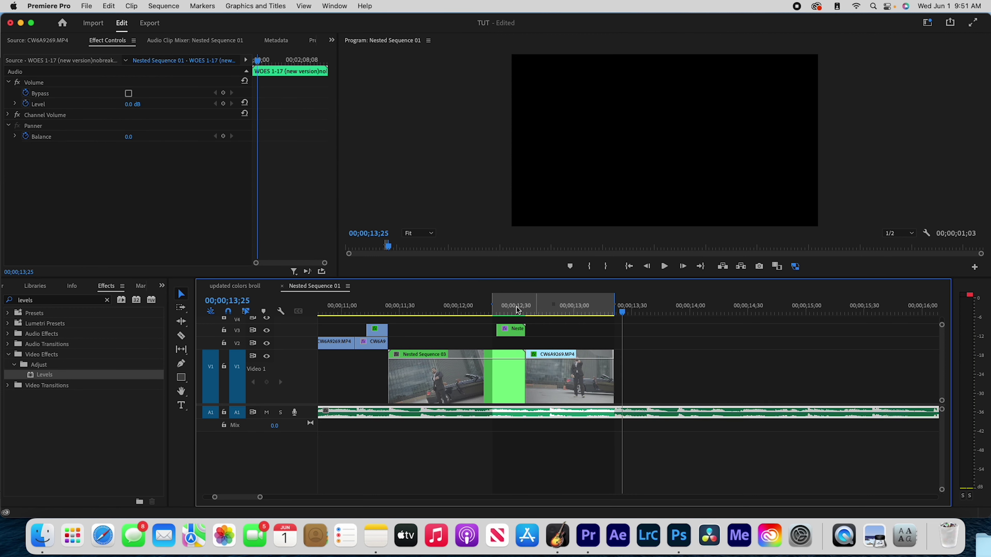
left_click(163, 6)
left_click(178, 38)
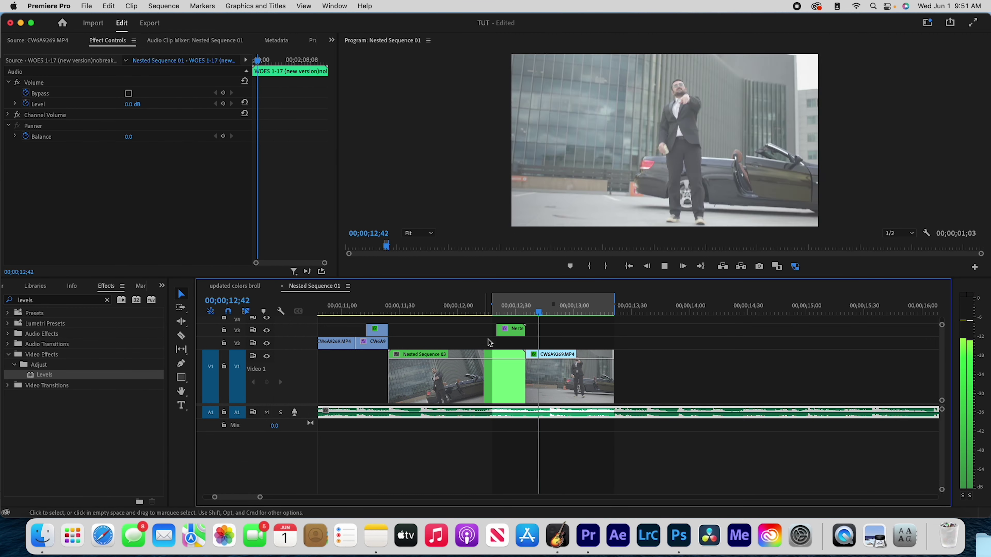
- Duplicate the V1 clip after the transition onto V2 and extend the ends of both copies
left_click(565, 364)
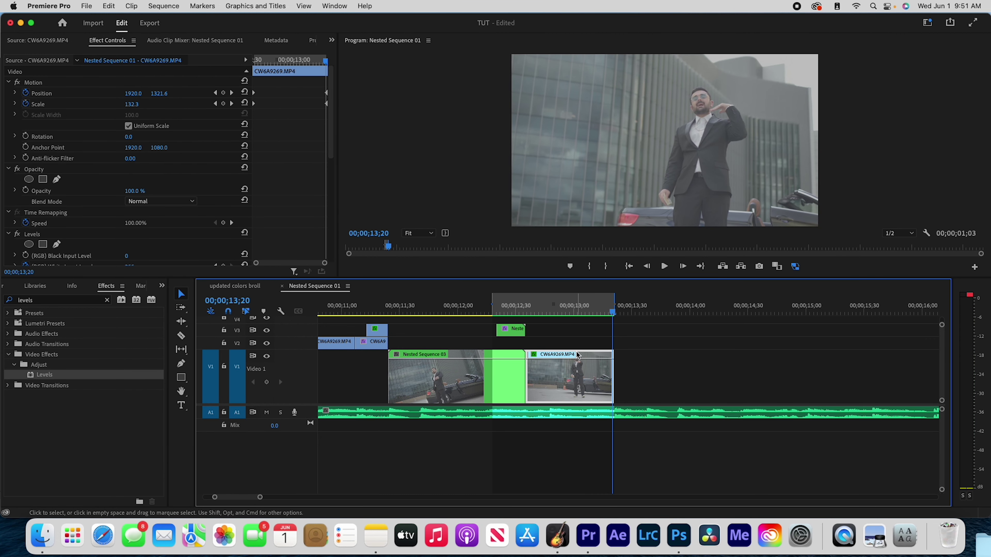
left_click_drag(576, 353, 578, 341)
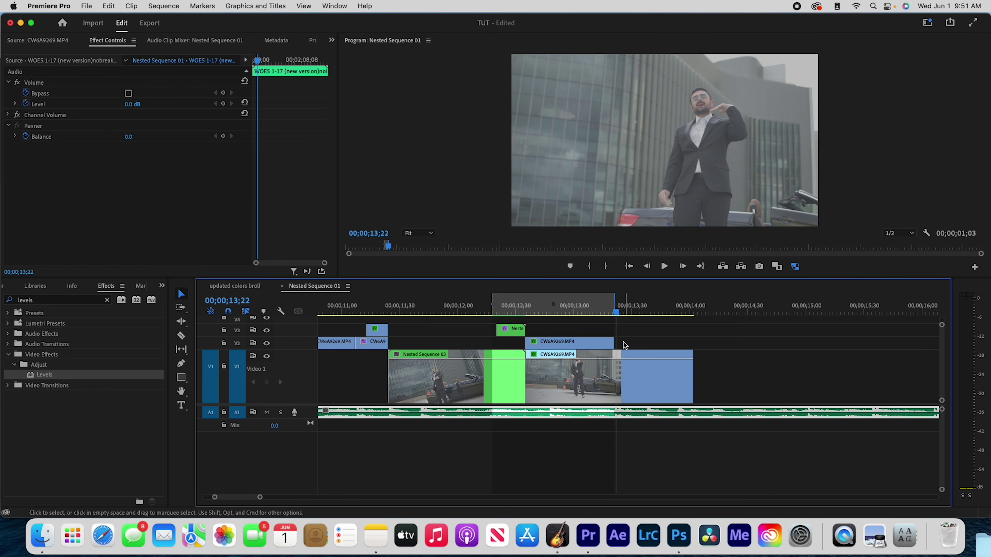
left_click_drag(615, 344, 710, 348)
- Move the V1 clip's closing Scale and Position keyframes to its extended end
left_click(655, 371)
left_click_drag(284, 86, 299, 106)
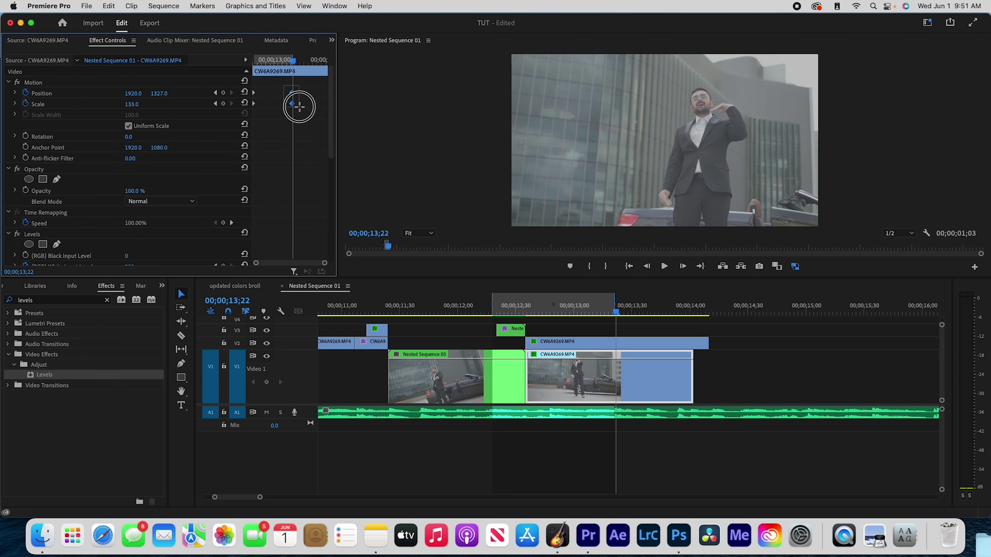
left_click(589, 343)
key("Left")
key("Left")
- Cut the V1 and V2 copies at 00;00;13;38 and delete the remainders
key("c")
left_click(647, 343)
left_click(647, 371)
left_click_drag(612, 311, 663, 380)
key("v")
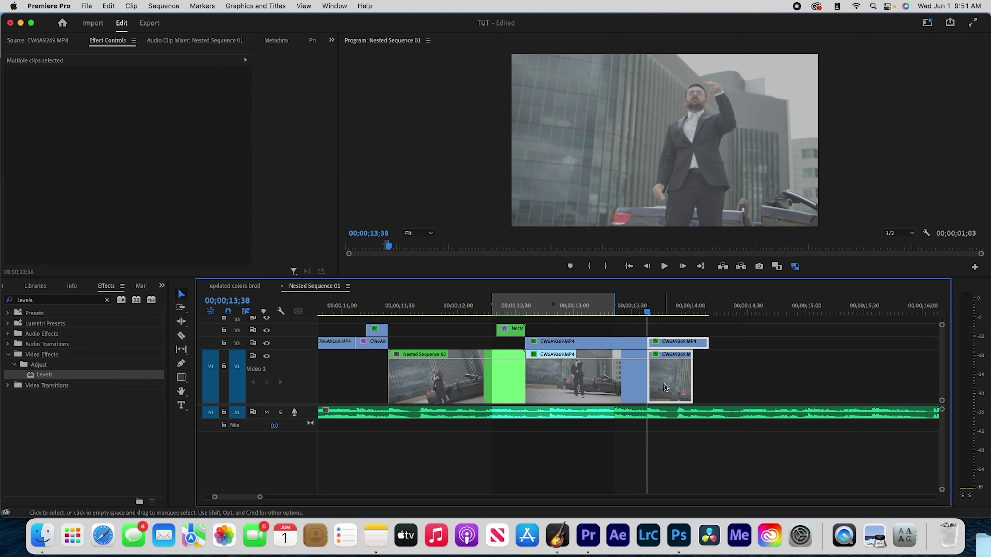
key("Delete")
- Delete the duplicate clip from V2 above the V1 clip
key("shift+Left")
key("shift+Left")
key("shift+Left")
key("shift+Left")
left_click(580, 345)
key("Delete")
- Show Time Remapping speed on the V1 clip, add a speed keyframe at 00;00;13;23 and raise the speed after it to 264%
right_click(535, 354)
left_click(628, 391)
left_click_drag(613, 314, 620, 315)
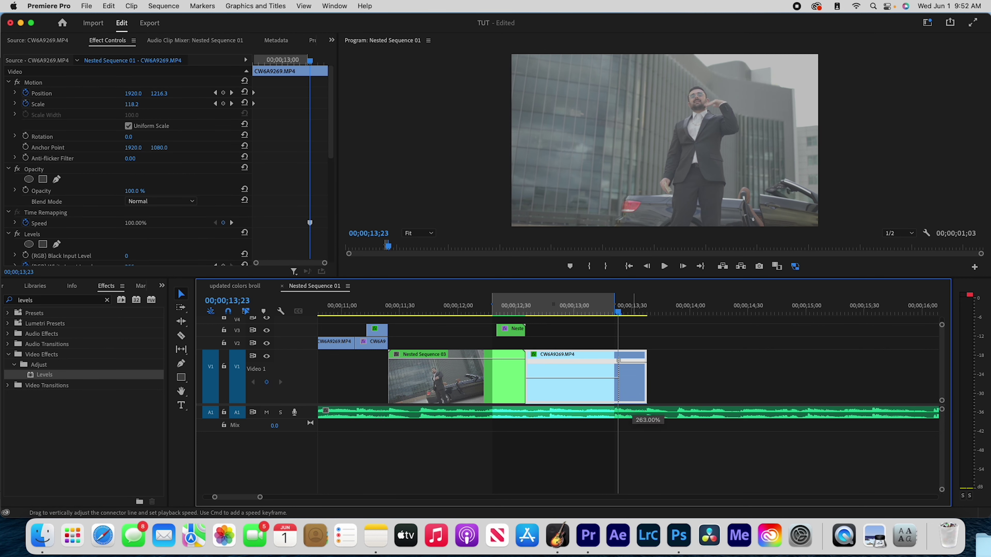
left_click_drag(632, 362, 631, 361)
- Extend the sped-up V1 clip past 00;00;13;37 and spread its speed keyframe into a gradual ramp
left_click_drag(631, 314, 647, 316)
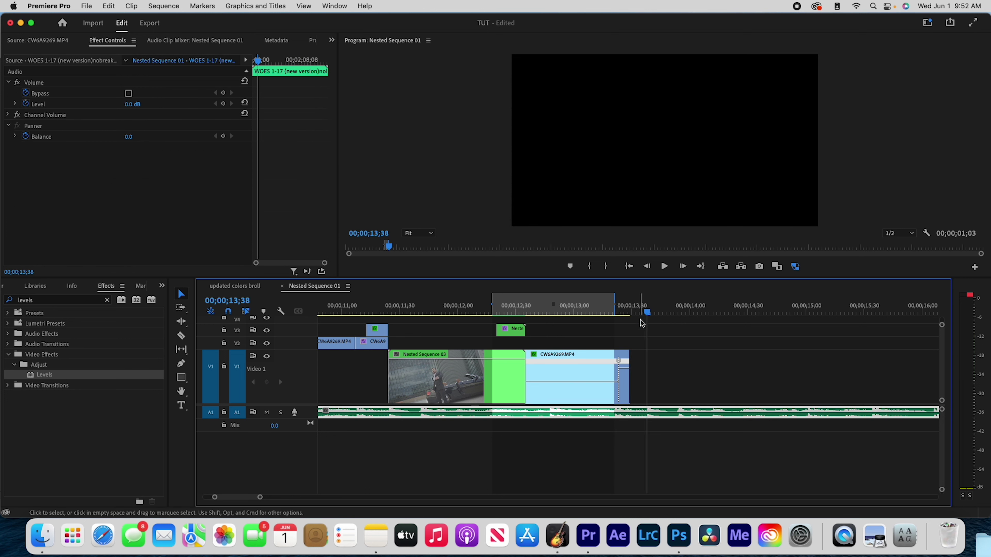
left_click(642, 313)
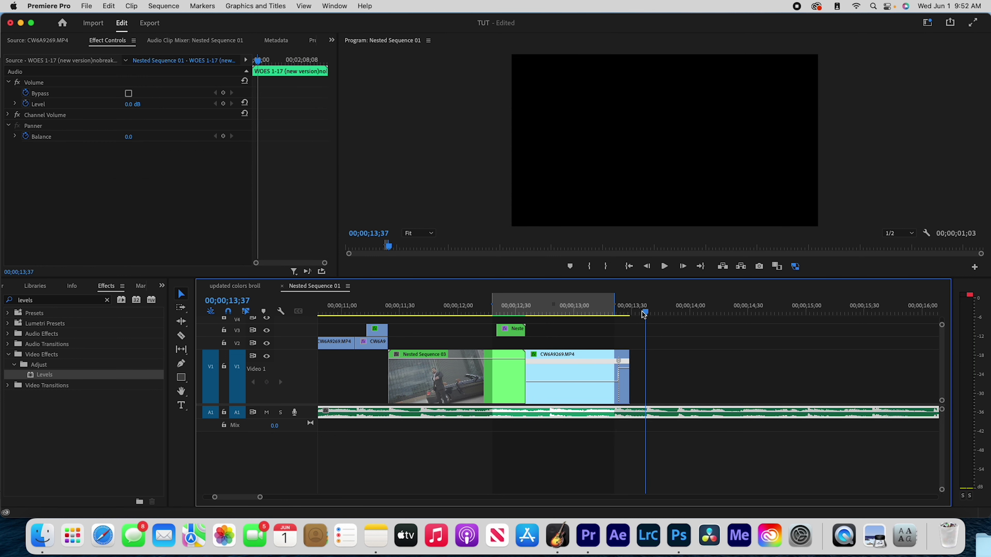
left_click_drag(629, 380, 632, 359)
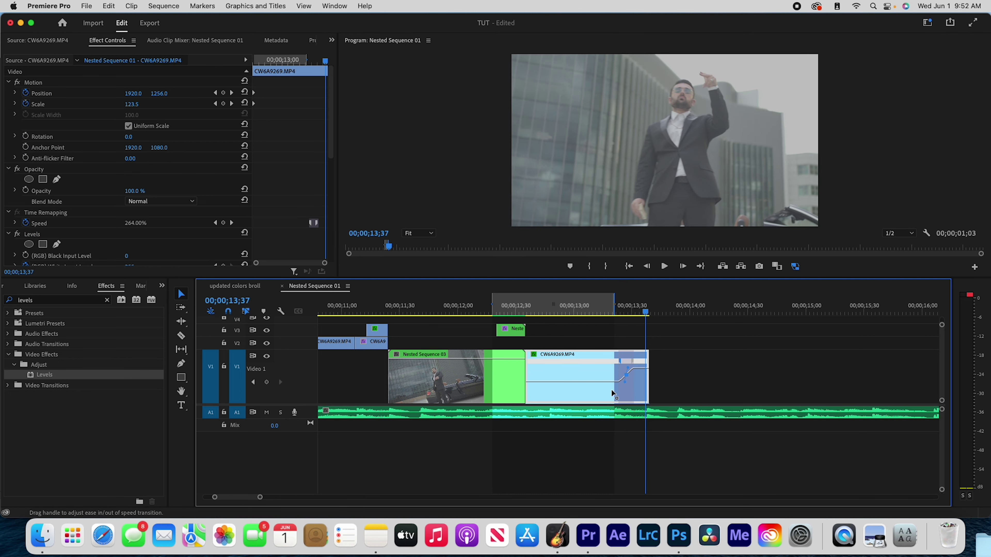
key("=")
key("=")
left_click_drag(562, 358, 592, 358)
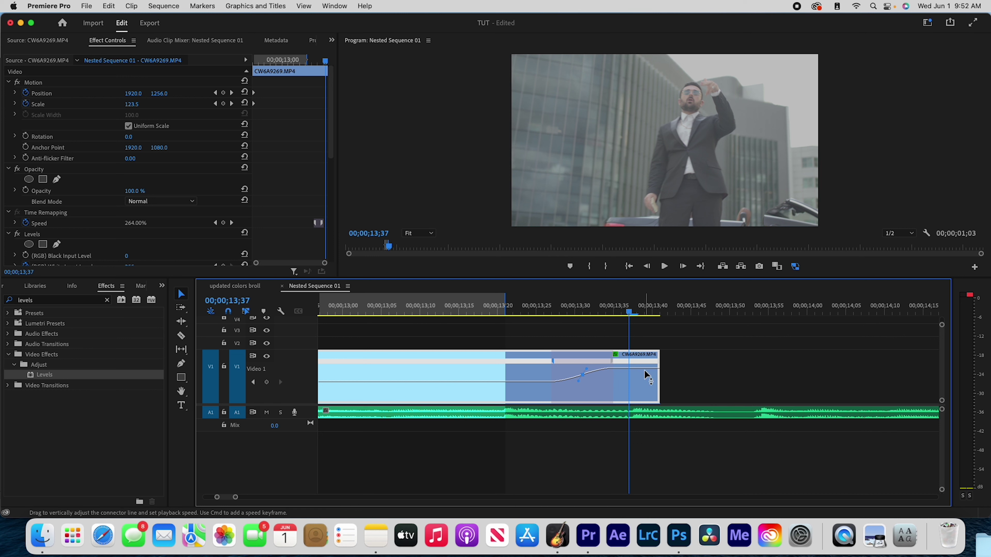
left_click_drag(588, 361, 576, 359)
- Cut the speed-ramped V1 clip at 00;00;13;37 and delete the remainder
key("super+k")
left_click(638, 389)
key("Delete")
- Play back the V1 clip's ending twice to examine its speed ramp
key("minus")
key("minus")
key("space")
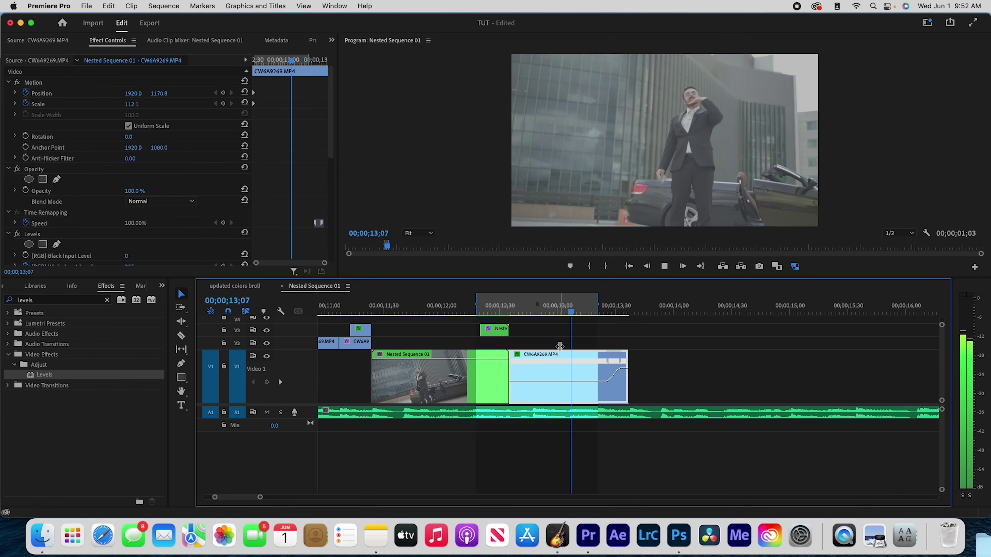
key("space")
left_click_drag(635, 312, 570, 312)
key("space")
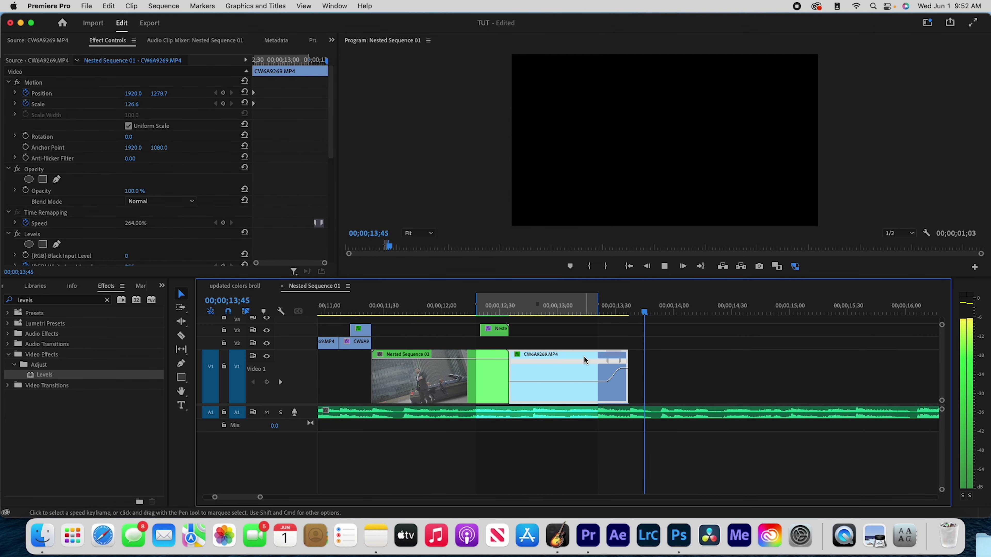
key("space")
- Raise the V1 clip's speed after the ramp further and play back the clip
key("equal")
key("equal")
left_click_drag(475, 373, 475, 360)
key("minus")
left_click(350, 312)
key("space")
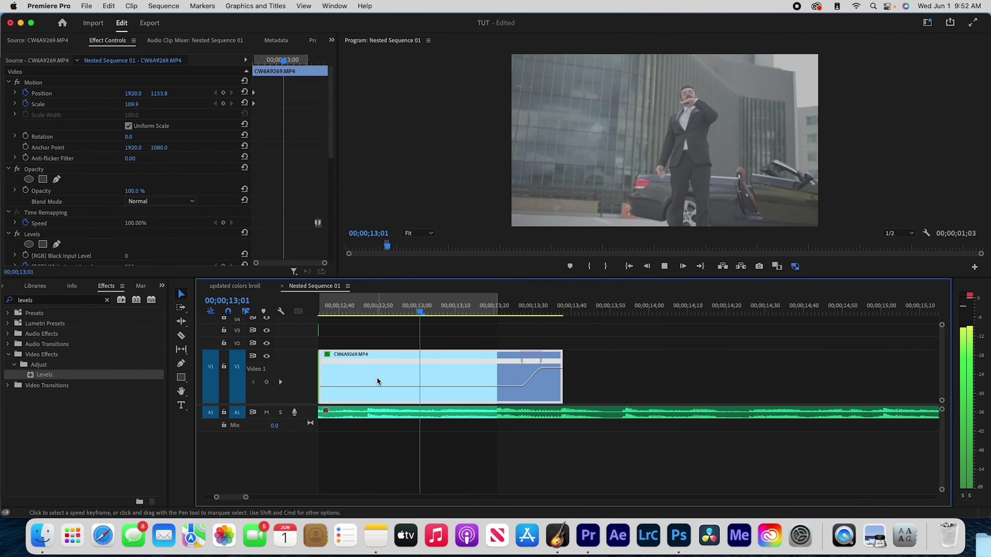
- Play back the speed-ramped V1 clip from its start to examine the timing
key("space")
key("Up")
key("Up")
key("space")
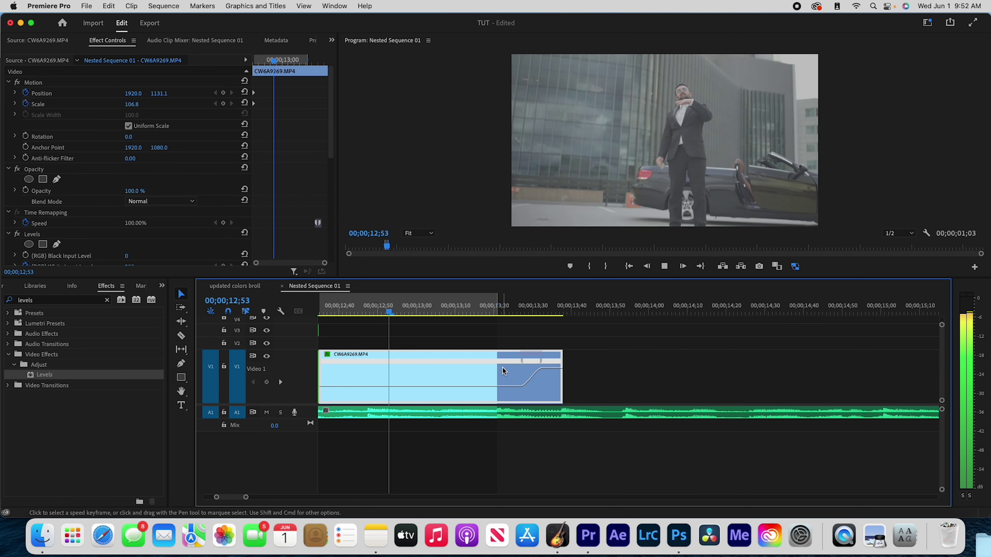
key("shift+k")
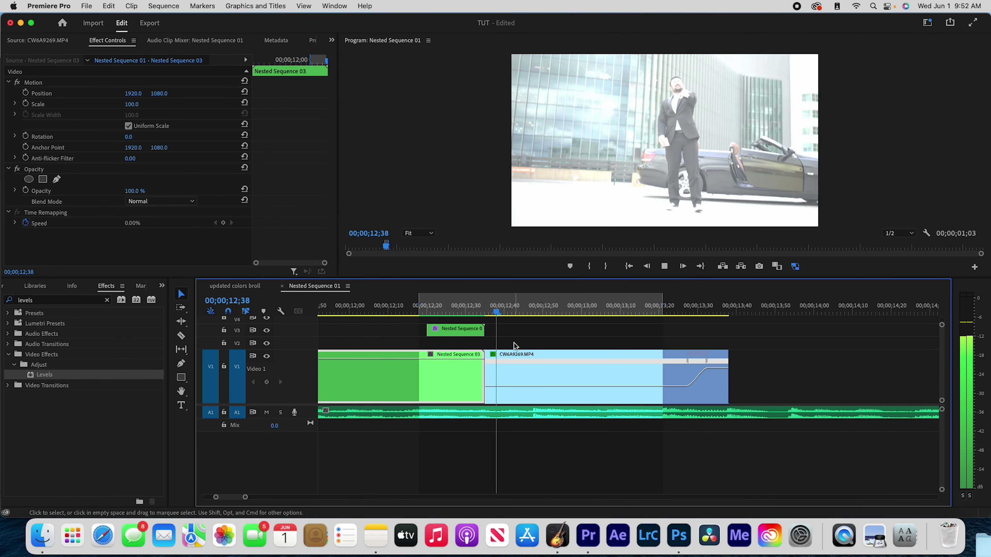
key("space")
key("Up")
- Nest the speed-ramped CW6A9269.MP4 clip on V1
right_click(639, 383)
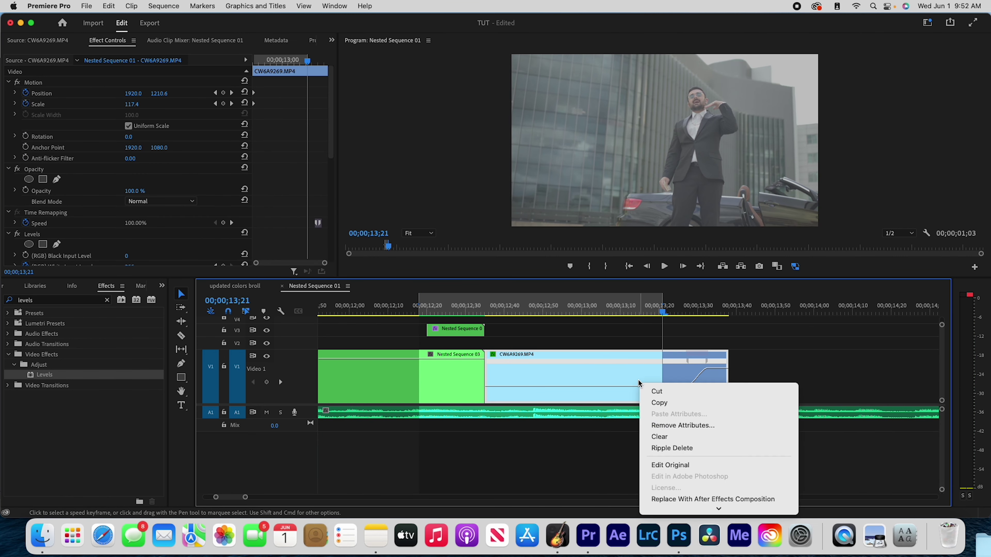
scroll(638, 442, "down", 4)
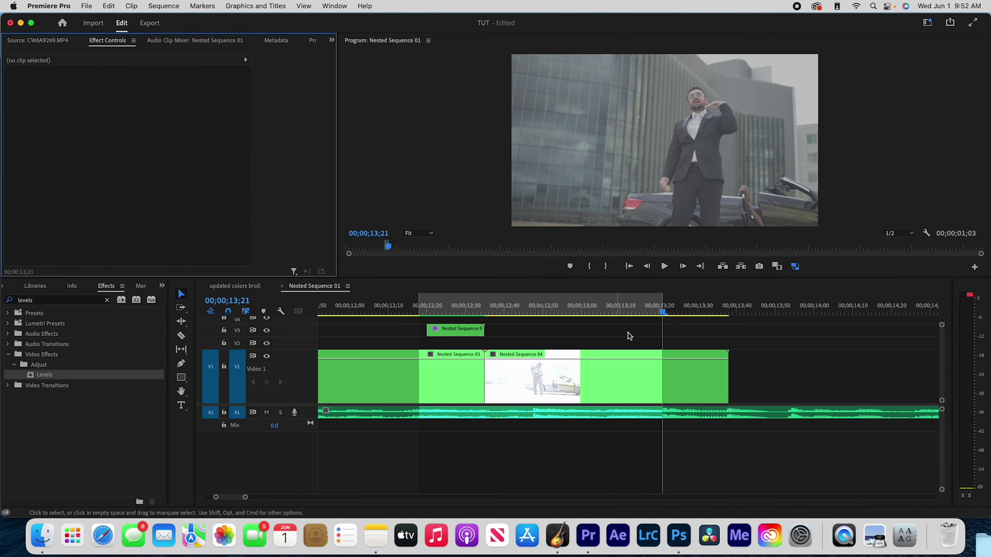
left_click(662, 410)
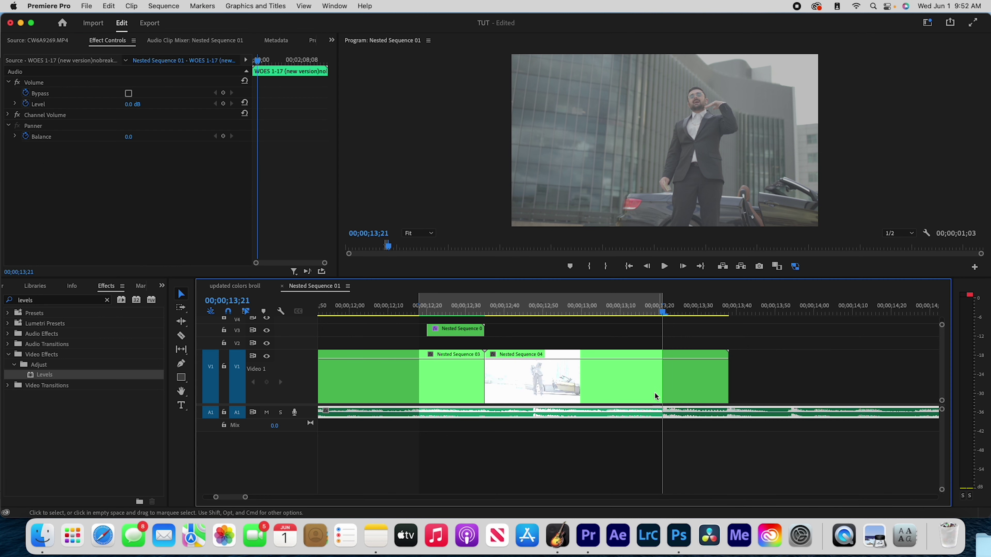
- Duplicate the nested clip onto V2, cut the copy at 00;00;13;21 and delete the part before the cut
left_click(643, 387)
left_click_drag(620, 385, 624, 342, "alt")
key("c")
left_click(662, 344)
key("v")
left_click(647, 344)
key("Delete")
left_click(678, 314)
left_click(687, 343)
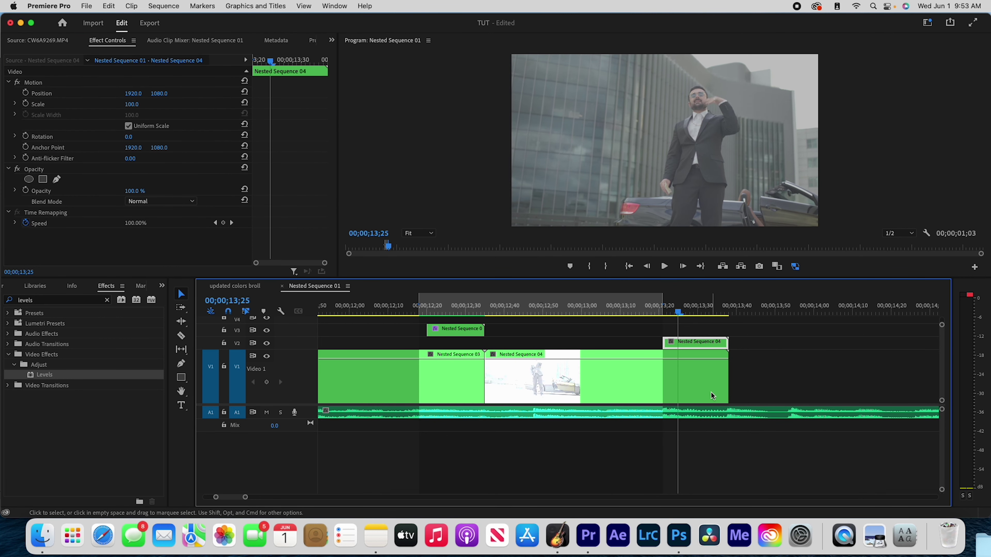
- Speed up the V2 duplicate and shift it to start at 00;00;13;25, ending with the V1 clip
right_click(689, 338)
scroll(738, 430, "down", 3)
left_click(738, 429)
type("15")
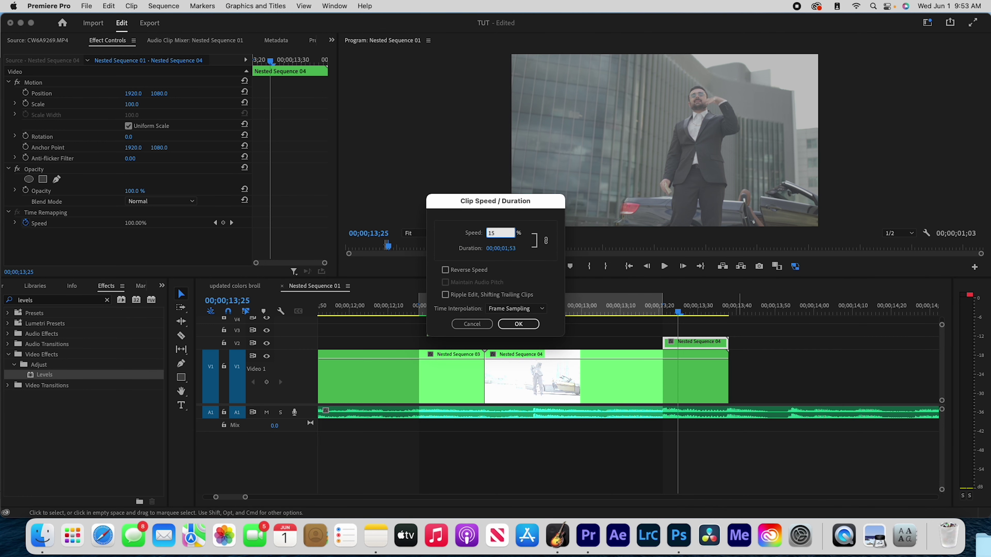
key("Return")
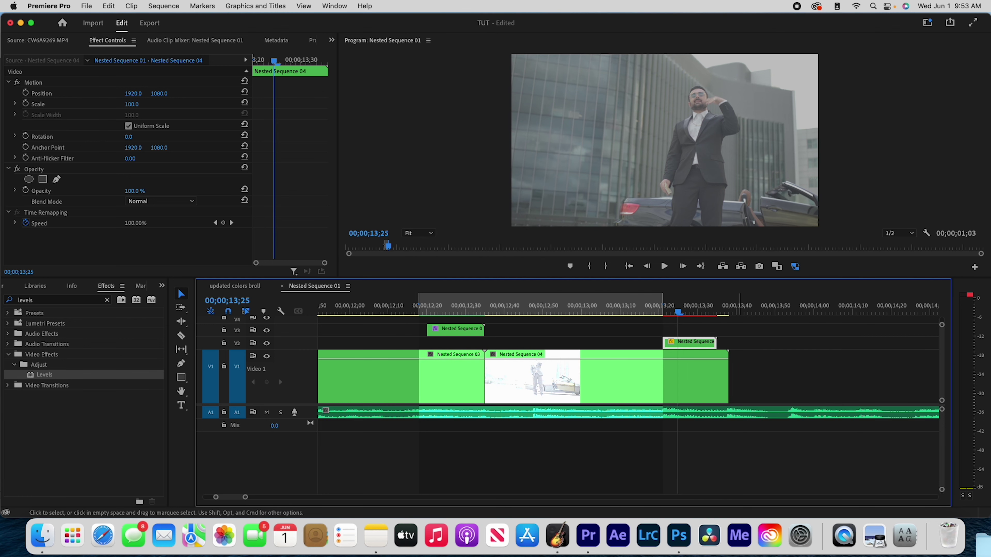
left_click_drag(689, 345, 700, 345)
mouse_move(716, 312)
left_mouse_down()
mouse_move(695, 329)
mouse_move(714, 325)
left_mouse_up()
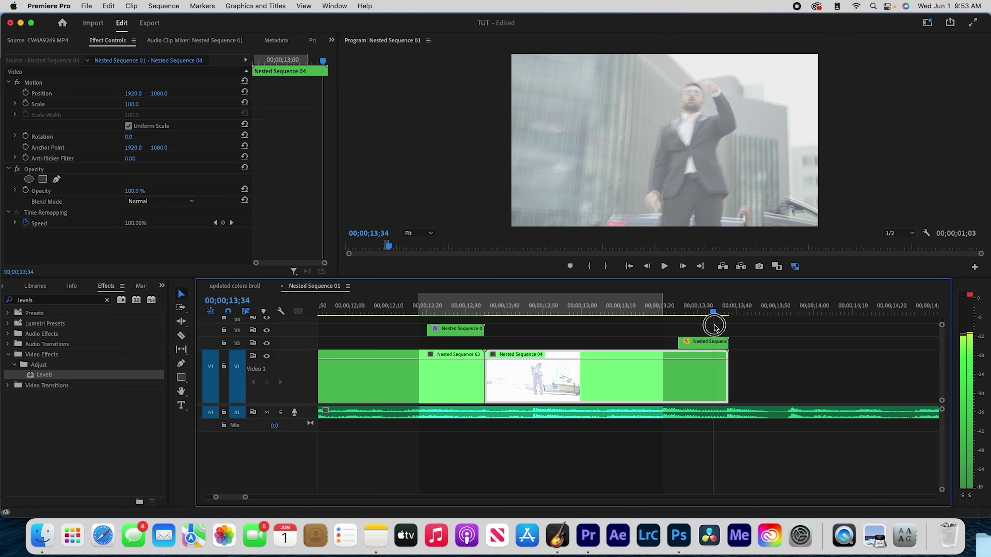
- Set the V2 duplicate's speed to 130% and extend it back to 00;00;13;21
right_click(706, 340)
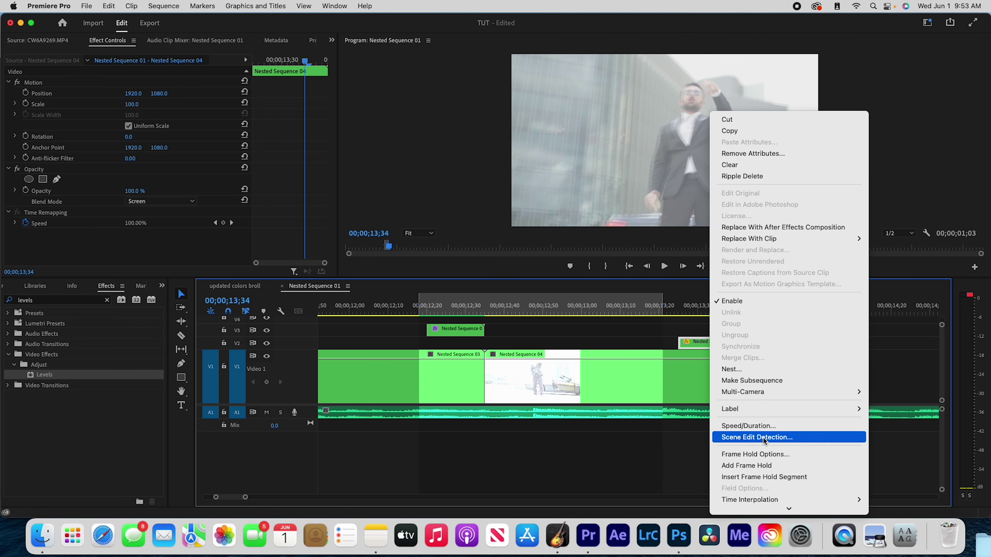
left_click(748, 426)
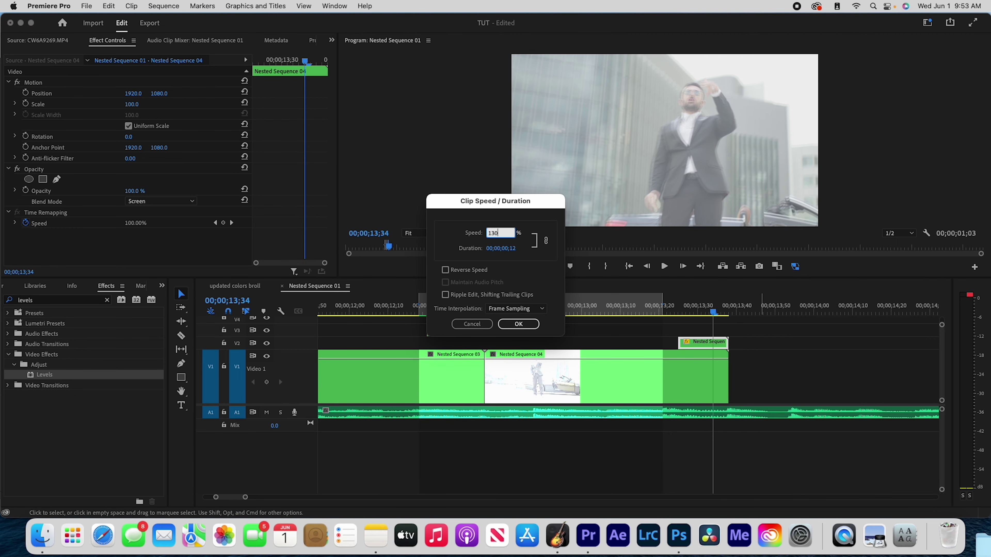
key("Return")
left_click_drag(713, 344, 716, 342)
- Set the V2 duplicate's blend mode to Lighten and its opacity to 40%
left_click_drag(691, 310, 701, 331)
left_click(699, 342)
left_click(171, 202)
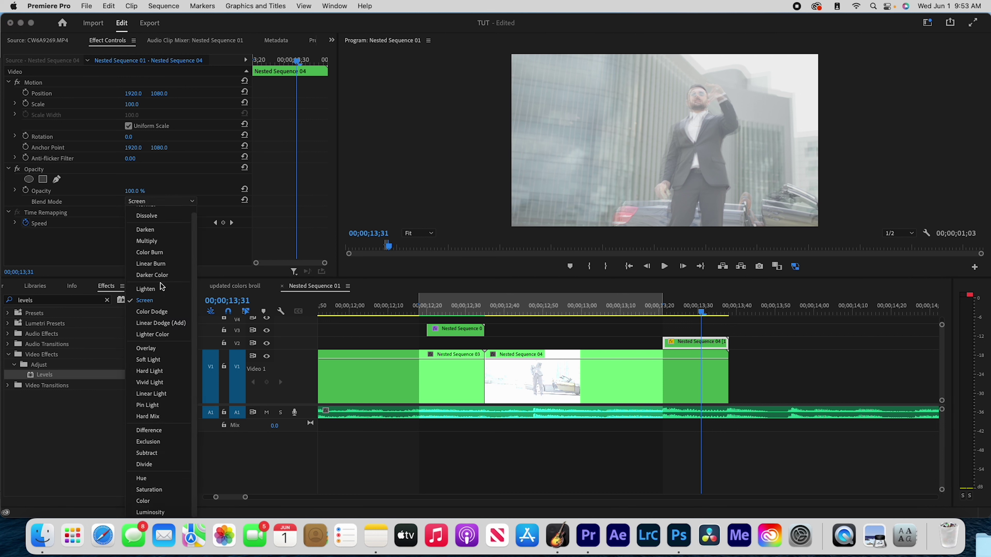
left_click(163, 288)
left_click_drag(139, 191, 116, 190)
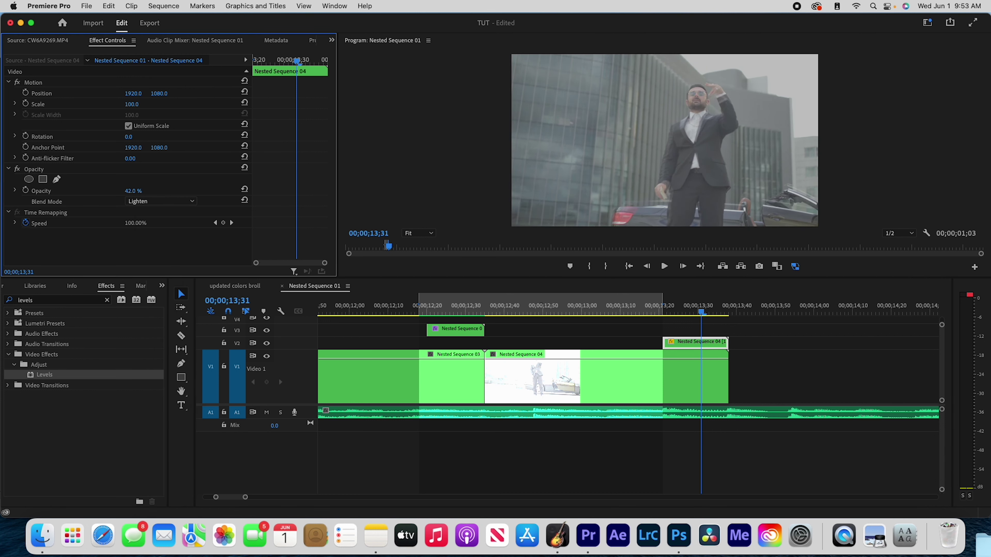
- Find the Arithmetic effect and apply it to the duplicate clip
left_click(108, 300)
type("artih")
left_click_drag(50, 374, 686, 342)
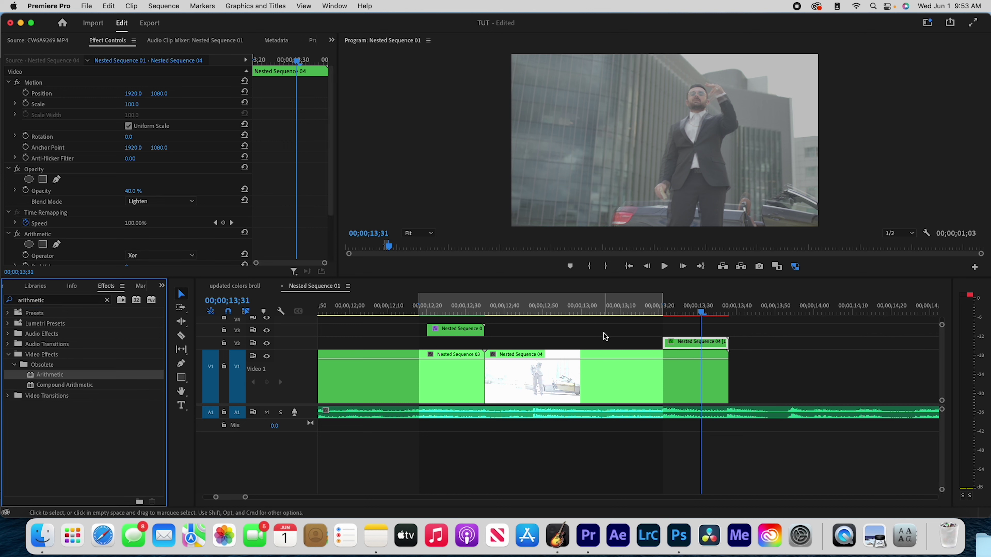
- Set the Arithmetic operator to Max with a Red Value of 255 and play back the result
scroll(86, 250, "down", 4)
left_click(148, 195)
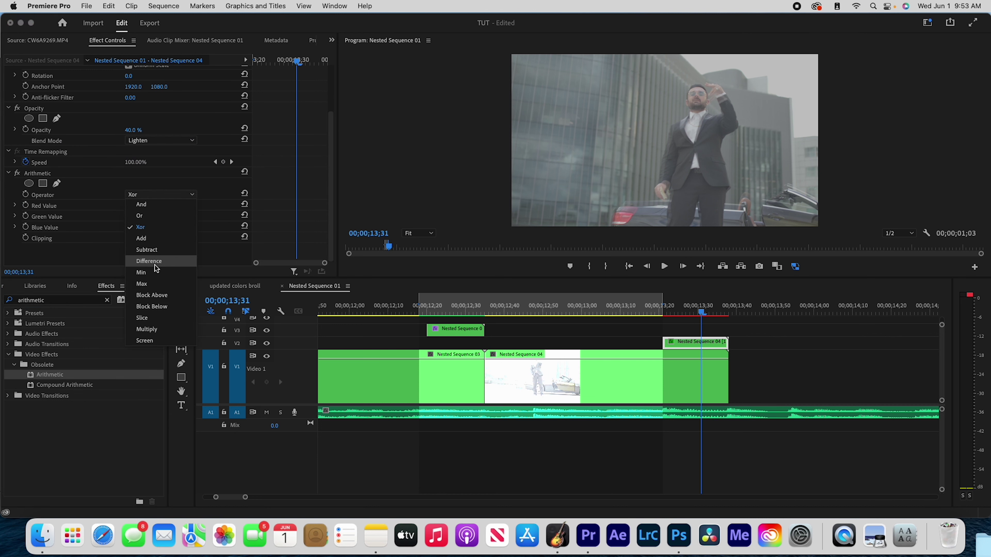
left_click(163, 195)
left_click(164, 237)
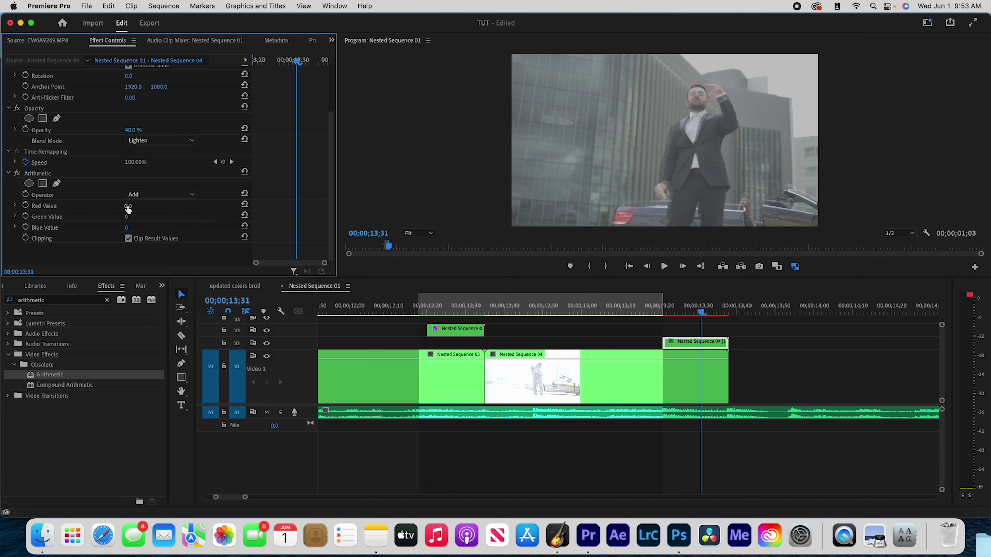
left_click_drag(128, 209, 227, 209)
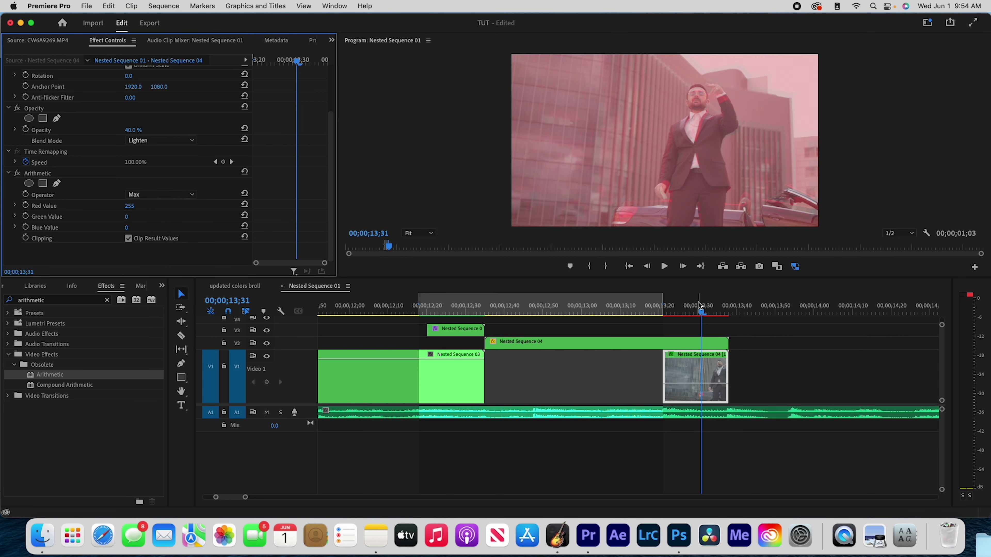
left_click_drag(689, 305, 387, 327)
key("space")
- Apply a Cross Dissolve at the start of the red-tinted duplicate, spanning its full length
left_click(666, 338)
left_click_drag(665, 336, 662, 349)
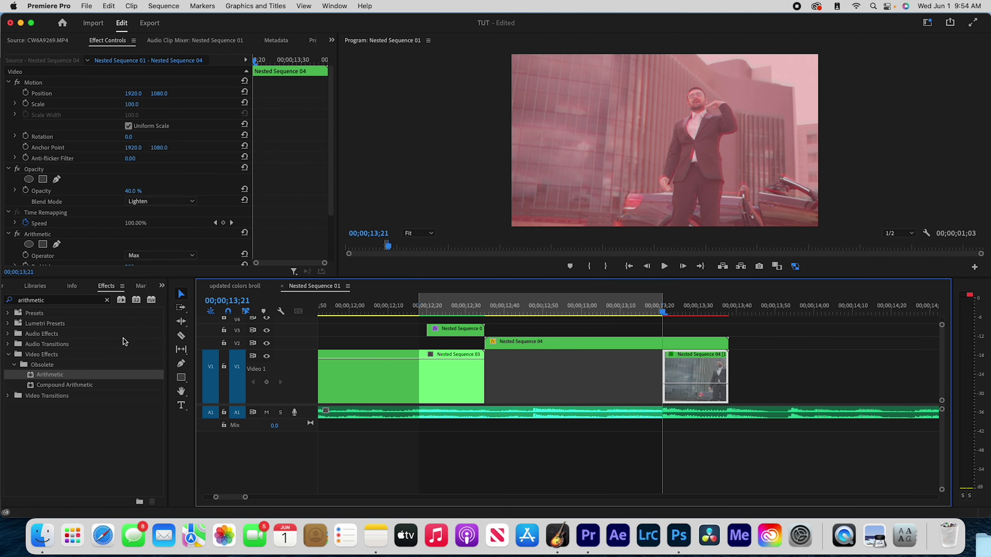
left_click(107, 300)
type("cross")
left_click_drag(109, 426, 834, 395)
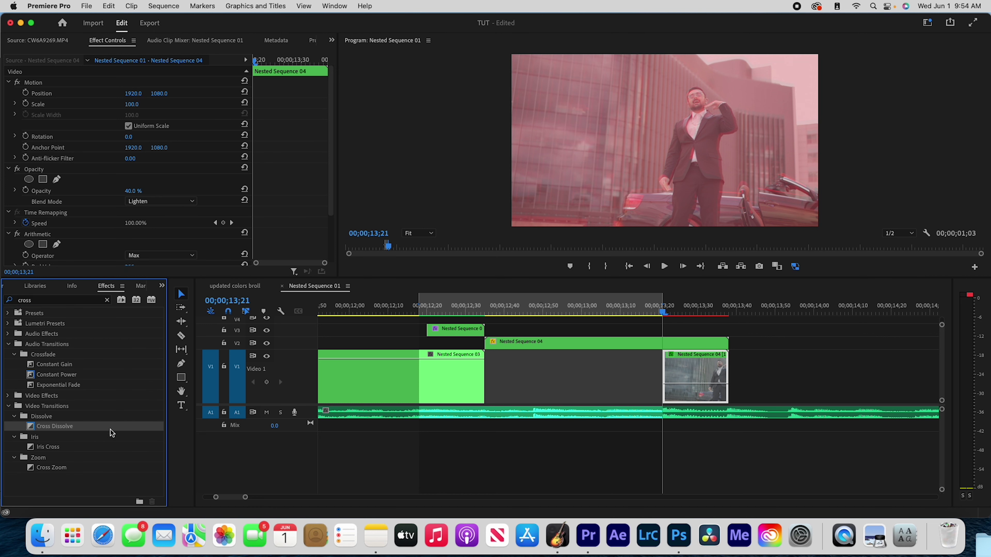
left_click_drag(676, 378, 665, 379)
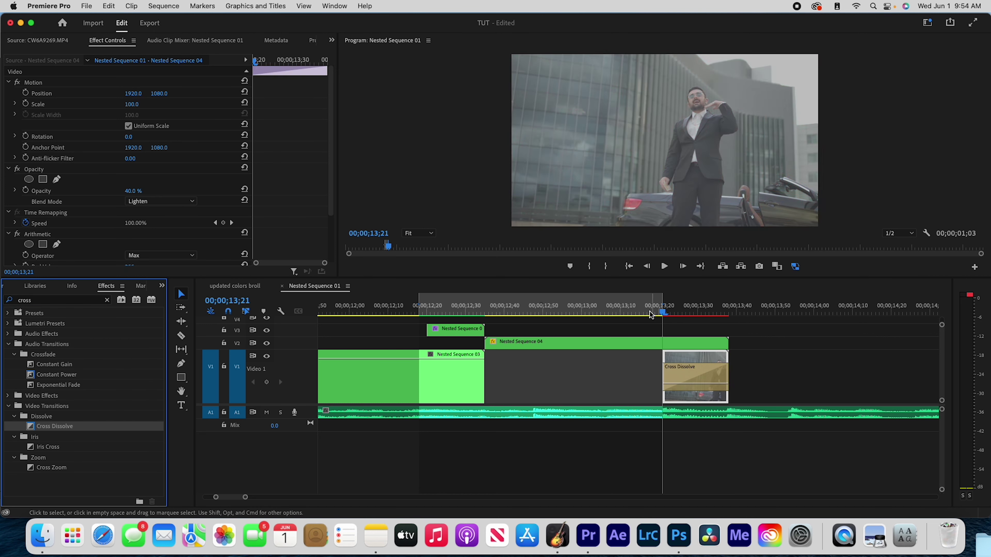
- Play back the edit through the red-tinted dissolve
left_click(566, 312)
key("space")
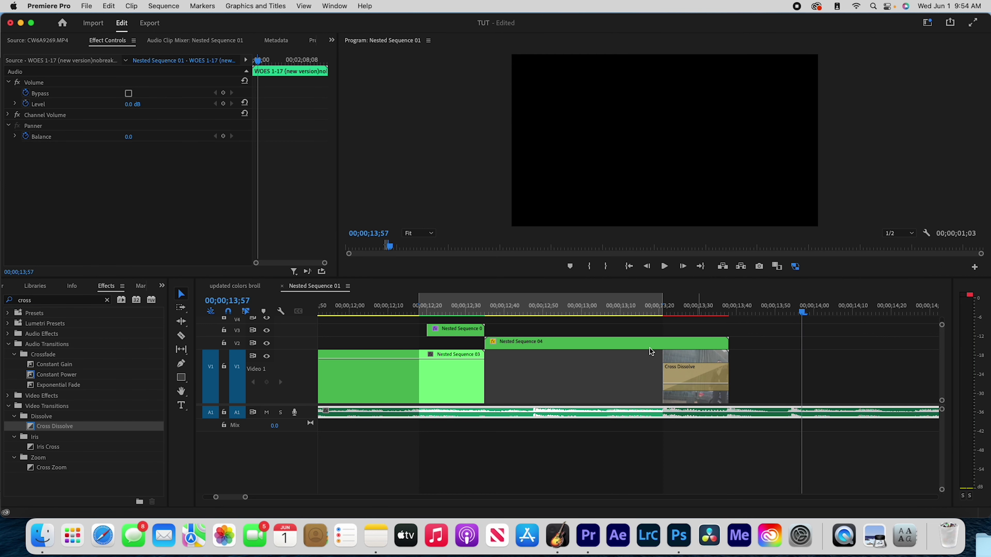
left_click(453, 360)
key("space")
left_click_drag(696, 312, 439, 376)
key("space")
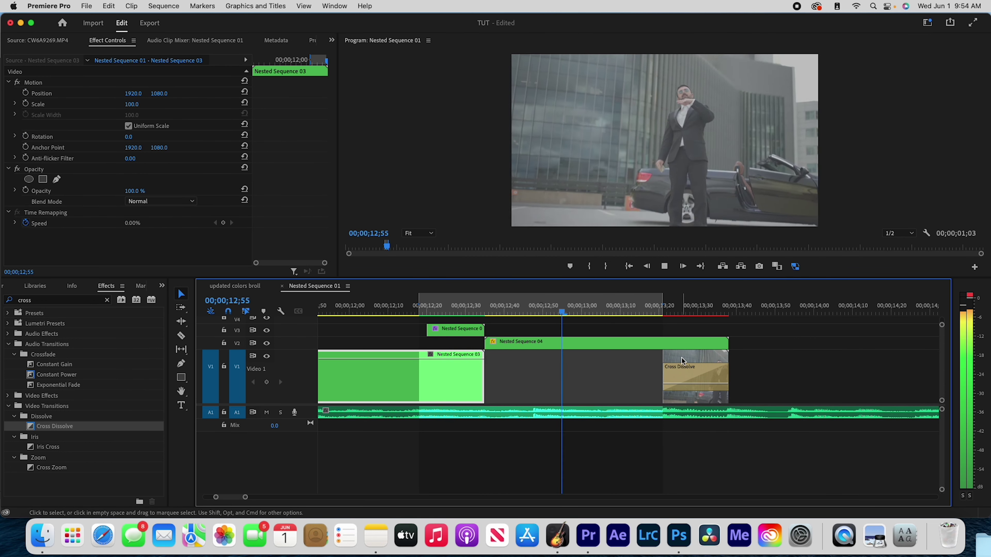
- Keyframe the duplicate's Scale from 100 at 00;00;13;21 to 121 at 00;00;13;27
key("Down")
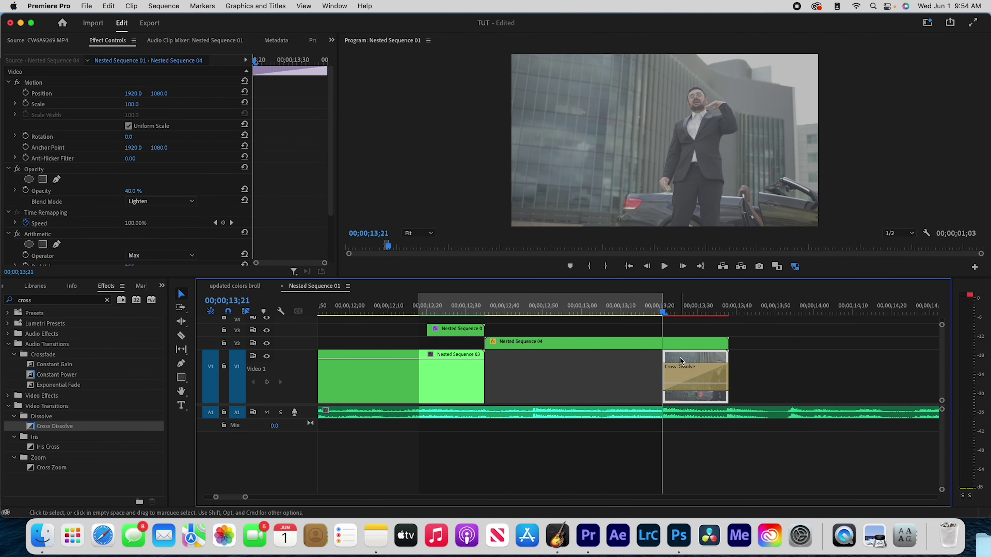
left_click(26, 104)
key("space")
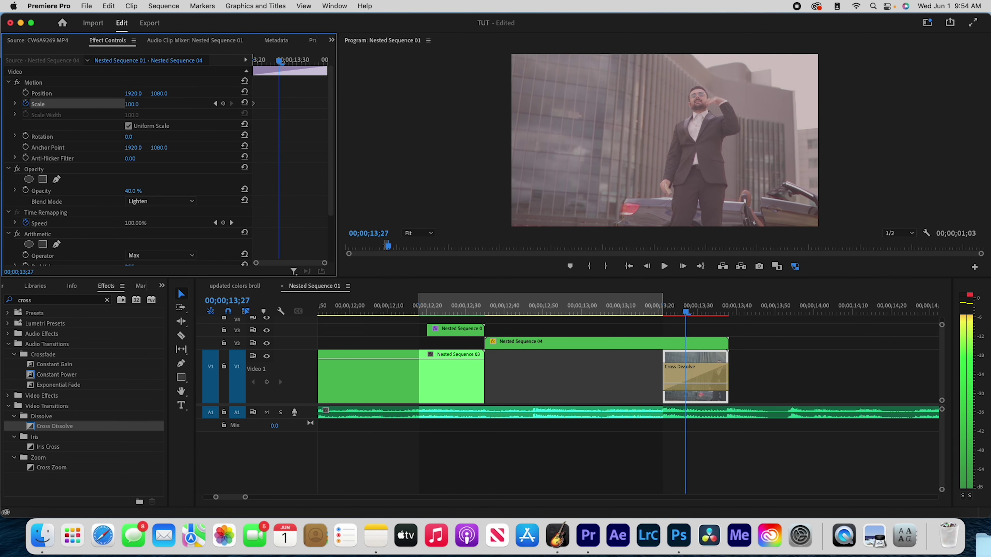
left_click_drag(131, 103, 116, 104)
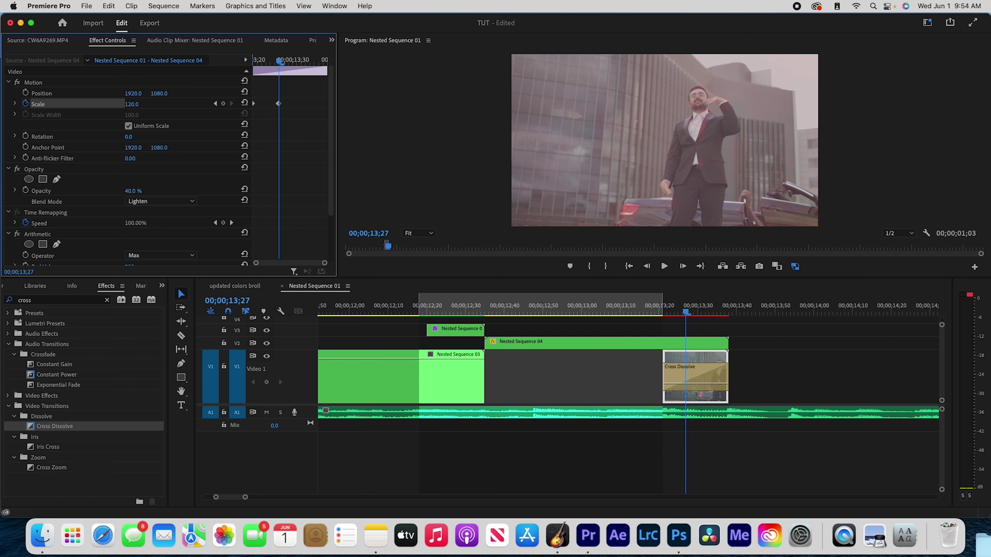
- Play back the nested clips to check the duplicate's scale animation
key("space")
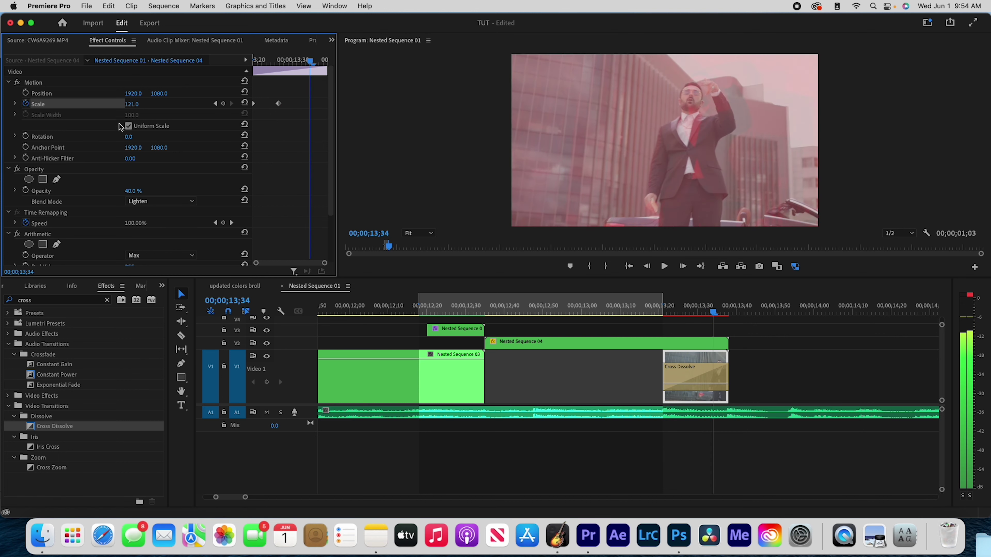
left_click(592, 311)
key("space")
left_click(680, 315)
key("space")
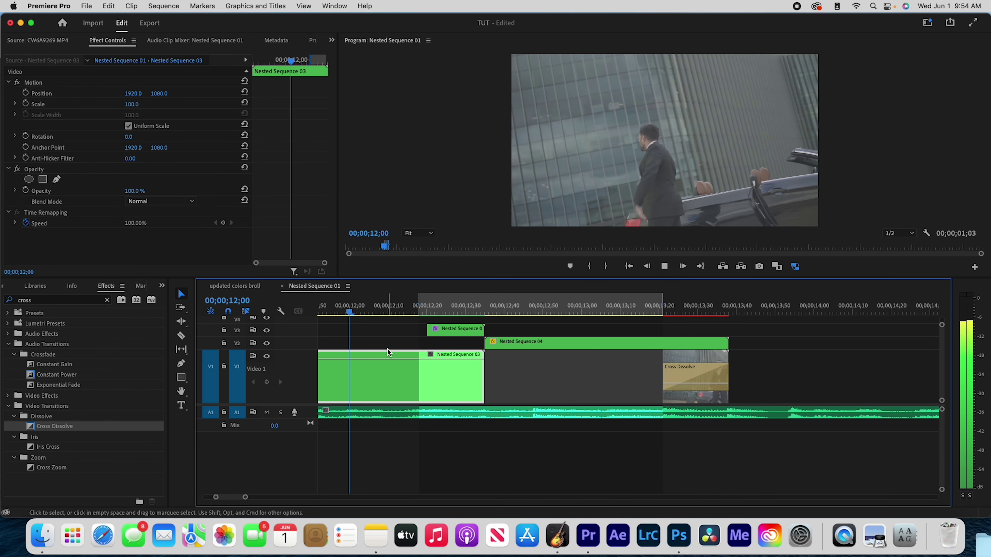
key("space")
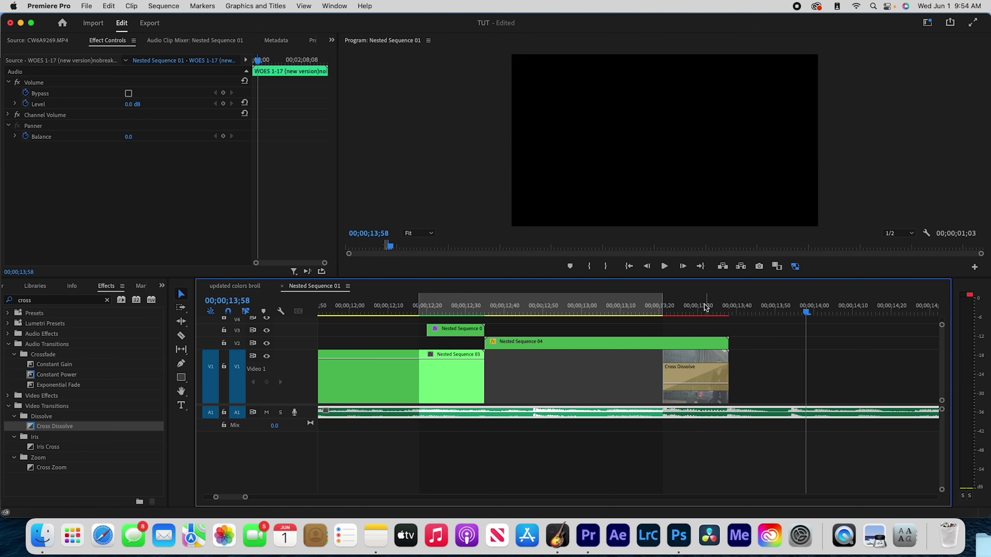
left_click_drag(659, 308, 679, 308)
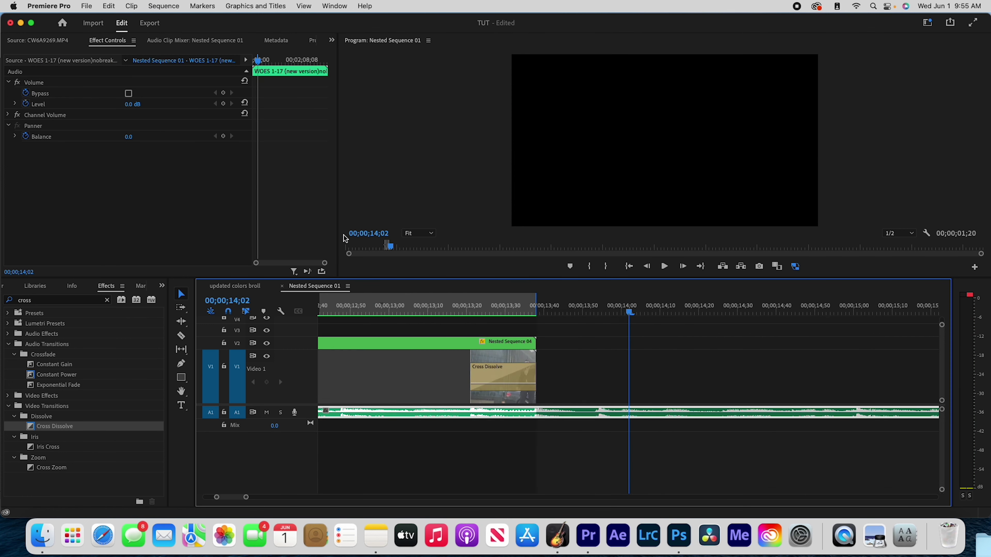
- Add CW6A2401.MP4 from the project media to track V1 after the existing clips
key("minus")
key("minus")
key("minus")
key("minus")
key("minus")
key("minus")
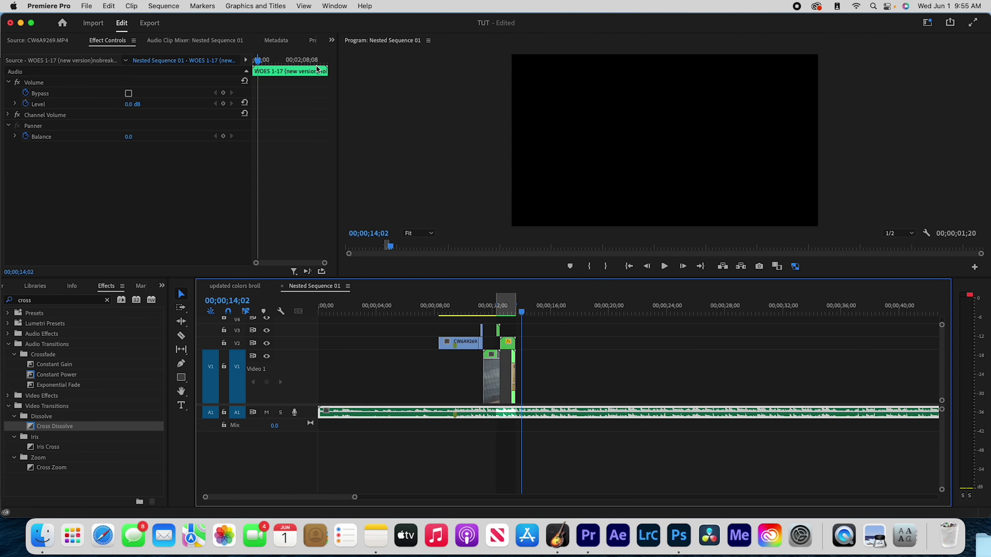
left_click(313, 40)
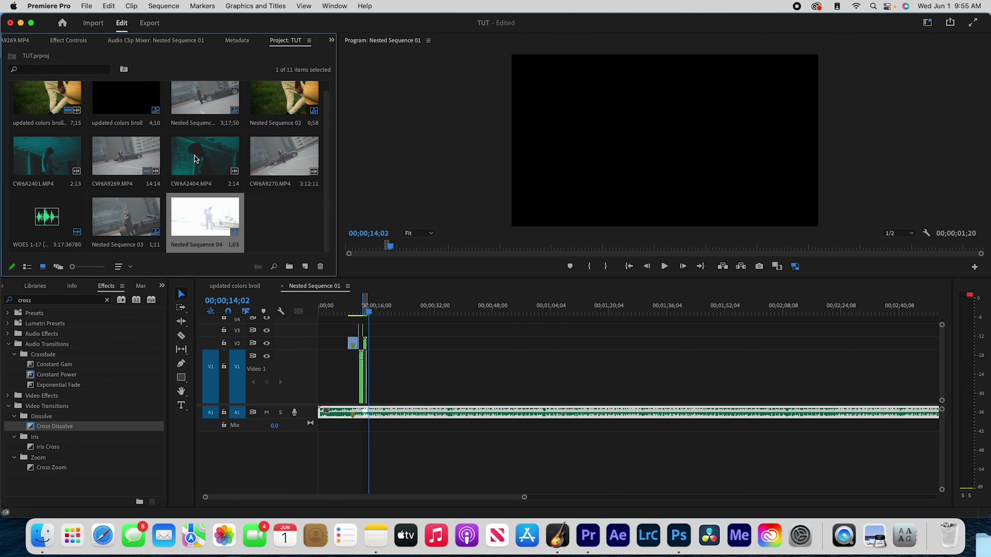
double_click(28, 148)
left_click_drag(167, 140, 388, 388)
- Move CW6A2401.MP4 on V1 directly against the end of the dissolved clip
key("equal")
key("equal")
key("equal")
left_click_drag(823, 385, 668, 385)
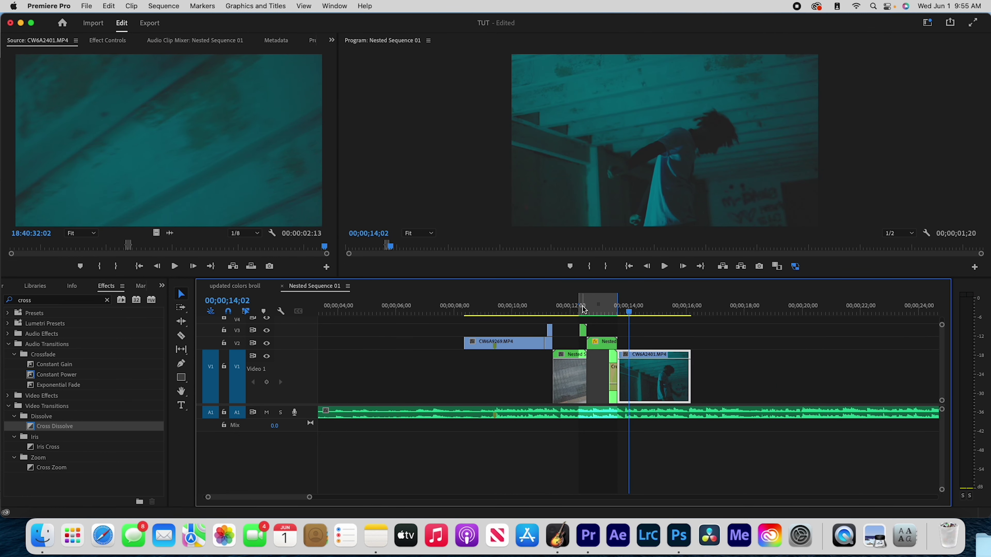
- Play back the cut into CW6A2401.MP4 twice and select that clip
left_click(554, 308)
key("space")
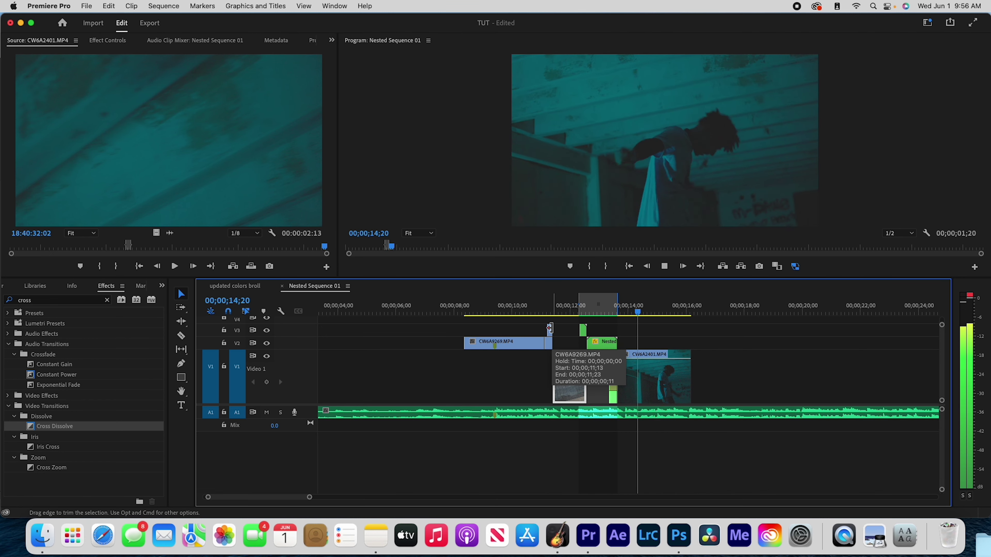
key("space")
key("equal")
key("equal")
left_click(427, 308)
key("space")
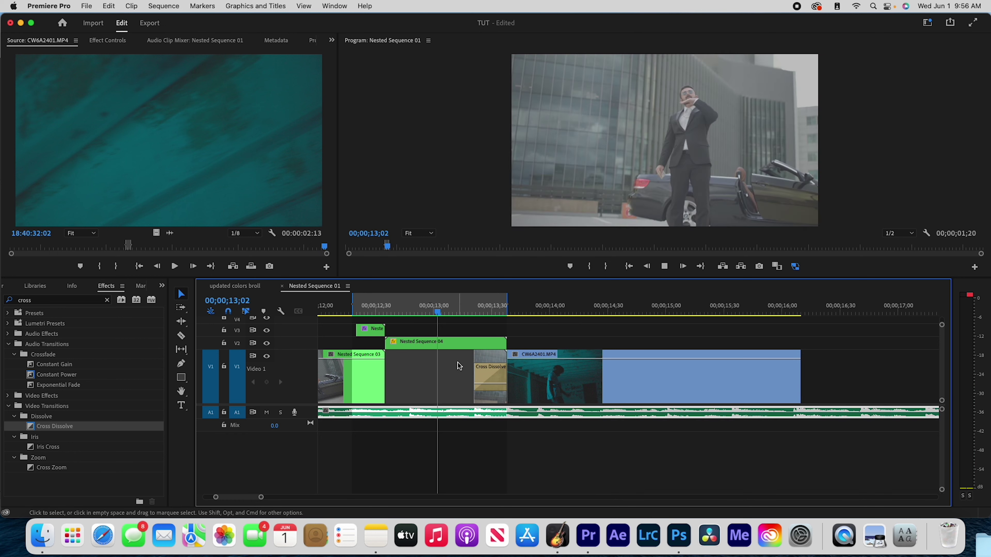
left_click(675, 360)
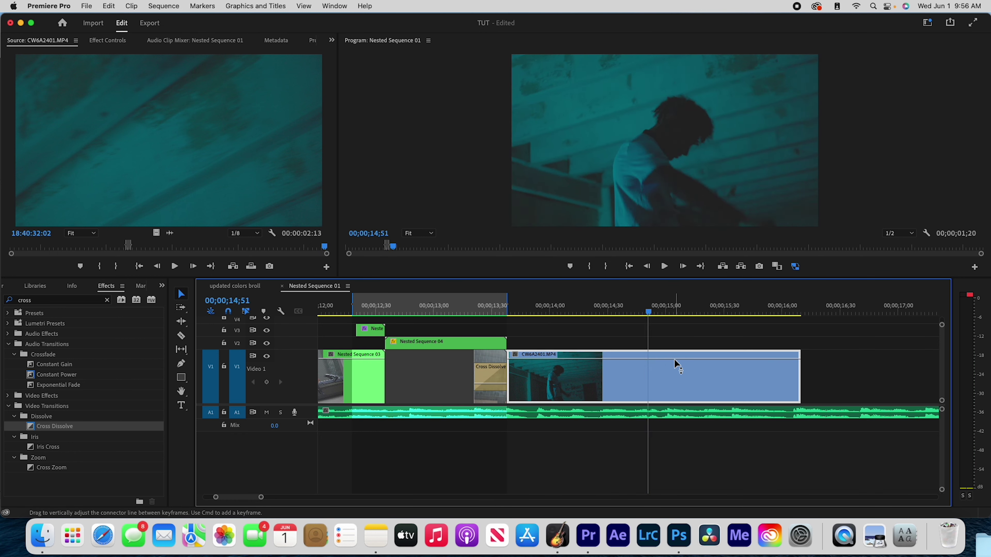
- Cut CW6A2401.MP4 on V1 at 00;00;15;34 and delete the part after the cut
left_click(728, 319)
left_click_drag(730, 319, 732, 319)
key("c")
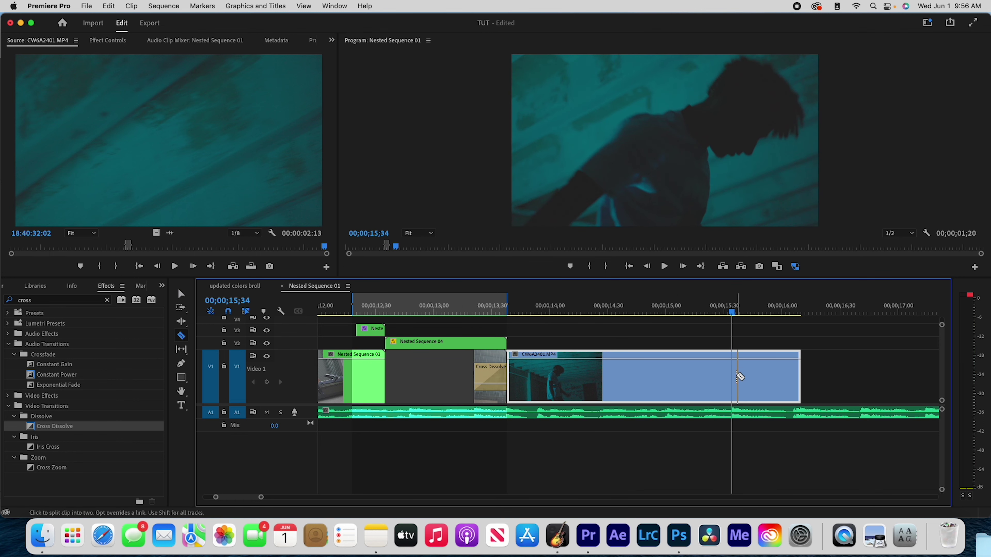
left_click(735, 377)
key("v")
left_click(753, 387)
key("Delete")
- Extend the sequence's marked In/Out range to the end of CW6A2401.MP4
left_click_drag(635, 313, 320, 338)
key("minus")
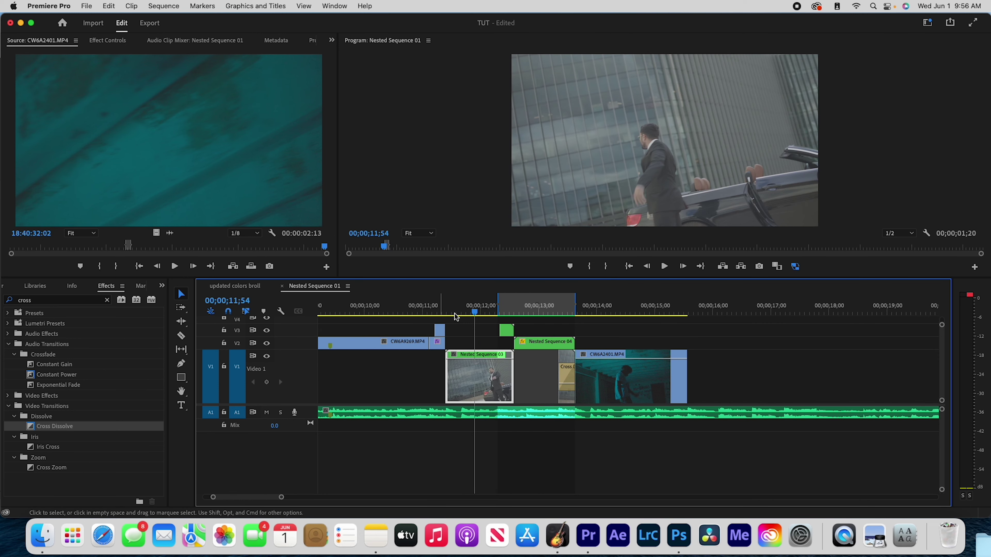
left_click_drag(575, 304, 687, 303)
- Keyframe CW6A2401.MP4's Position and Scale from its start to 996.5, 1518.4 and 163.3 at 00;00;15;31, and play it back
left_click_drag(597, 312, 575, 330)
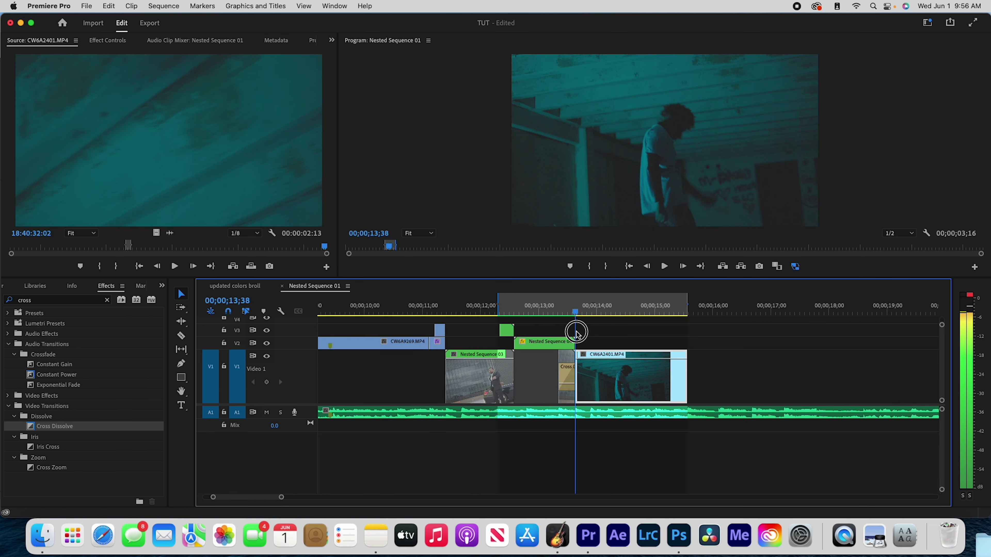
left_click(107, 41)
left_click(23, 102)
left_click(25, 92)
left_click_drag(669, 308, 685, 312)
left_click_drag(131, 104, 101, 94)
left_click_drag(175, 94, 206, 90)
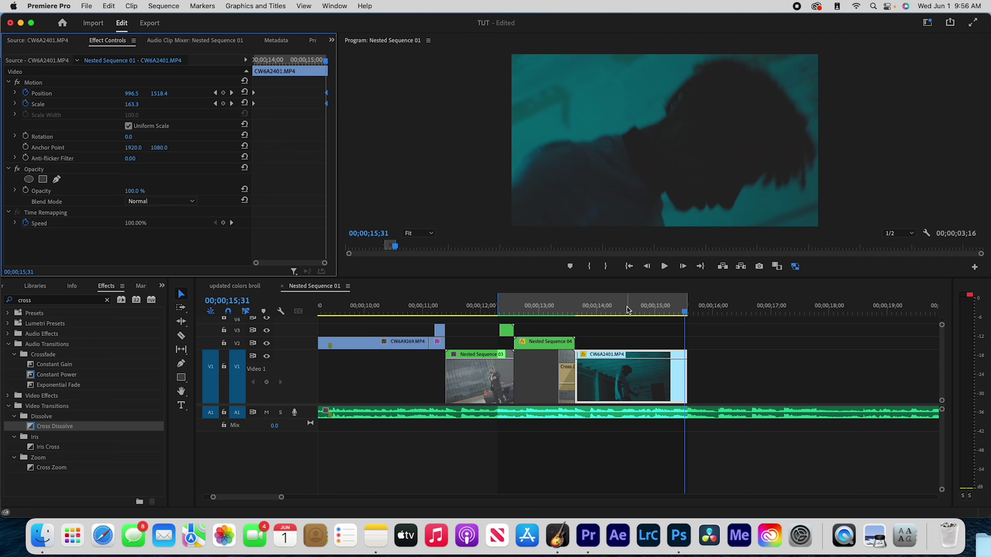
left_click(556, 347)
key("space")
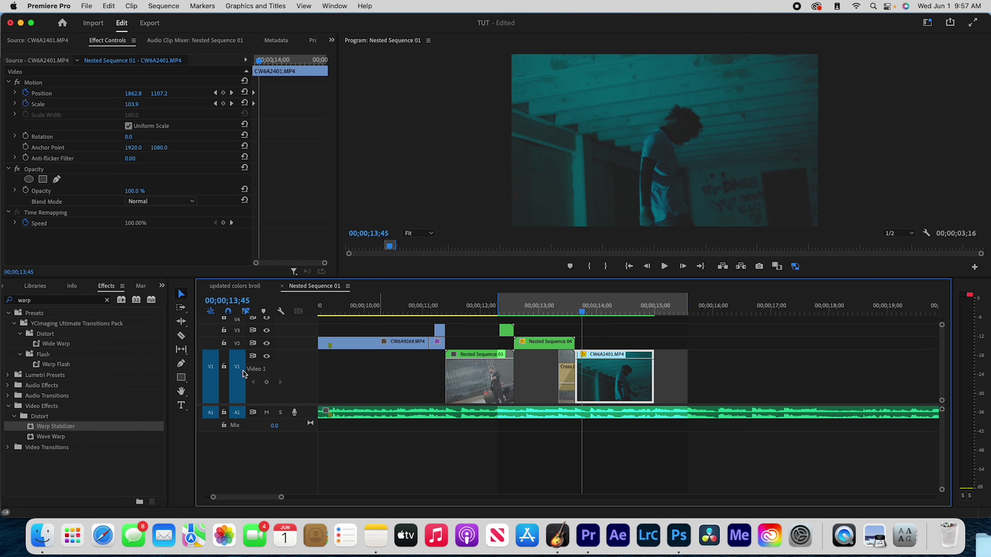
- Find the Echo video effect and apply it to CW6A2401.MP4 on V1
left_click(59, 299)
type("echo")
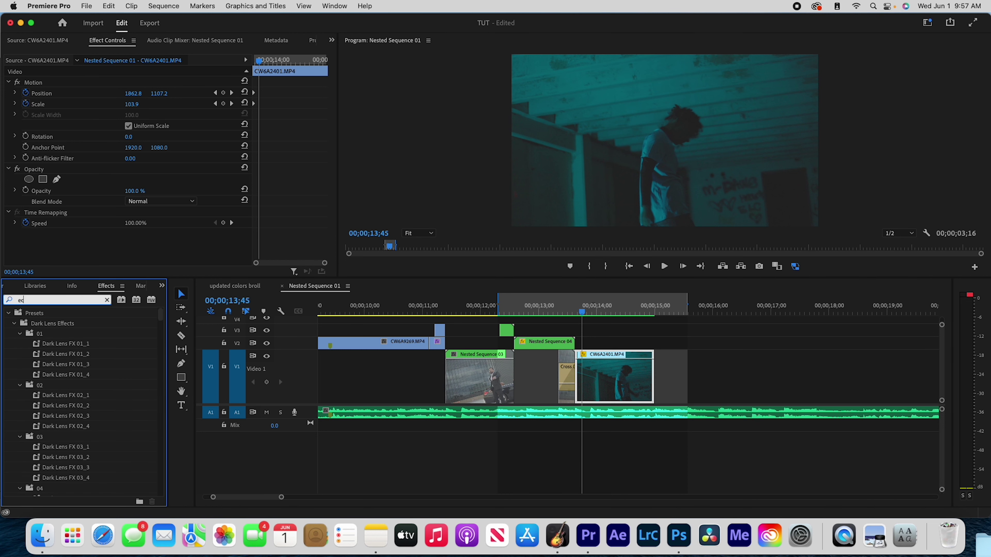
left_click_drag(90, 416, 626, 371)
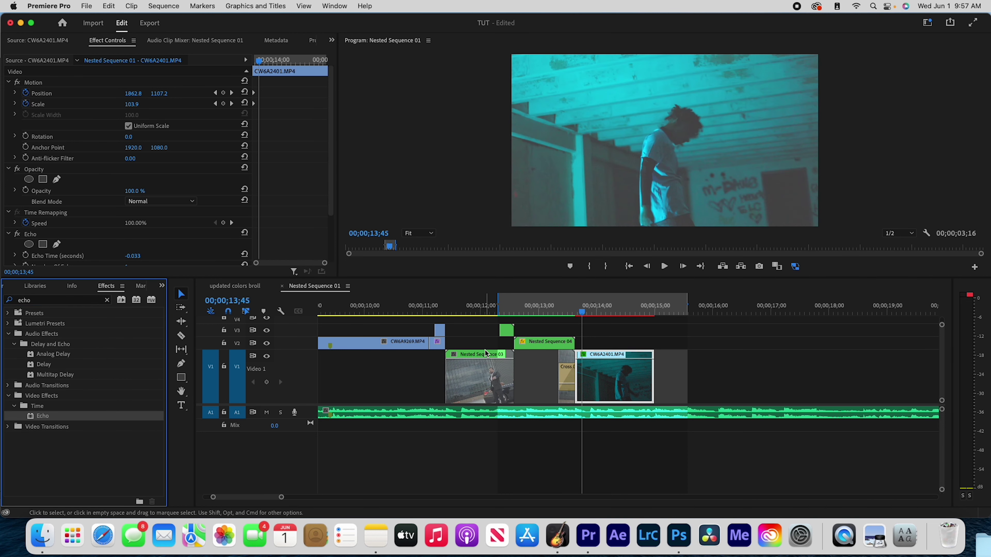
- Set the Echo effect to 4 echoes with a Starting Intensity of 0.30
scroll(121, 234, "down", 3)
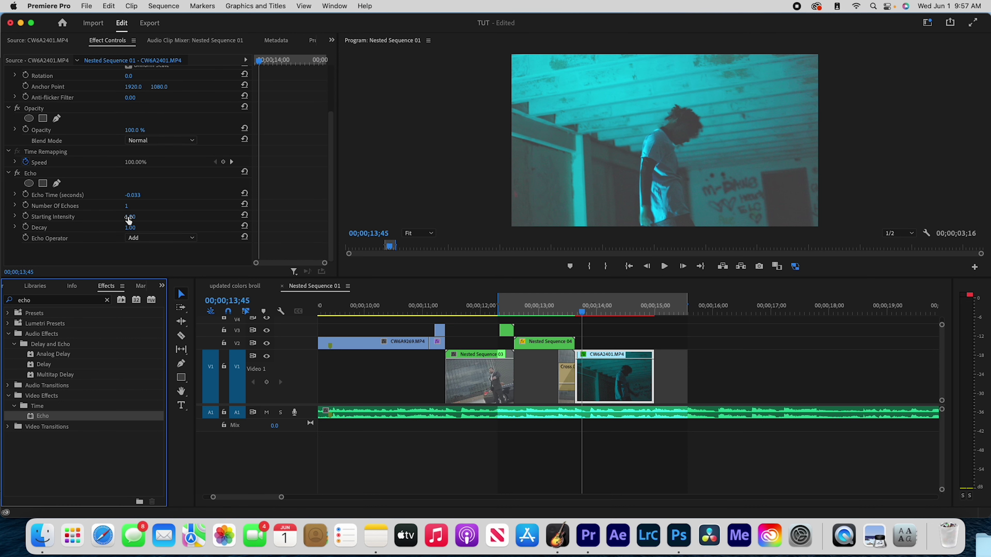
left_click(128, 217)
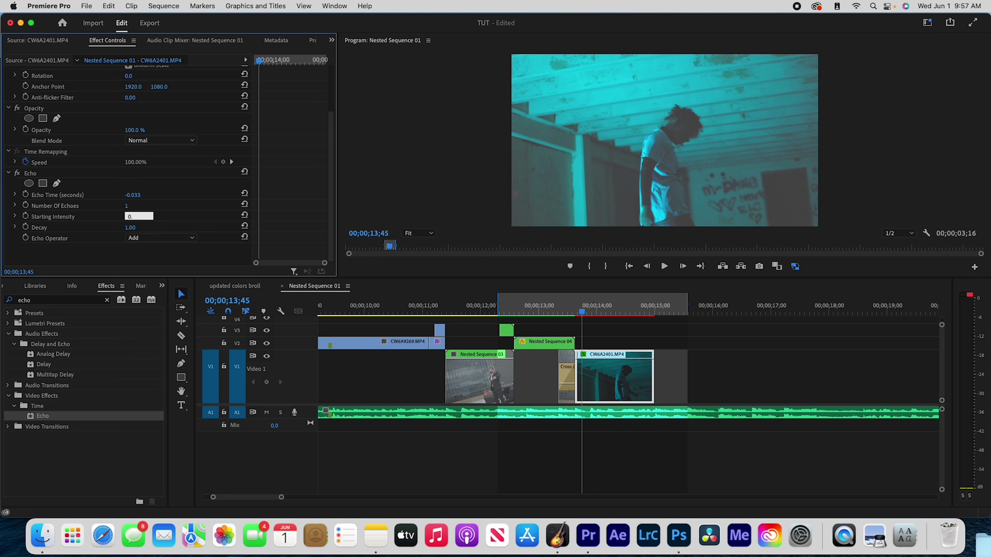
type("0.50")
key("Return")
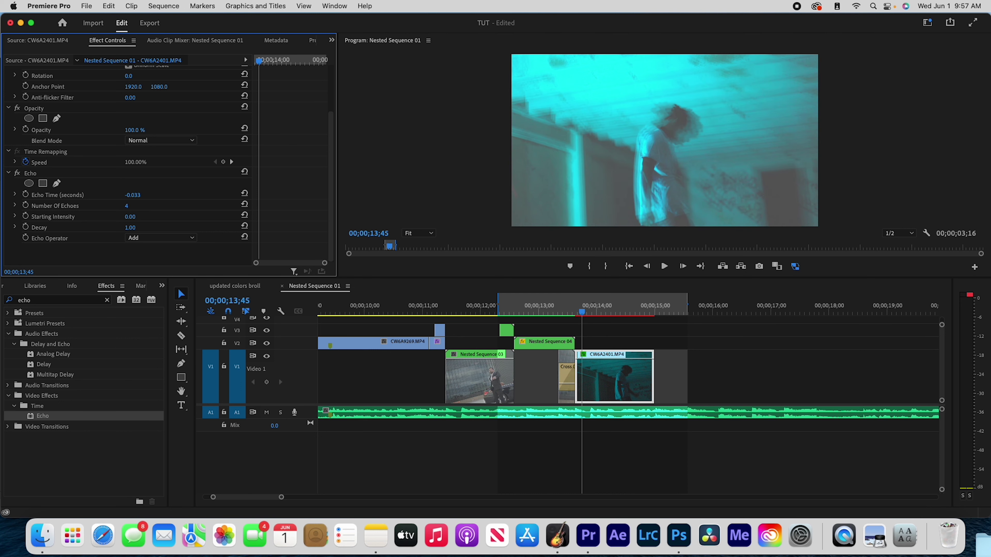
mouse_move(130, 216)
left_mouse_down()
mouse_move(161, 216)
mouse_move(142, 216)
left_mouse_up()
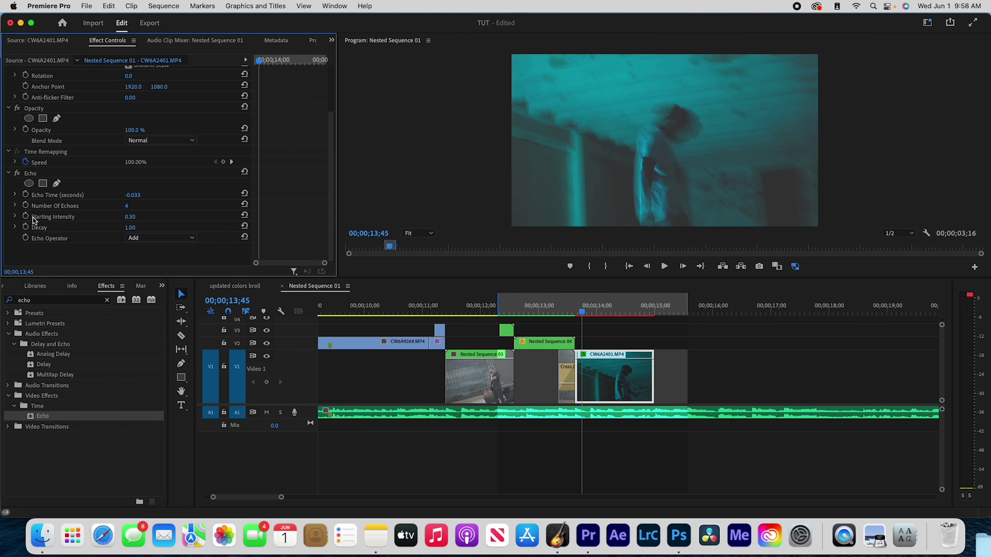
- Draw a three-point free-draw mask for Echo around the standing figure, with the preview at 10%, and invert it
left_click(57, 183)
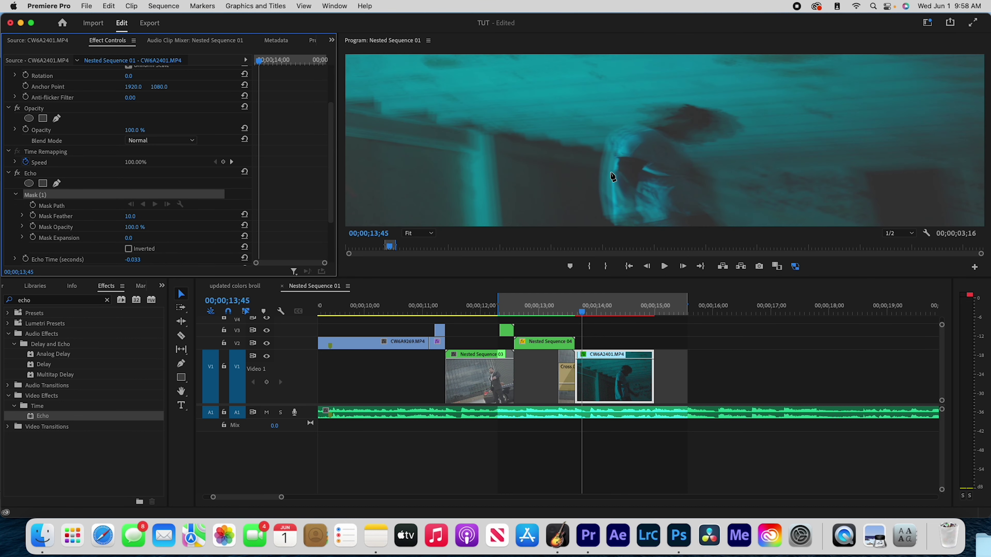
left_click(419, 233)
left_click(419, 257)
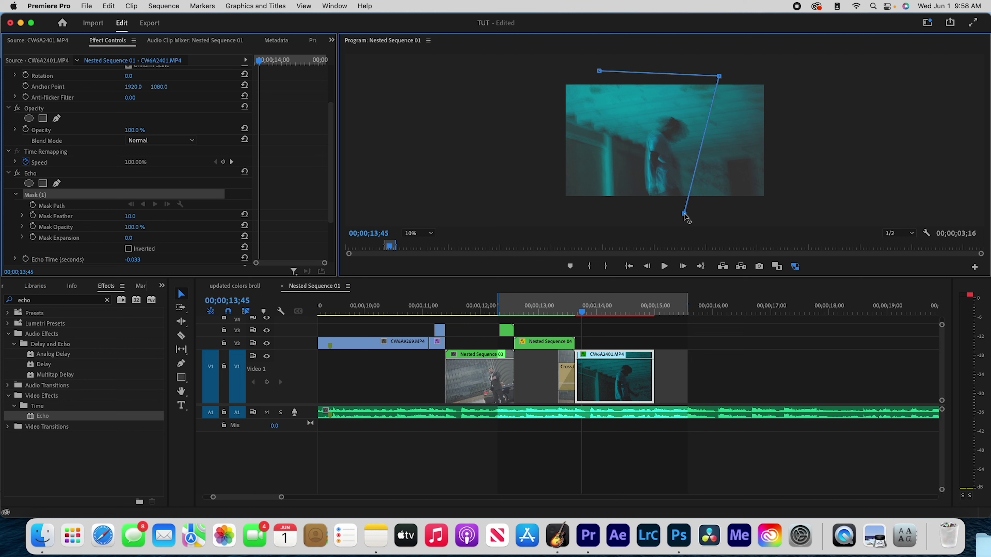
left_click(600, 72)
left_click(128, 248)
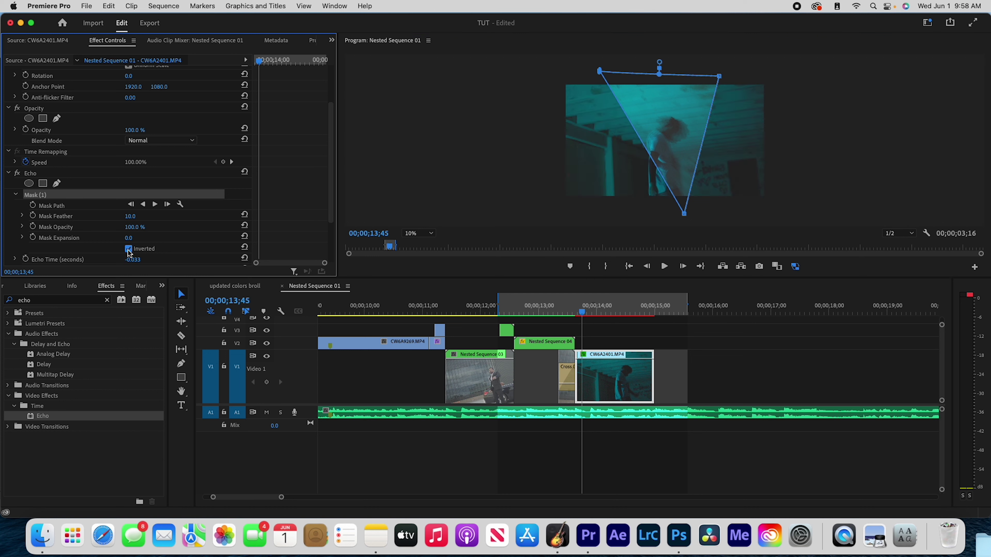
- Set Echo's Starting Intensity to 0.20 and Mask Feather to 201, and restore the preview zoom to Fit
scroll(113, 240, "down", 3)
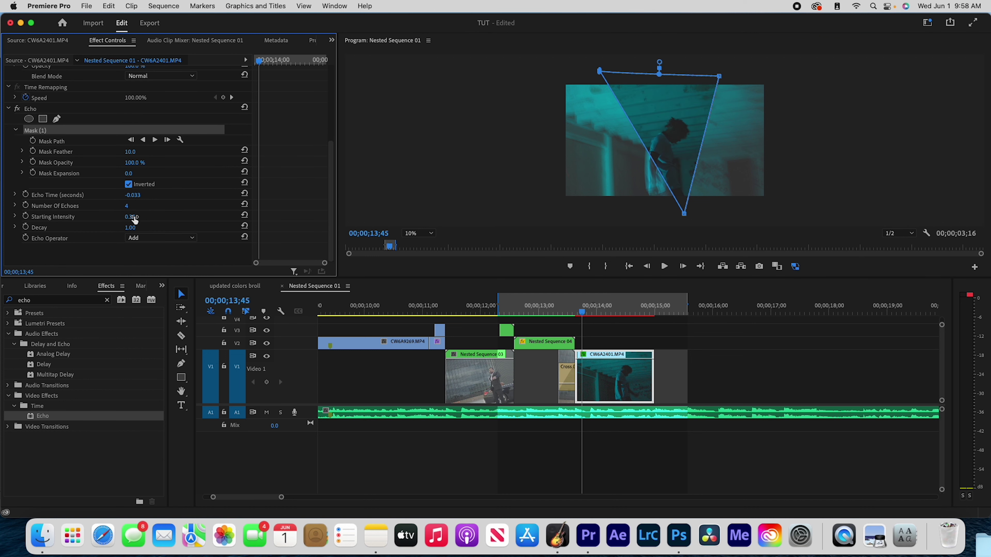
left_click_drag(130, 217, 121, 216)
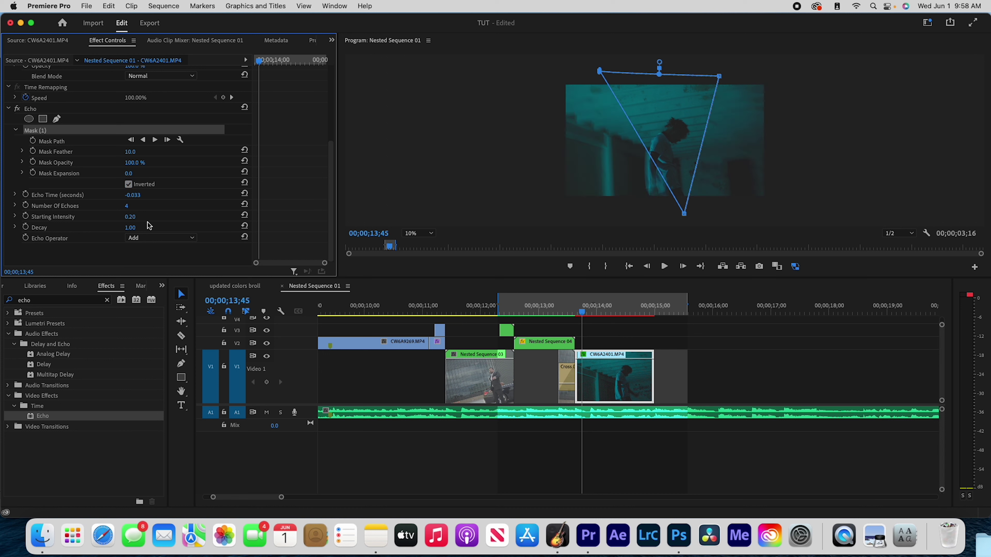
left_click_drag(130, 150, 205, 149)
left_click_drag(590, 308, 603, 311)
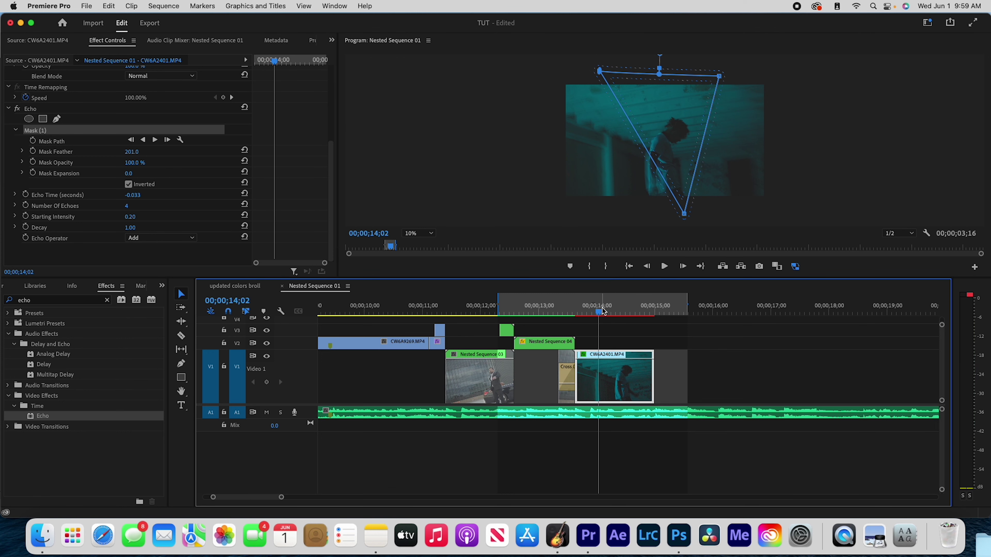
left_click(422, 246)
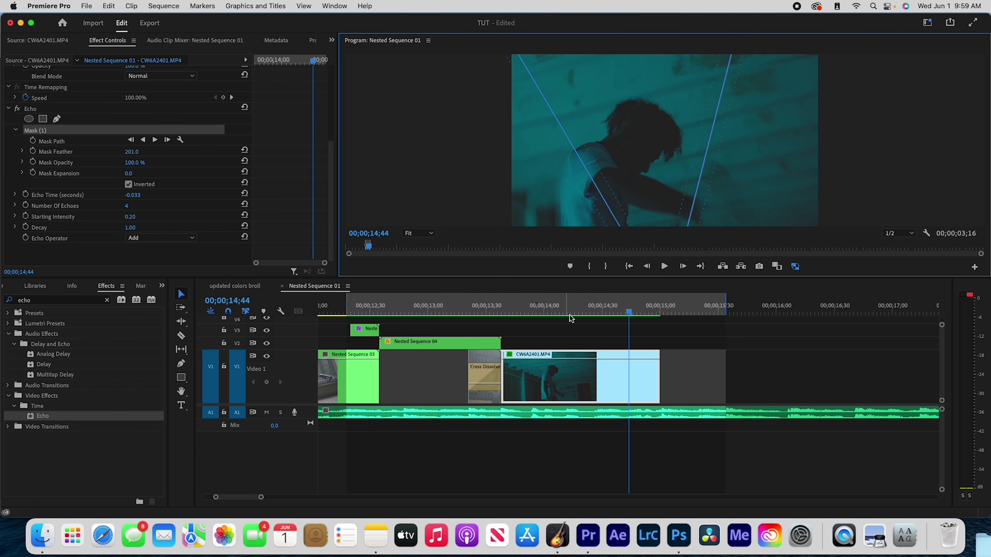
- Set the Echo mask's feather to 274 and render the sequence from In to Out
left_click_drag(580, 312, 627, 332)
key("minus")
key("minus")
scroll(87, 223, "down", 3)
left_click_drag(137, 216, 223, 216)
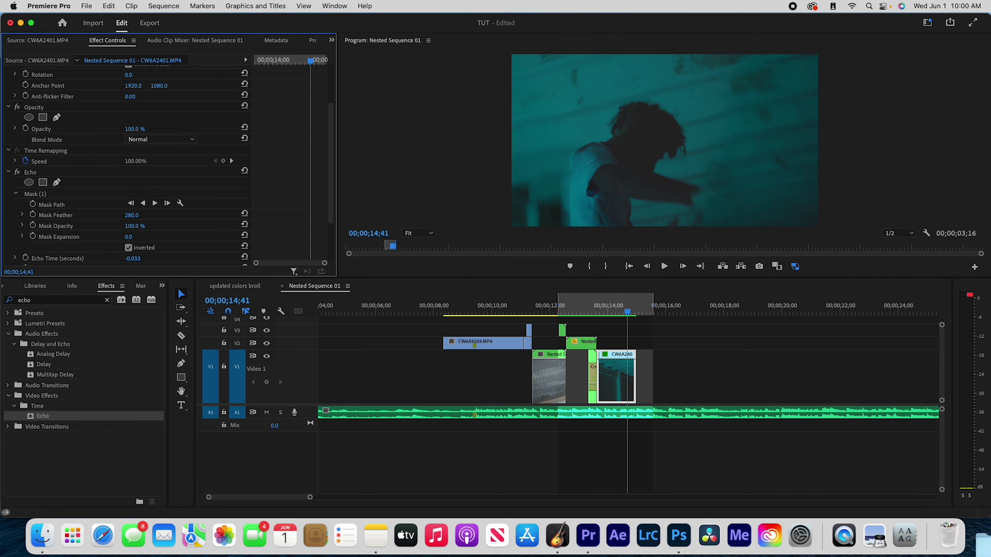
left_click(171, 5)
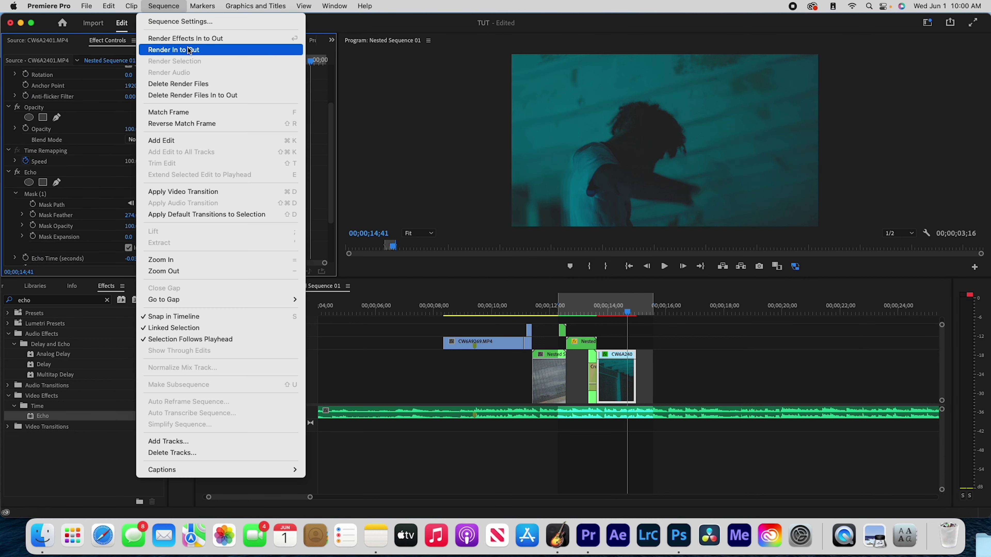
left_click(188, 48)
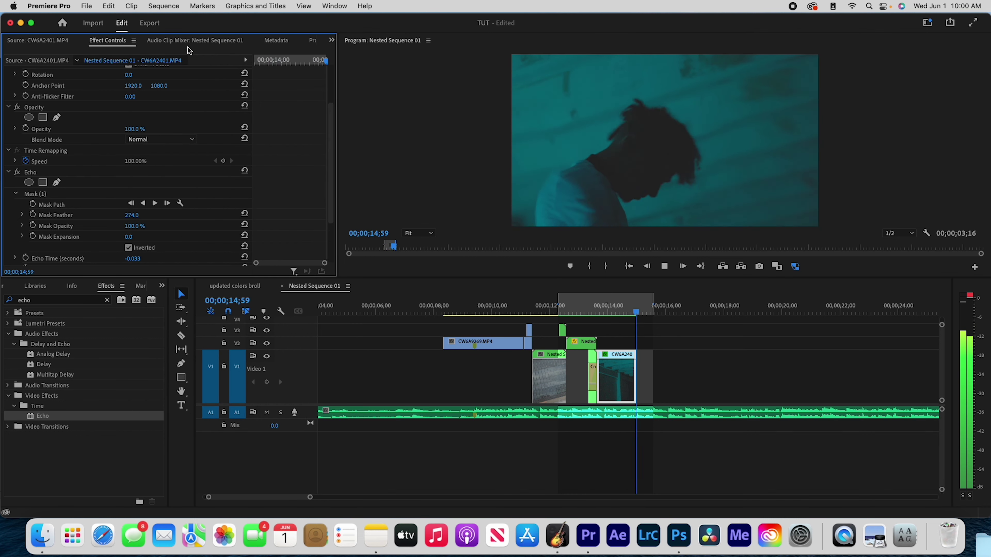
- Play back the dissolve into CW6A2401.MP4 several times to check the Echo effect on that clip
left_click_drag(601, 313, 593, 324)
key("space")
key("space")
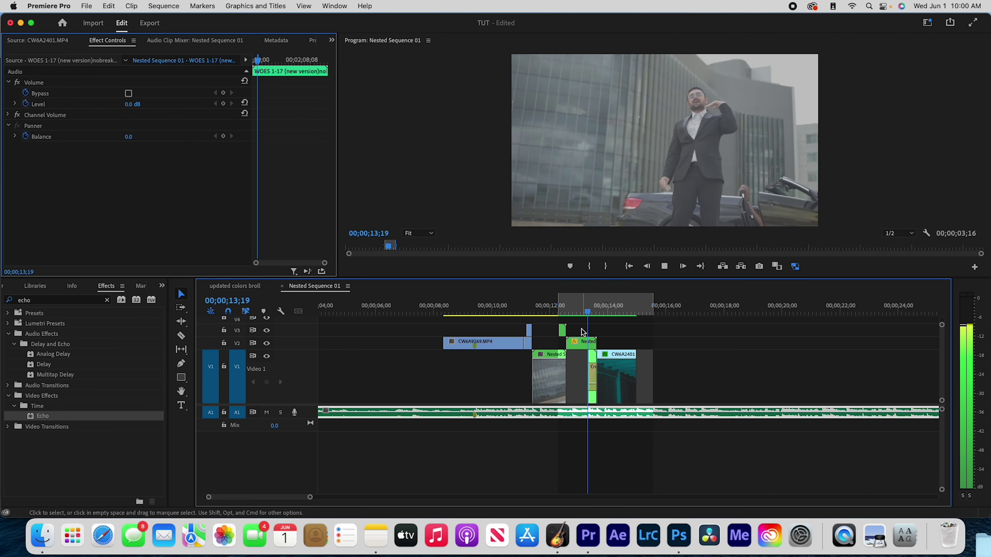
left_click(645, 324)
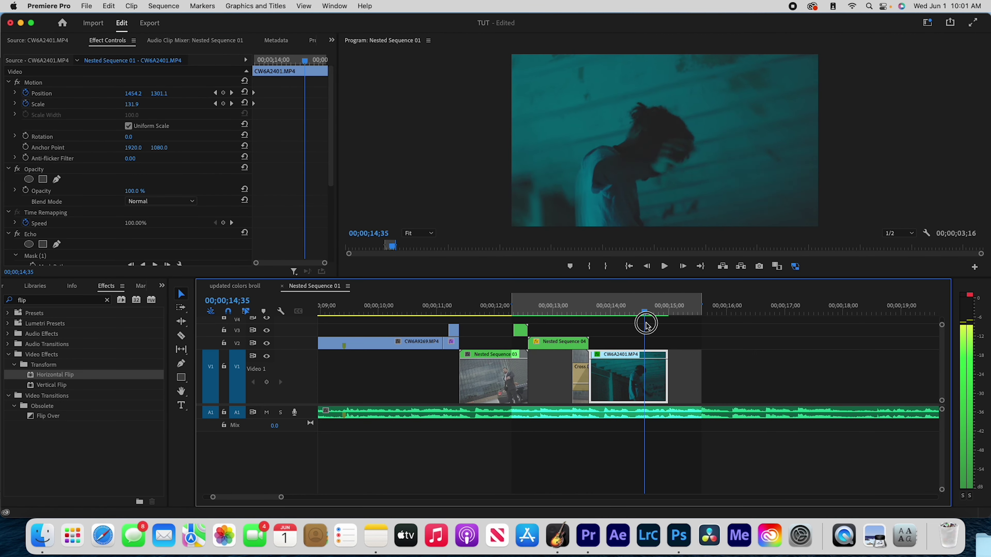
left_click_drag(646, 324, 572, 344)
key("space")
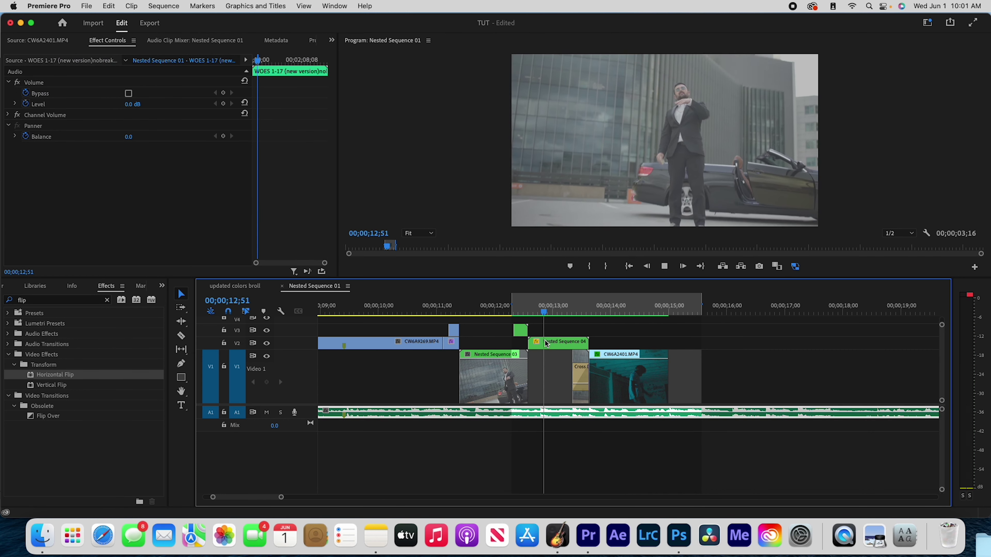
left_click(622, 370)
key("space")
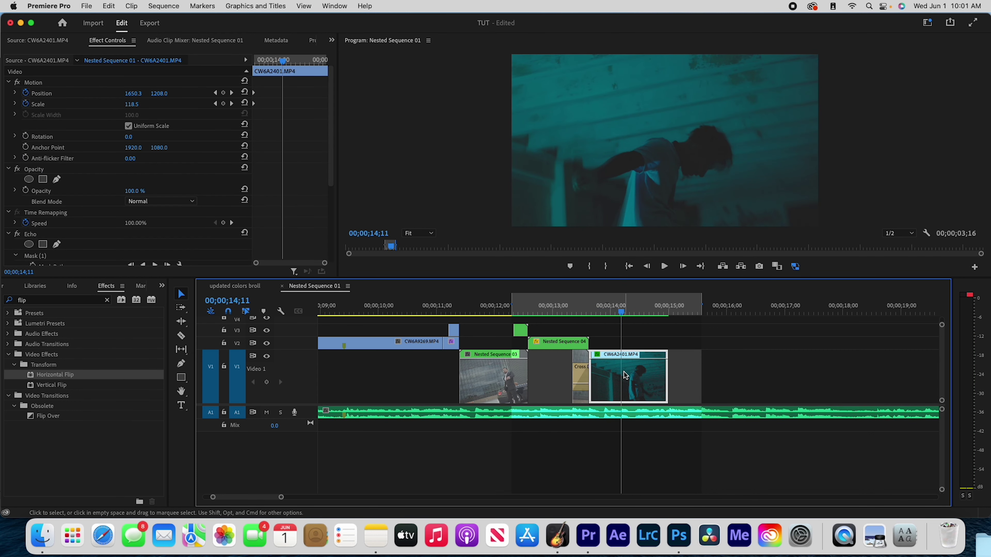
left_click_drag(611, 308, 555, 330)
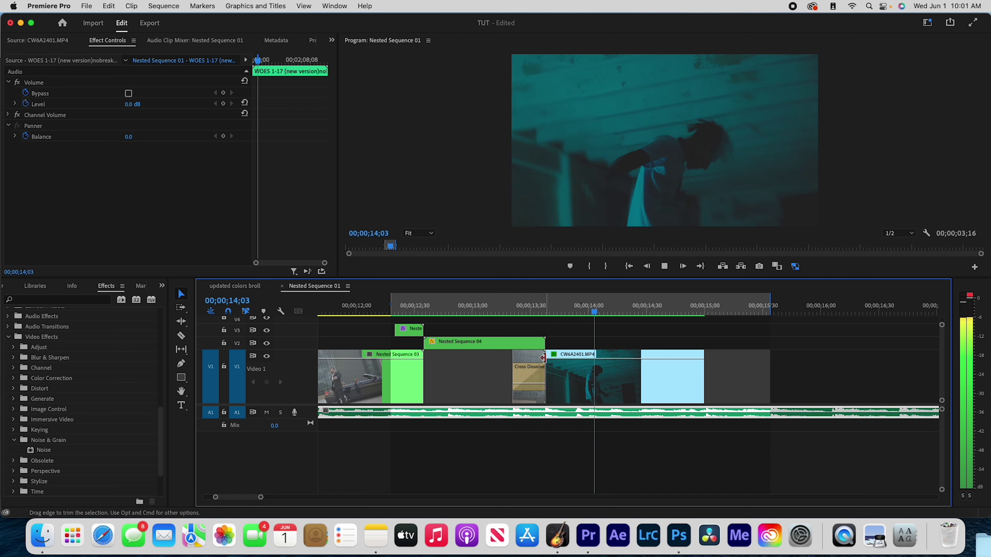
left_click(594, 370)
key("space")
- Remove the Echo effect and the Scale and Position keyframes from CW6A2401.MP4, and reset its Motion values
left_click_drag(587, 312, 557, 339)
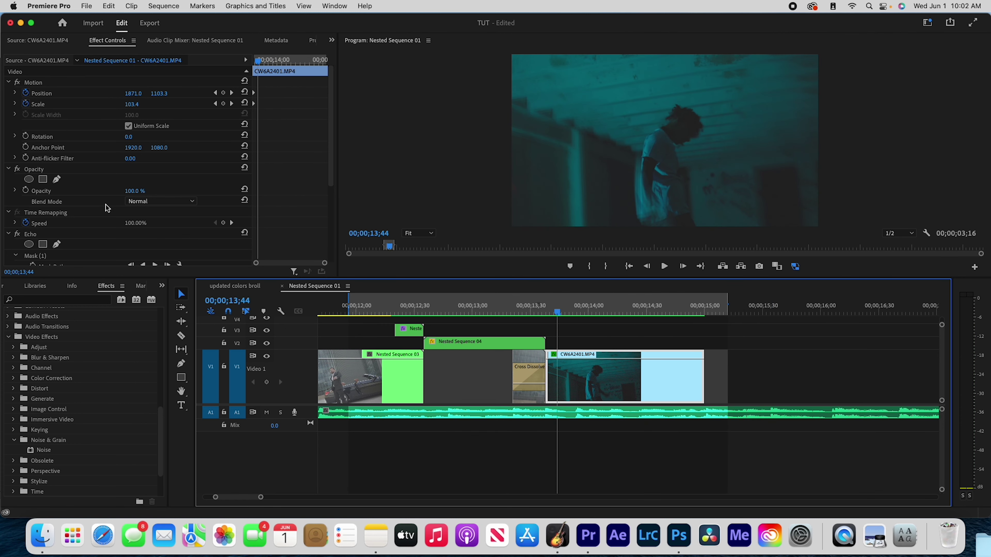
left_click(26, 104)
left_click(581, 285)
left_click(25, 93)
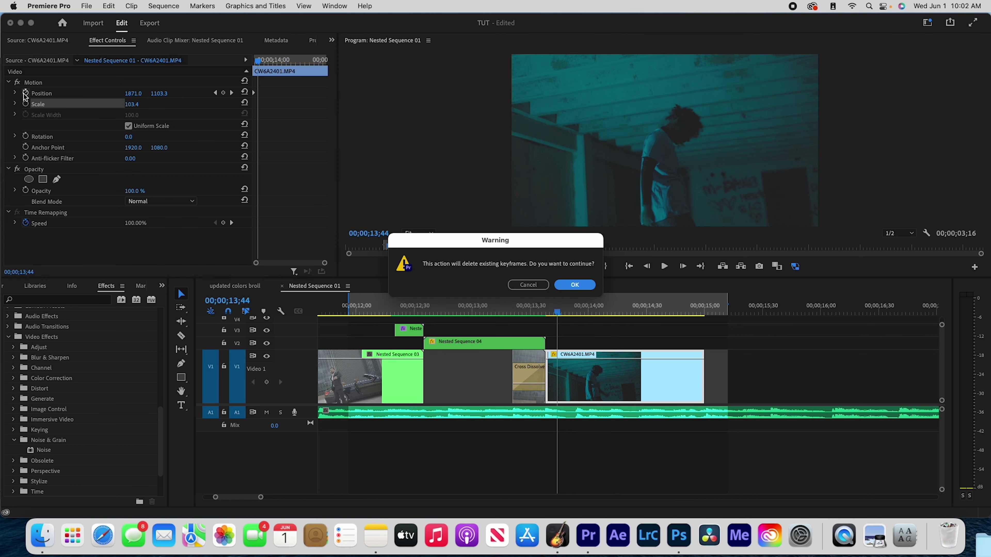
left_click(572, 284)
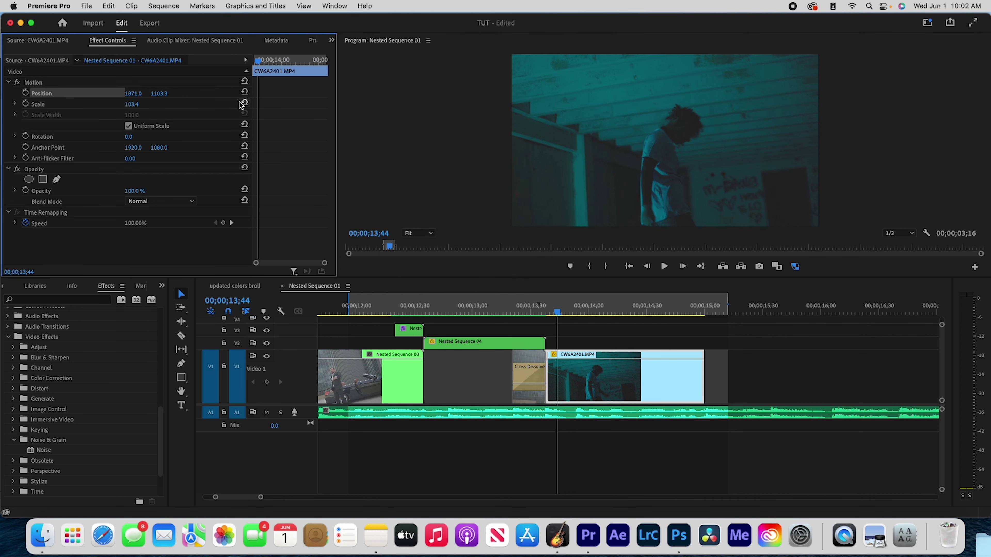
left_click(770, 328)
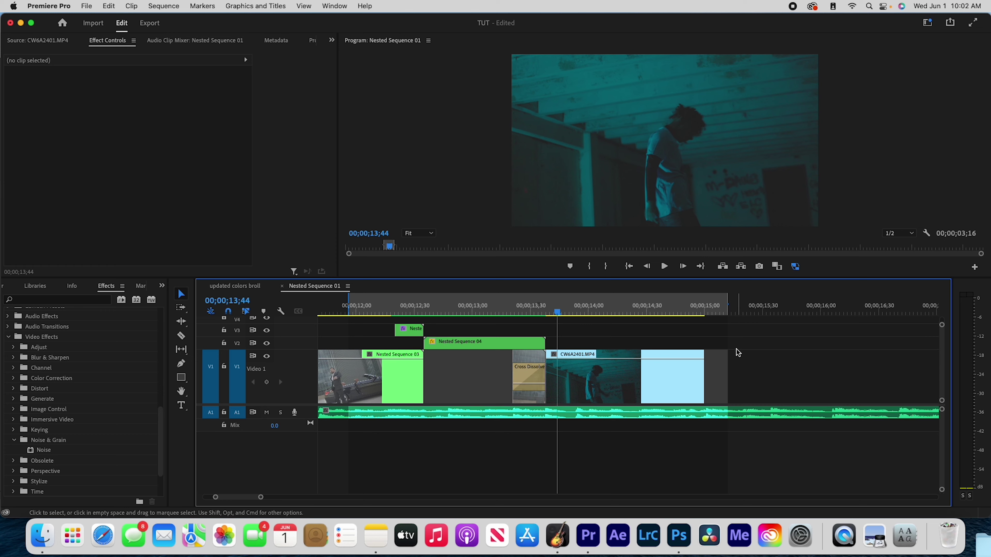
- Duplicate CW6A2401.MP4 onto V2 directly above the original and place the playhead at its start, 00;00;13;38
scroll(739, 355, "left", 3)
left_click(682, 365)
left_click_drag(672, 354, 671, 344)
key("=")
key("Up")
key("=")
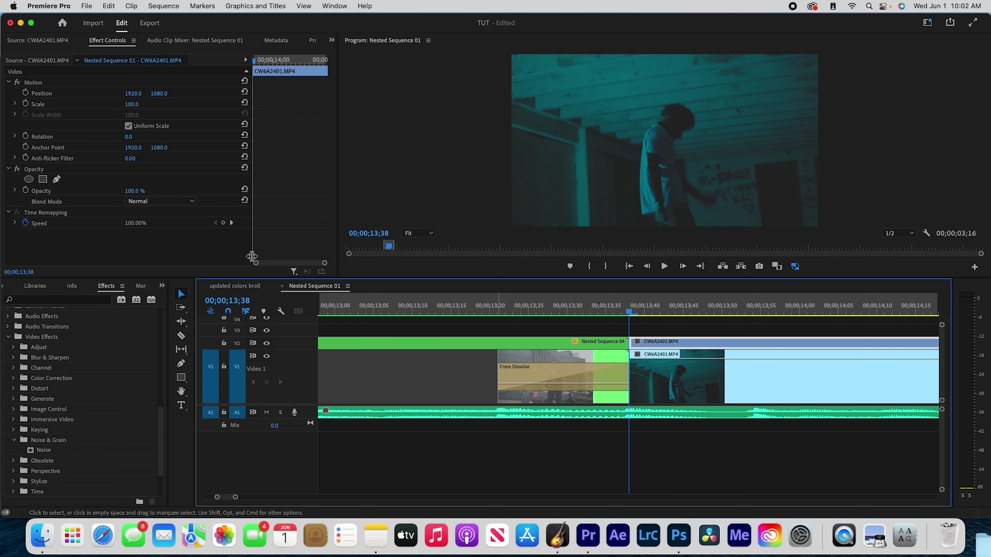
- Turn on Position keyframing for the V2 duplicate at its start and set its Opacity to 50%
left_click(26, 93)
left_click(137, 191)
type("50")
key("Return")
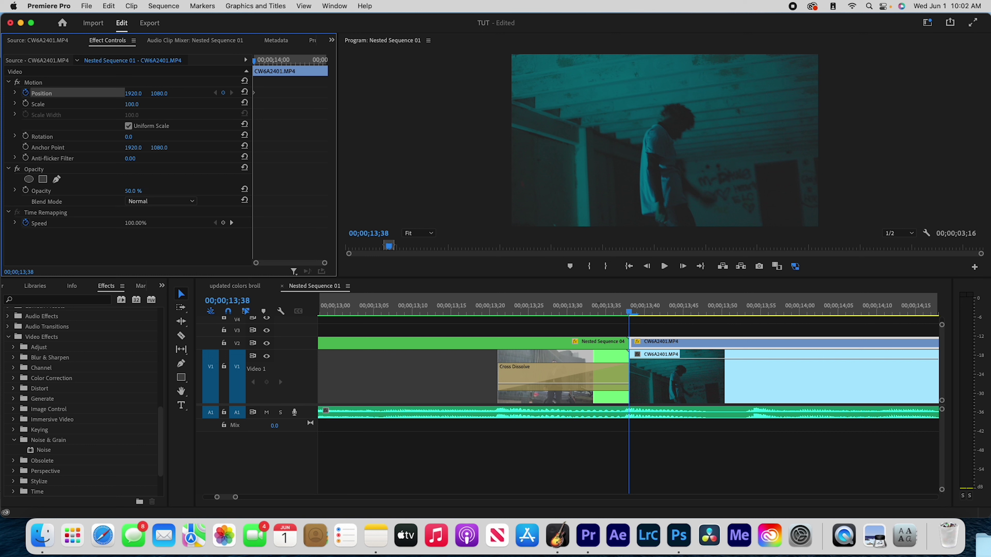
- Keyframe small frame-by-frame horizontal Position shifts on the V2 duplicate from its start, ending at 1883.0 at 00;00;13;46
left_click_drag(140, 96, 126, 95)
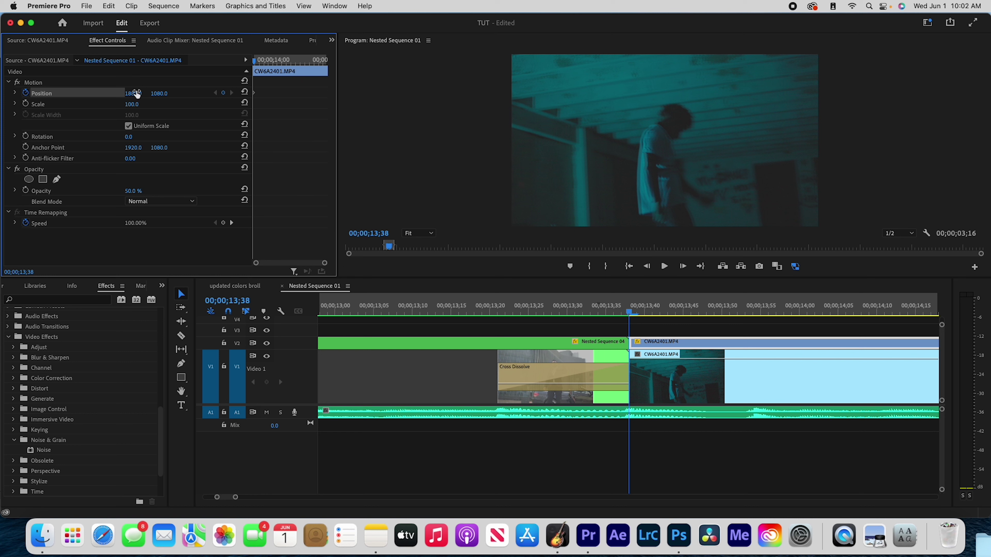
key("Right")
key("Right")
left_click_drag(143, 96, 133, 94)
key("Right")
key("Right")
left_click_drag(137, 95, 125, 94)
key("Right")
key("Right")
key("Right")
key("Right")
- Copy the V2 duplicate's Position keyframes and paste them after the existing ones, starting at 00;00;13;47
key("=")
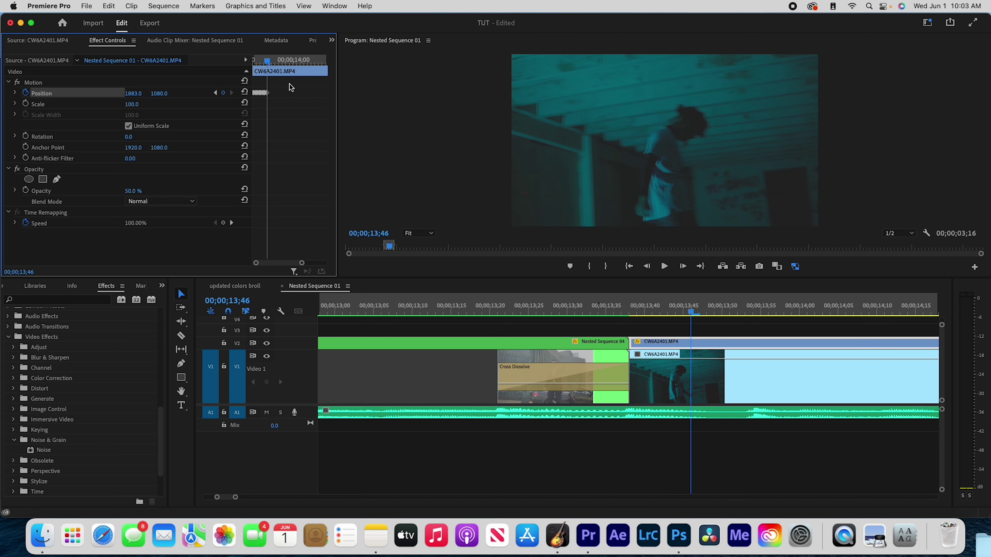
left_click_drag(290, 83, 220, 106)
key("Right")
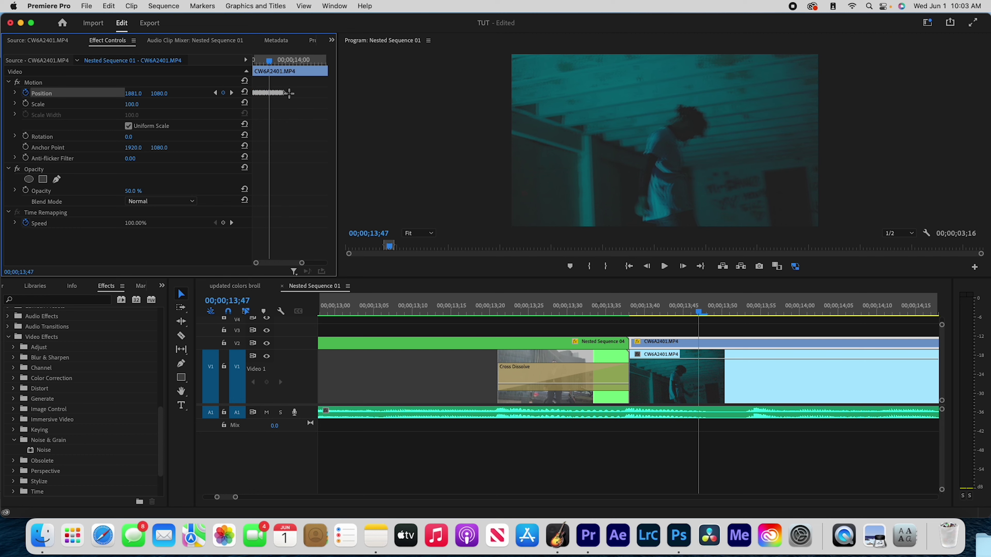
- Play back the cut into CW6A2401.MP4 several times to review the shake effect on the V2 duplicate
left_click(490, 310)
key("minus")
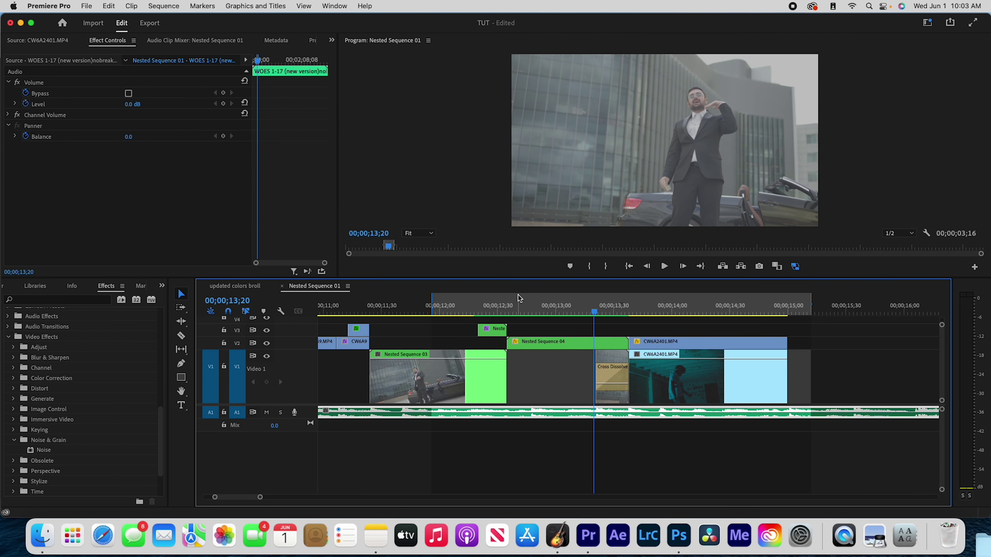
key("space")
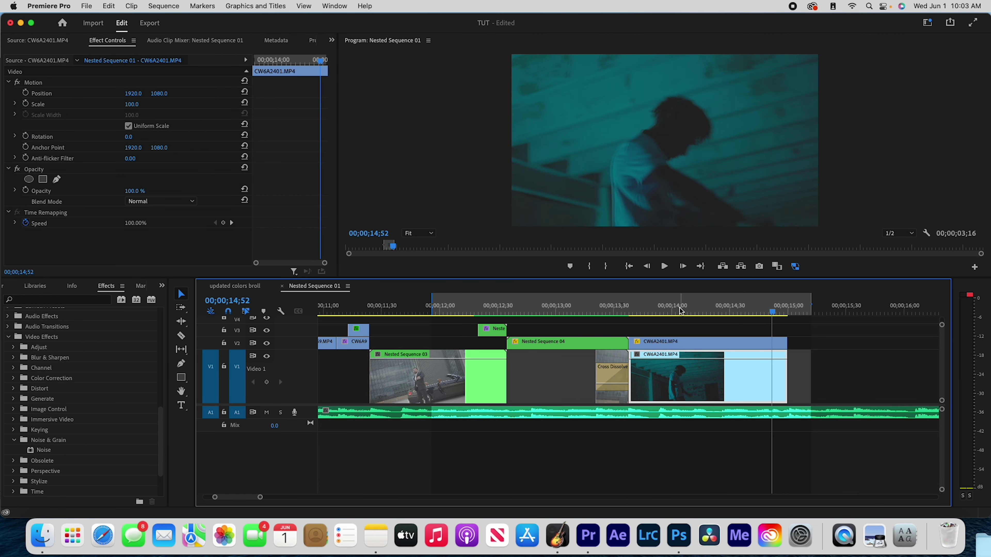
left_click_drag(679, 308, 536, 338)
key("space")
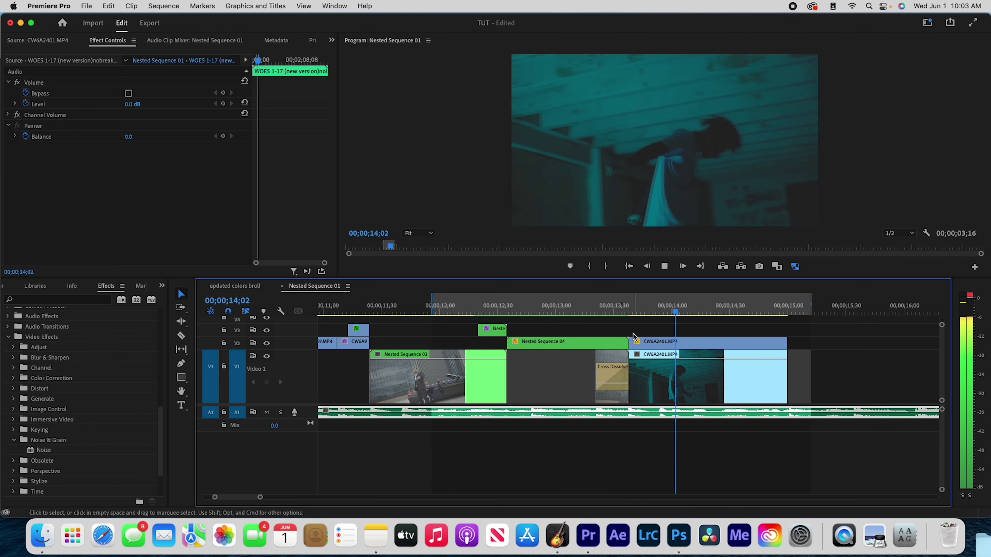
left_click_drag(678, 312, 605, 339)
key("space")
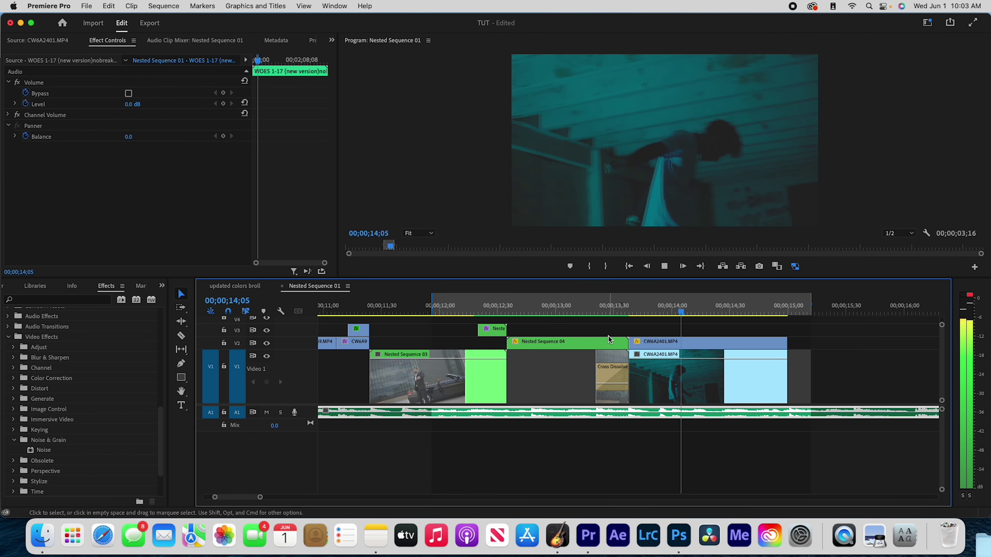
key("space")
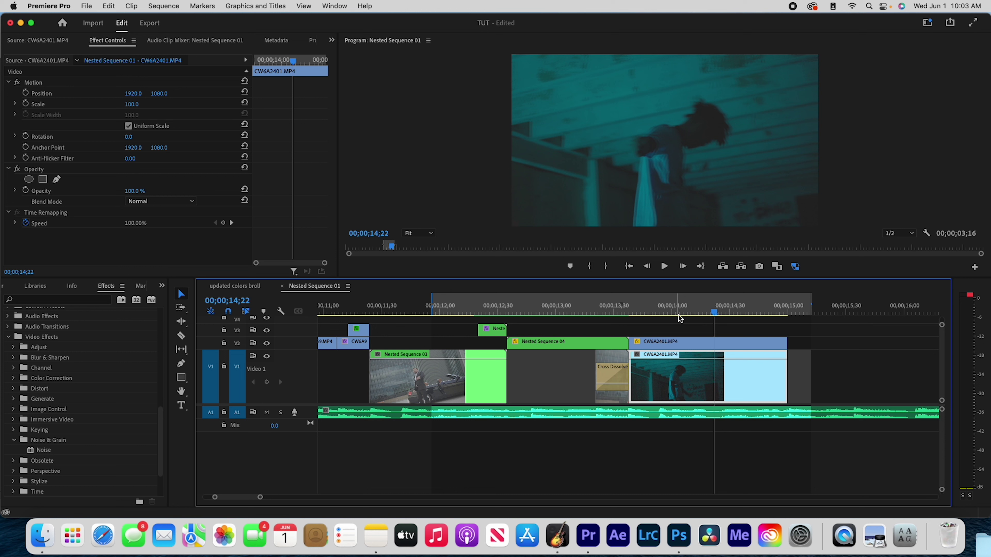
- Replace the shaken V2 duplicate with a fresh copy of CW6A2401.MP4 above the original and set the program preview zoom to 10%
left_click(709, 338)
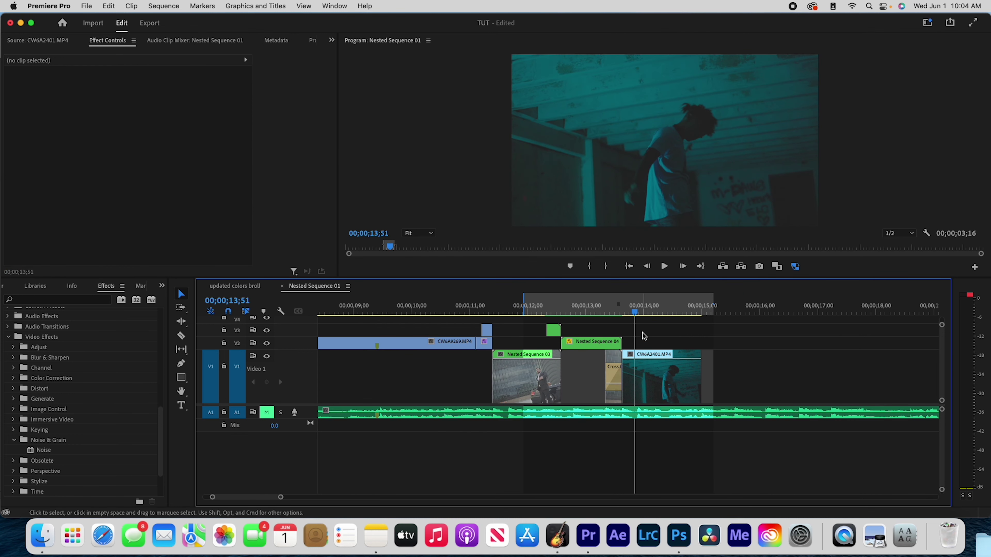
left_click(671, 376)
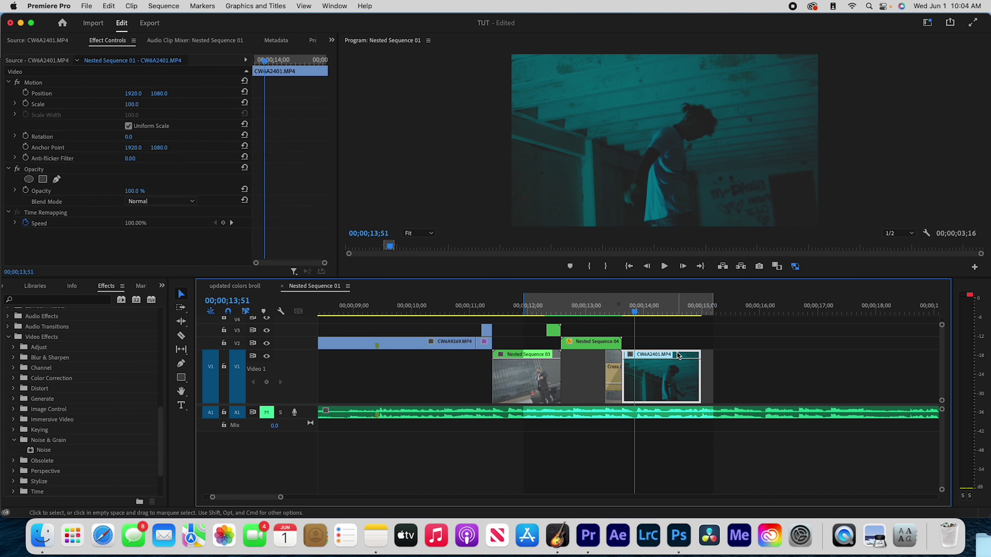
left_click_drag(677, 354, 677, 342)
left_click(418, 233)
left_click(434, 257)
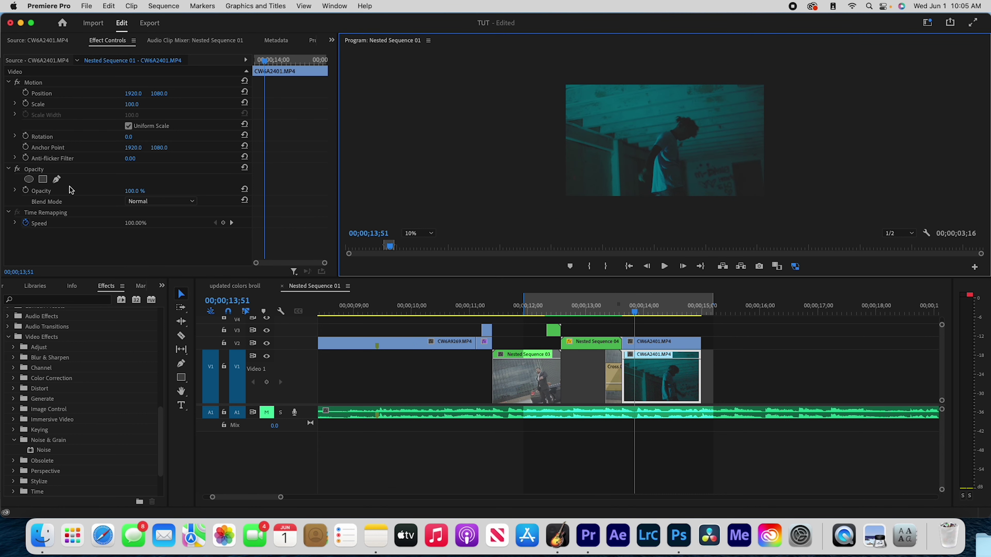
left_click(663, 344)
left_click(57, 179)
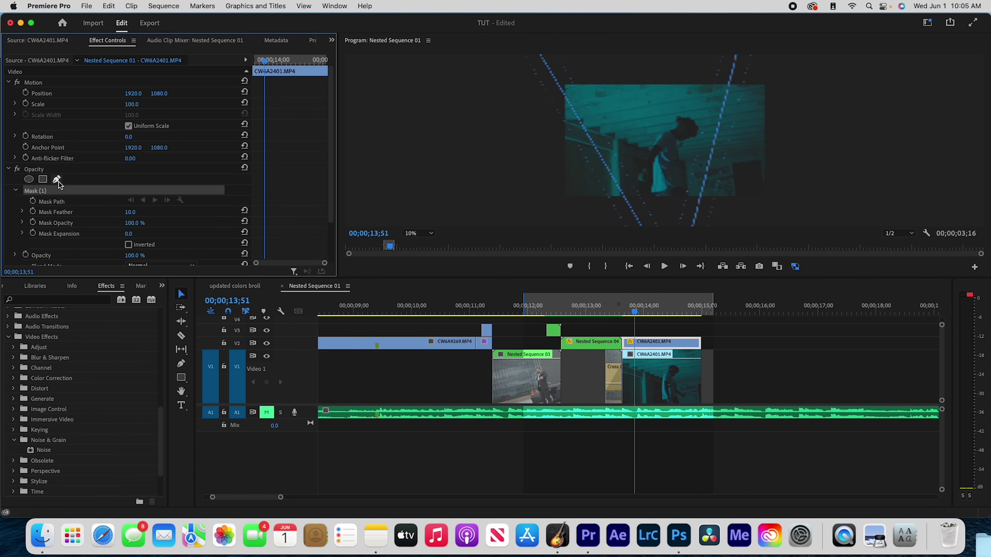
left_click(603, 74)
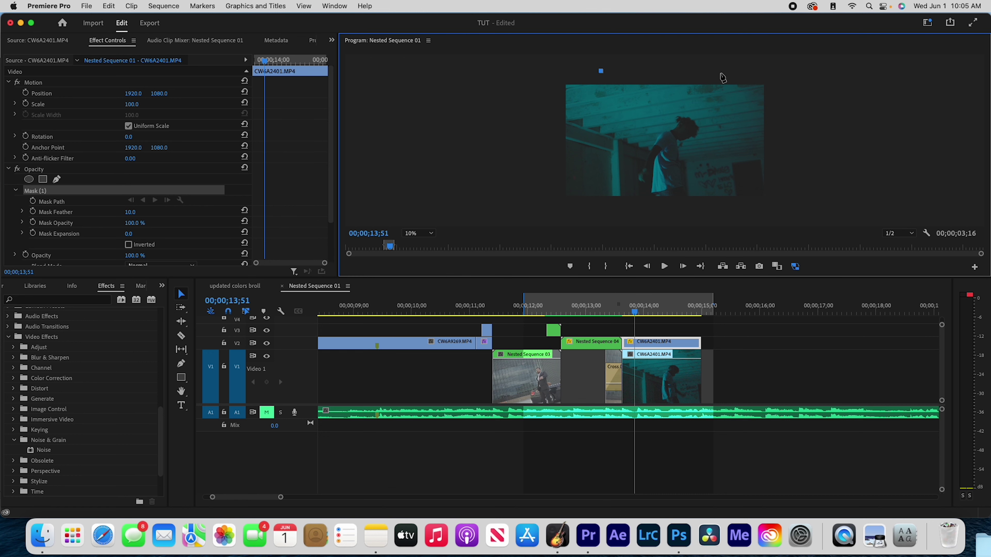
key("Delete")
- Apply Directional Blur to the V2 duplicate with Direction -17° and Blur Length 61
left_click(70, 299)
type("direc")
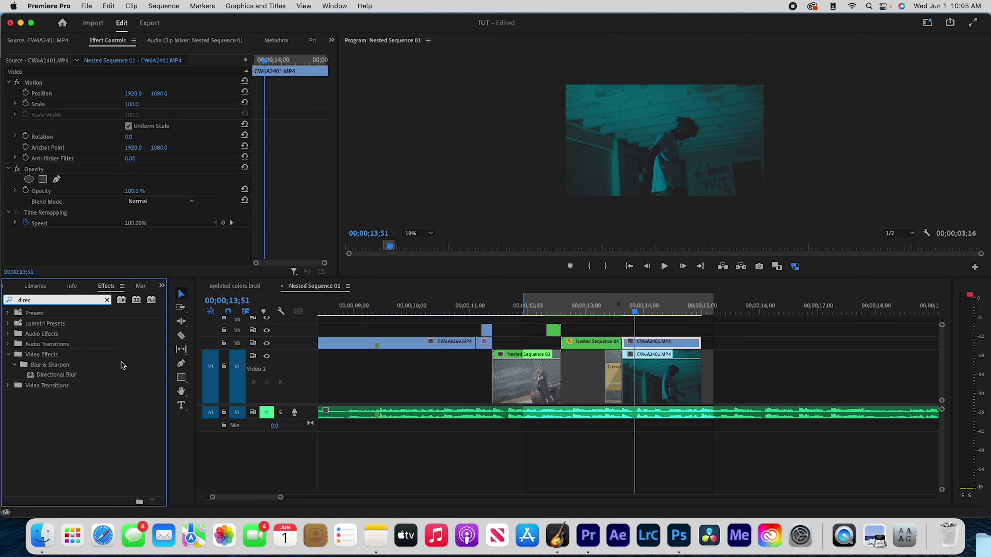
left_click_drag(113, 375, 646, 355)
left_click_drag(86, 374, 660, 342)
scroll(89, 221, "down", 3)
mouse_move(130, 239)
left_mouse_down()
mouse_move(166, 238)
mouse_move(121, 228)
mouse_move(117, 238)
left_mouse_up()
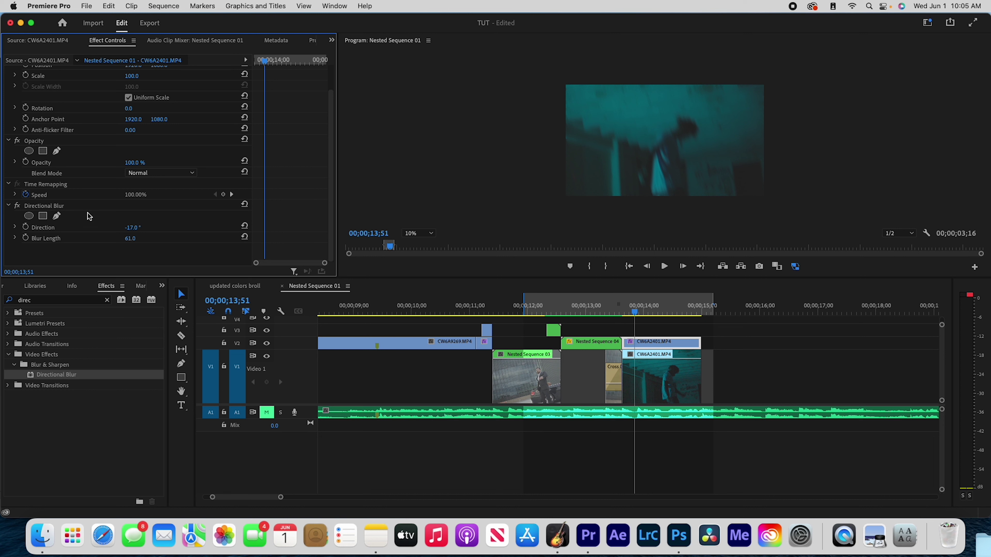
- Draw a closed triangular Directional Blur mask around the man, from two points above the frame to one point below it
left_click(43, 215)
left_click(603, 69)
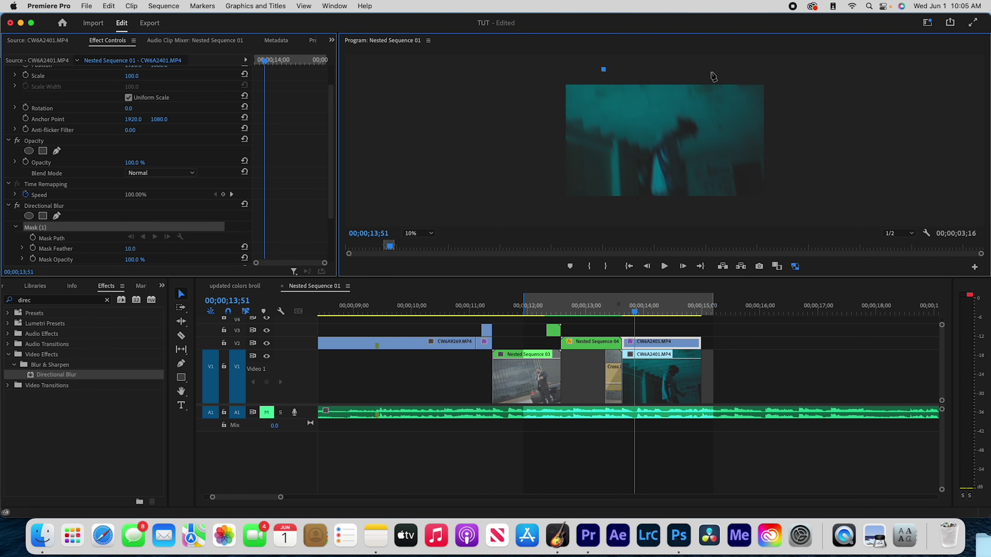
left_click(739, 71)
left_click(666, 225)
left_click(604, 70)
- Invert the Directional Blur mask, set its feather to 701, and return the program preview zoom to Fit
scroll(105, 240, "down", 3)
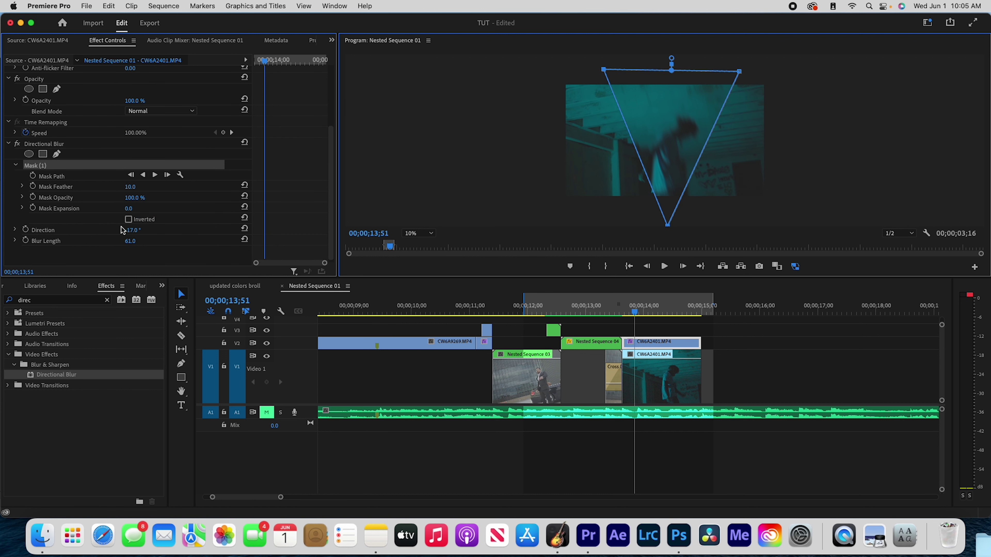
left_click(128, 219)
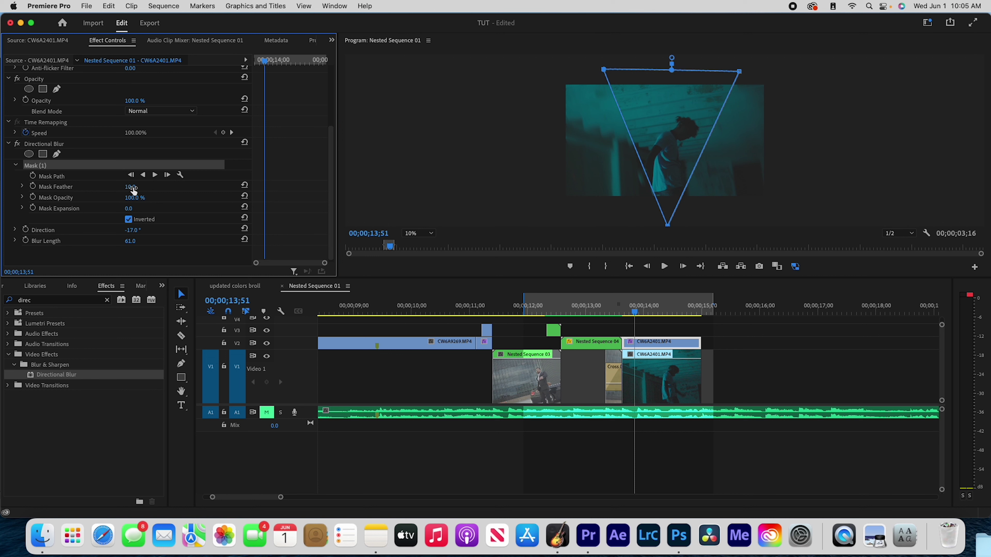
left_click_drag(134, 187, 195, 187)
left_click(585, 328)
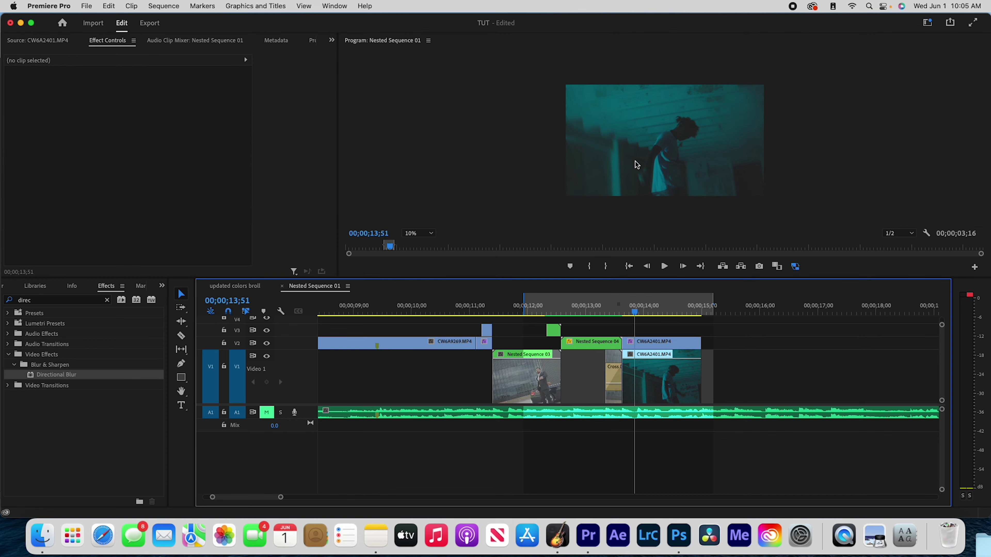
left_click(418, 233)
left_click(419, 250)
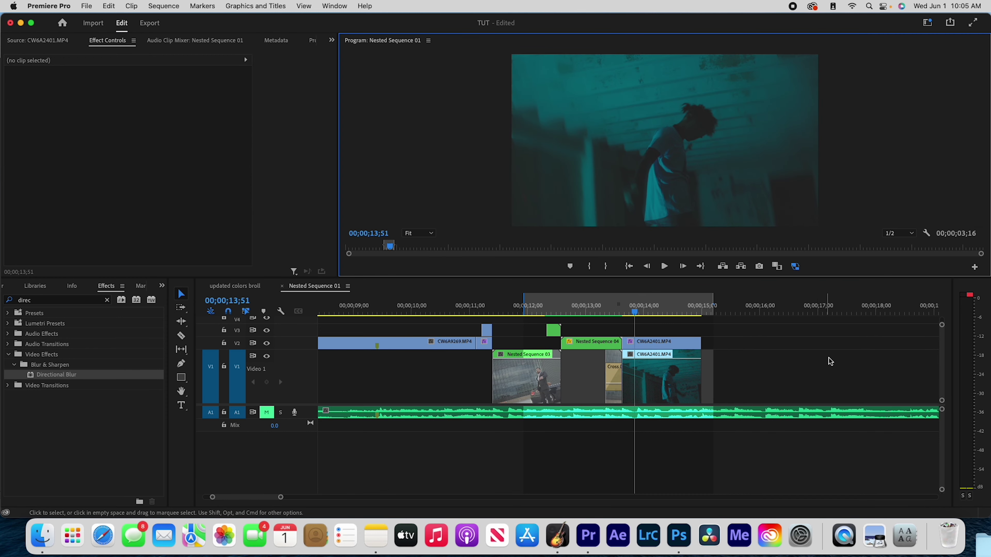
- Examine the masked blur on CW6A2401.MP4 at different points along the clip, including 00;00;14;36 and 00;00;14;07
left_click(677, 332)
key("-")
key("=")
key("=")
key("-")
left_click(672, 311)
left_click(667, 342)
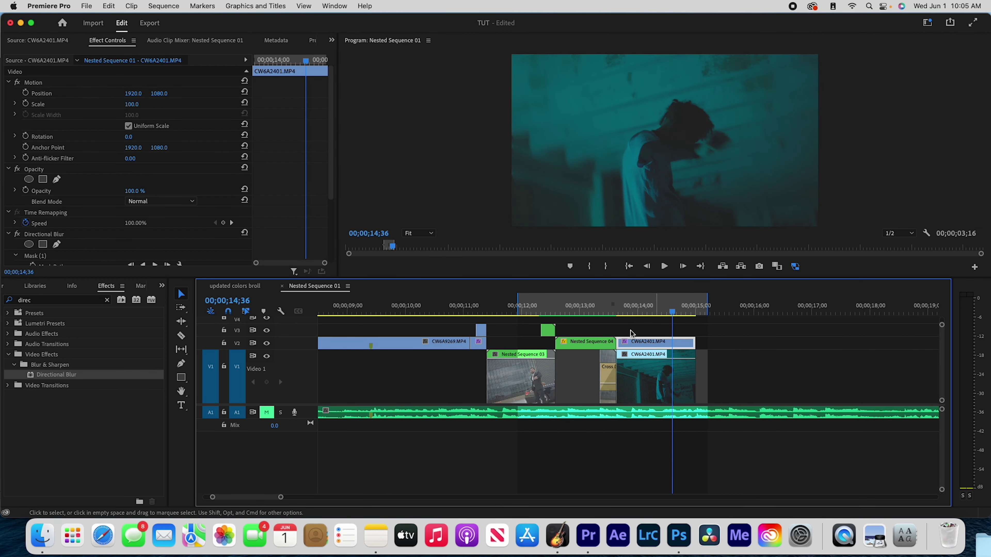
left_click_drag(696, 313, 644, 312)
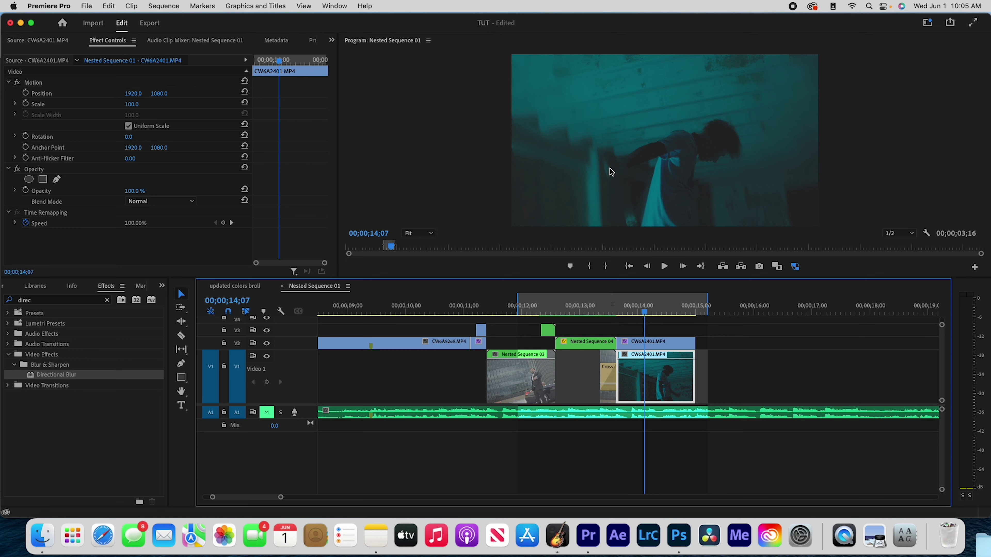
- Set the V2 duplicate's Blur Length to 41 and readjust the Directional Blur's Direction angle
left_click(659, 342)
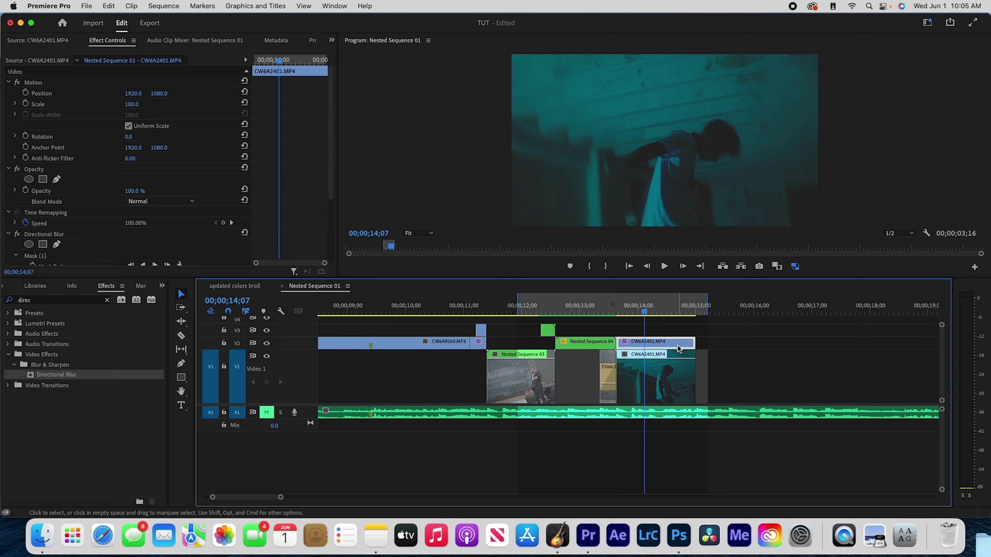
scroll(121, 244, "down", 5)
left_click(129, 238)
type("61.0")
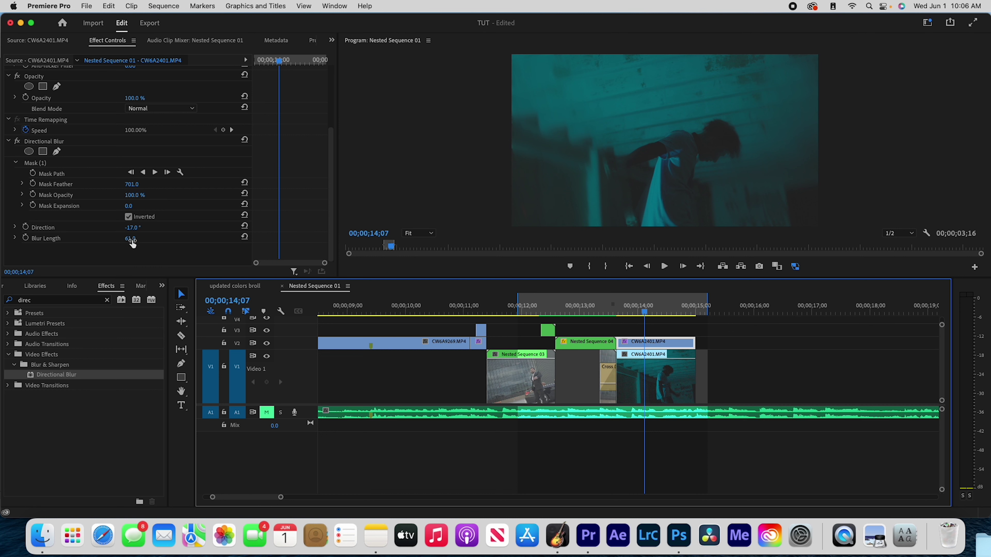
key("Return")
mouse_move(128, 238)
left_mouse_down()
mouse_move(156, 238)
mouse_move(127, 238)
left_mouse_up()
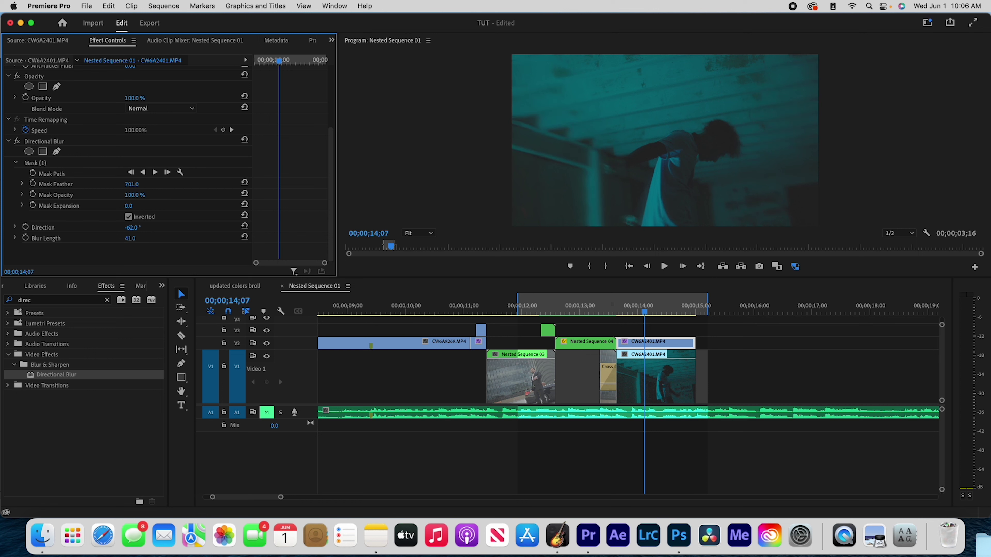
left_click_drag(131, 228, 160, 227)
- Play back the edit leading into the masked-blur clip and select Nested Sequence 03 on V1
left_click(565, 307)
key("space")
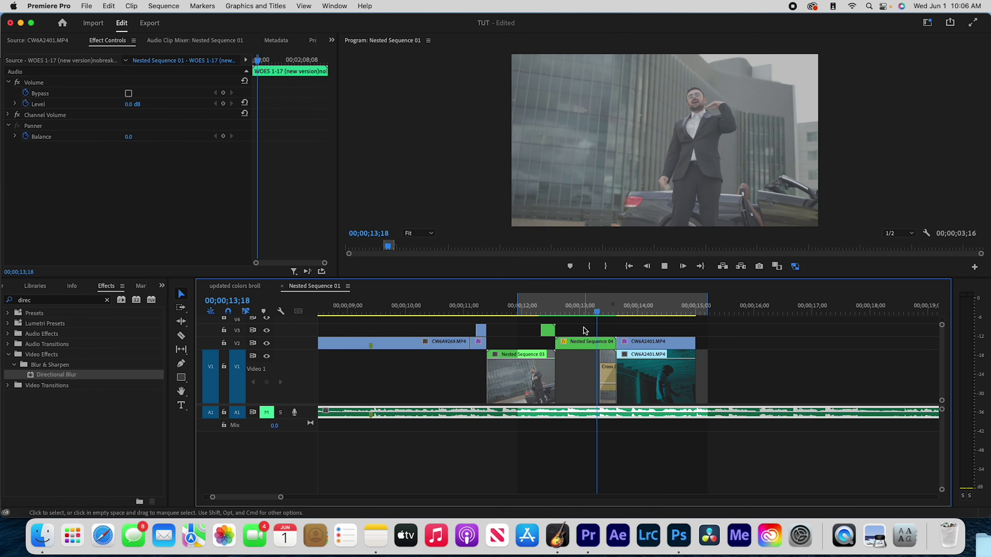
left_click(510, 355)
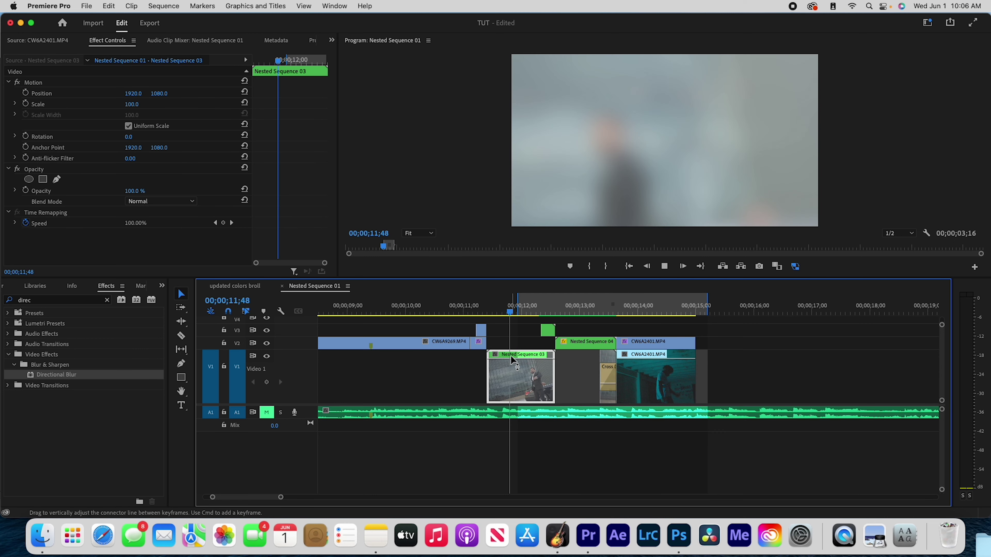